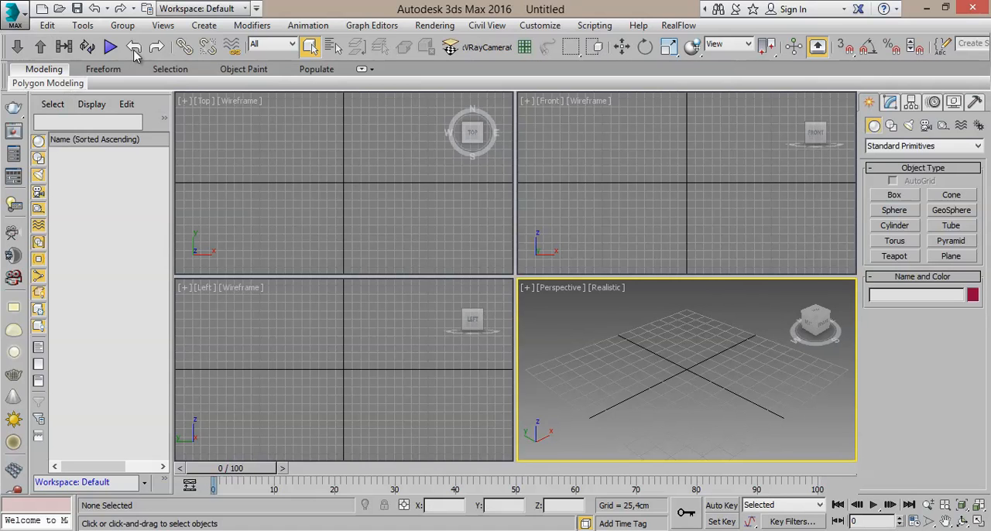
- Reset the 3ds Max session to the default template
{"action": "left_click", "coordinate": [21, 21]}
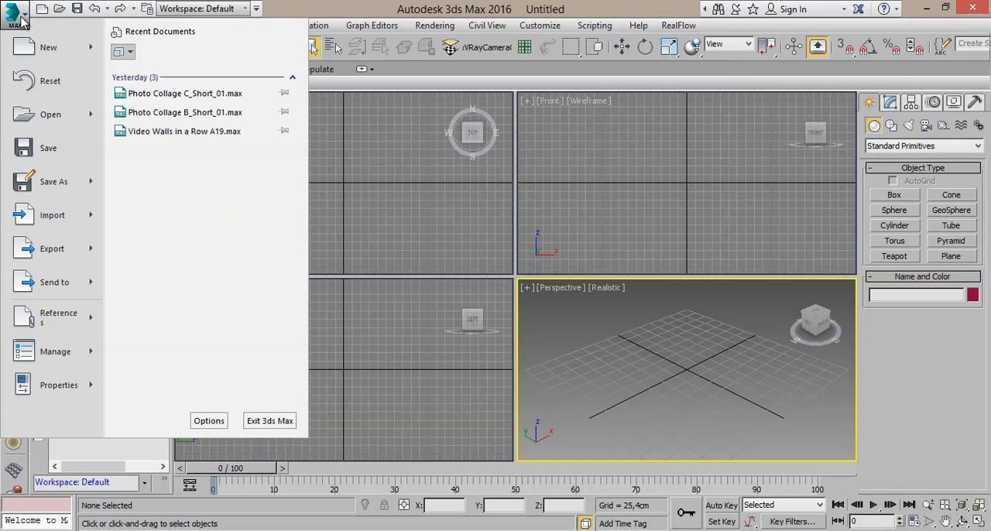
{"action": "left_click", "coordinate": [69, 86]}
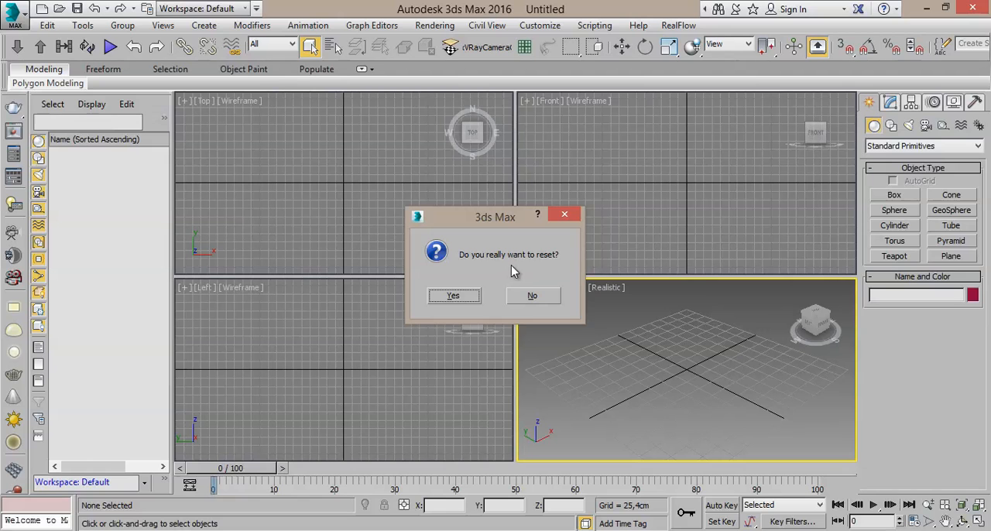
{"action": "left_click", "coordinate": [465, 295]}
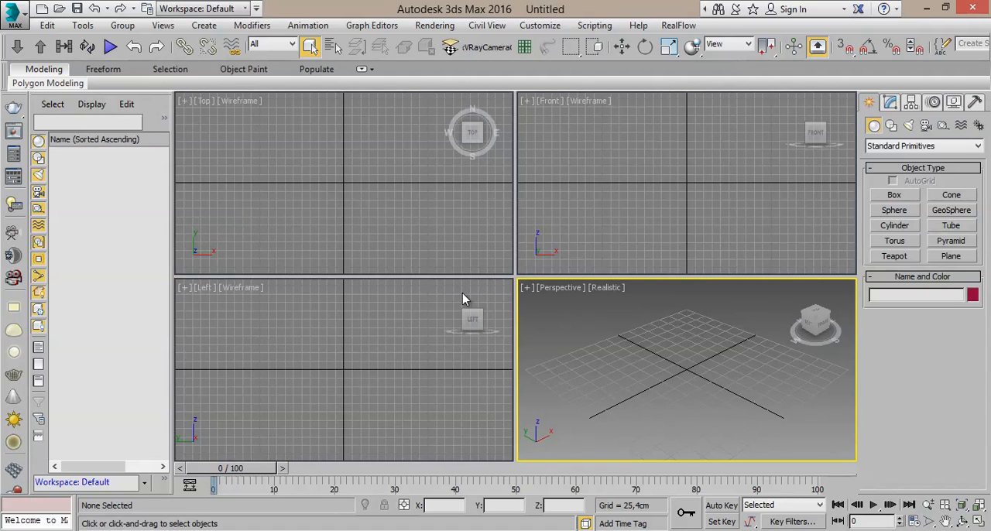
- Create a box with AutoGrid in the Front view, about 452 cm long, 400 cm wide and 109 cm high
{"action": "middle_click", "coordinate": [717, 184]}
{"action": "middle_click_drag", "start_coordinate": [716, 184], "coordinate": [691, 247]}
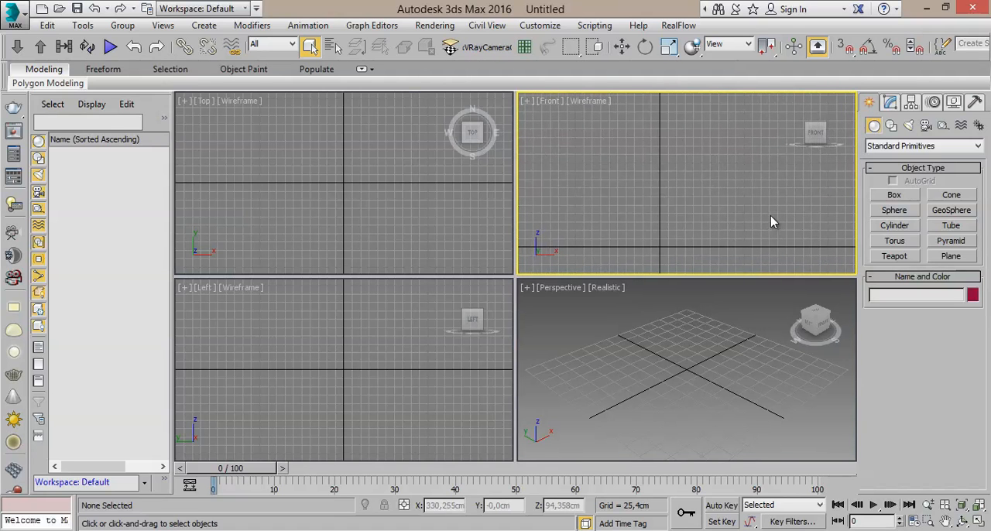
{"action": "left_click", "coordinate": [895, 195]}
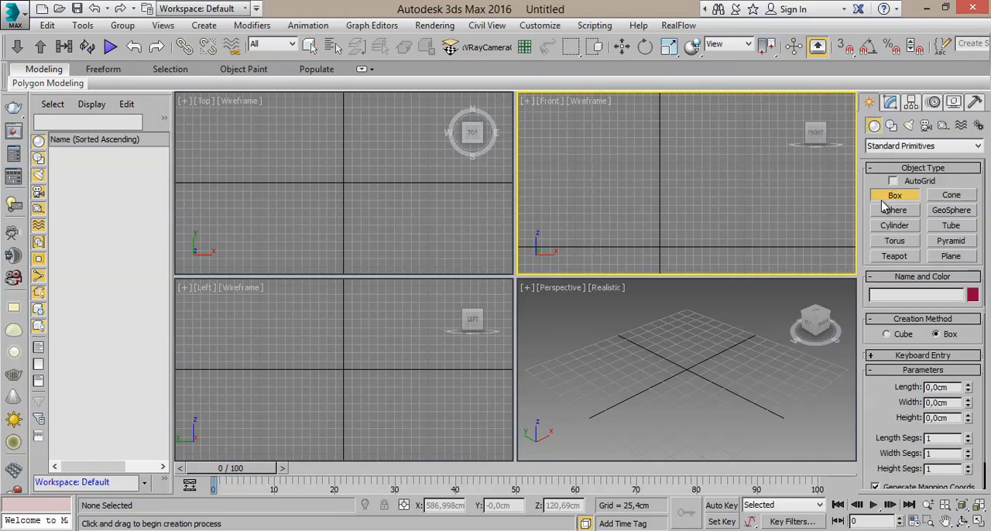
{"action": "left_click", "coordinate": [907, 181]}
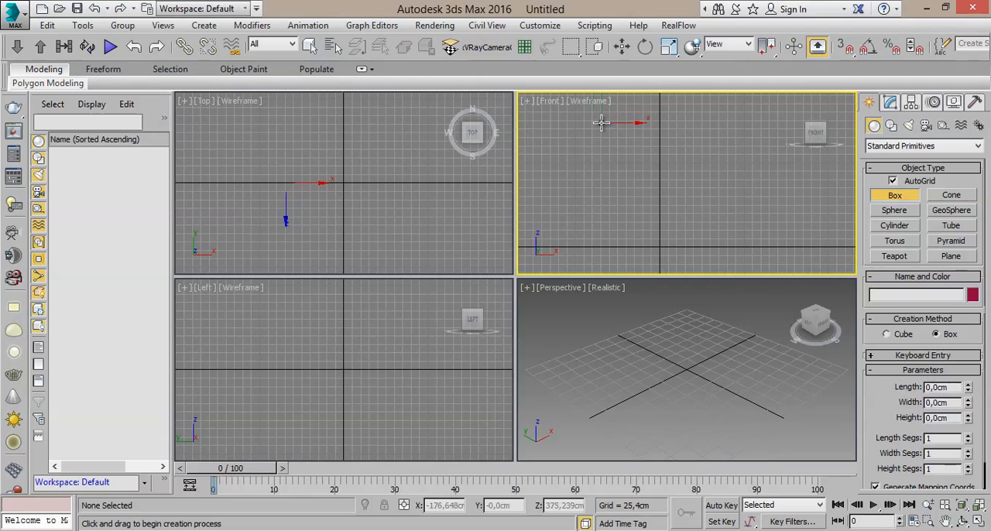
{"action": "left_click", "coordinate": [978, 521]}
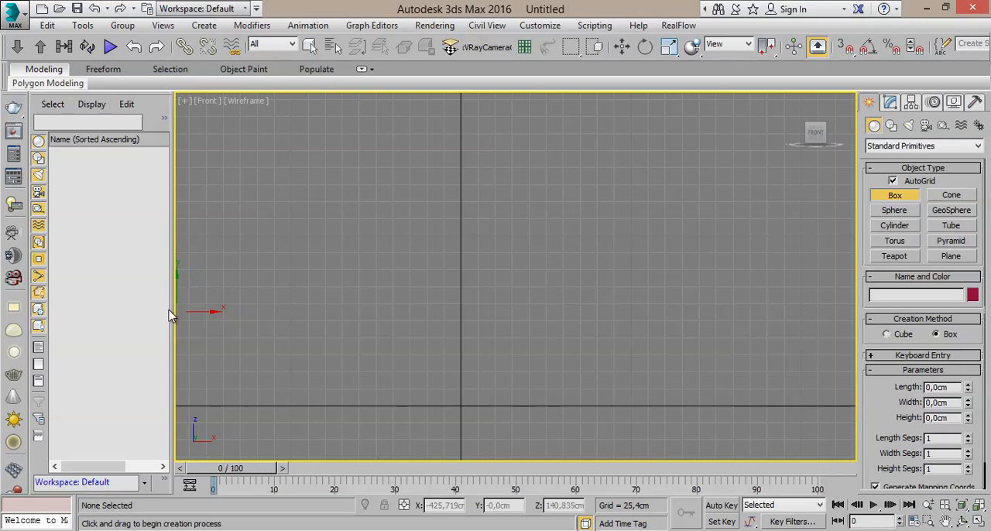
{"action": "left_click_drag", "start_coordinate": [172, 310], "coordinate": [62, 304]}
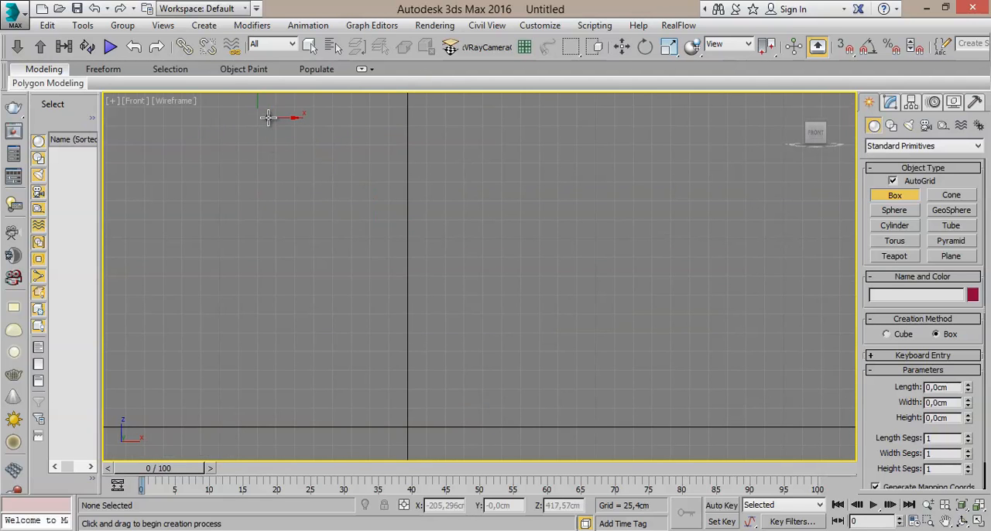
{"action": "left_click_drag", "start_coordinate": [270, 116], "coordinate": [566, 451]}
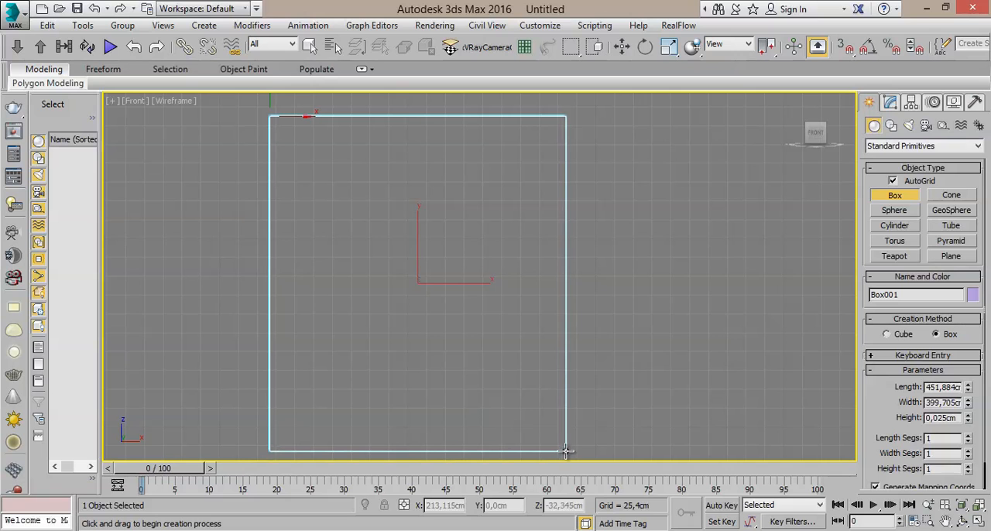
{"action": "left_click", "coordinate": [666, 361]}
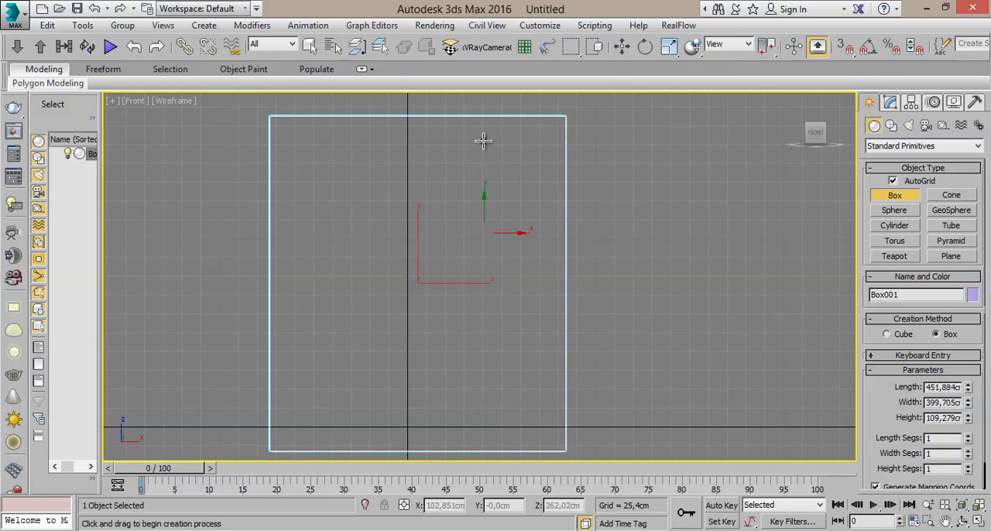
- Move the box so it is centred on the vertical axis with its base on the ground line
{"action": "left_click", "coordinate": [622, 46]}
{"action": "middle_click_drag", "start_coordinate": [430, 261], "coordinate": [430, 234]}
{"action": "left_click_drag", "start_coordinate": [420, 211], "coordinate": [421, 187]}
{"action": "middle_click_drag", "start_coordinate": [470, 245], "coordinate": [476, 281]}
{"action": "left_click_drag", "start_coordinate": [479, 272], "coordinate": [470, 270]}
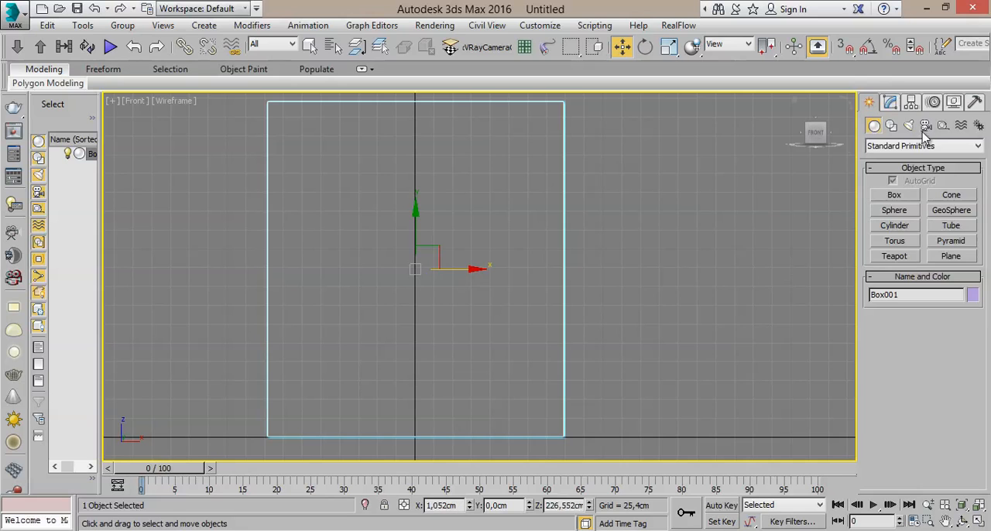
- Set the display units to Generic Units and the system unit scale to 1 unit = 1 centimeter
{"action": "left_click", "coordinate": [890, 103]}
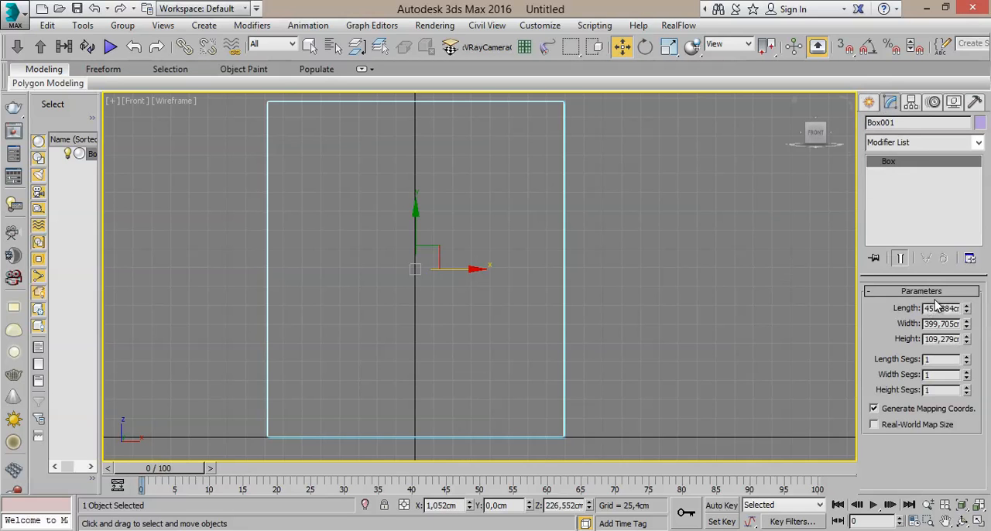
{"action": "left_click_drag", "start_coordinate": [950, 308], "coordinate": [977, 324]}
{"action": "left_click", "coordinate": [537, 28]}
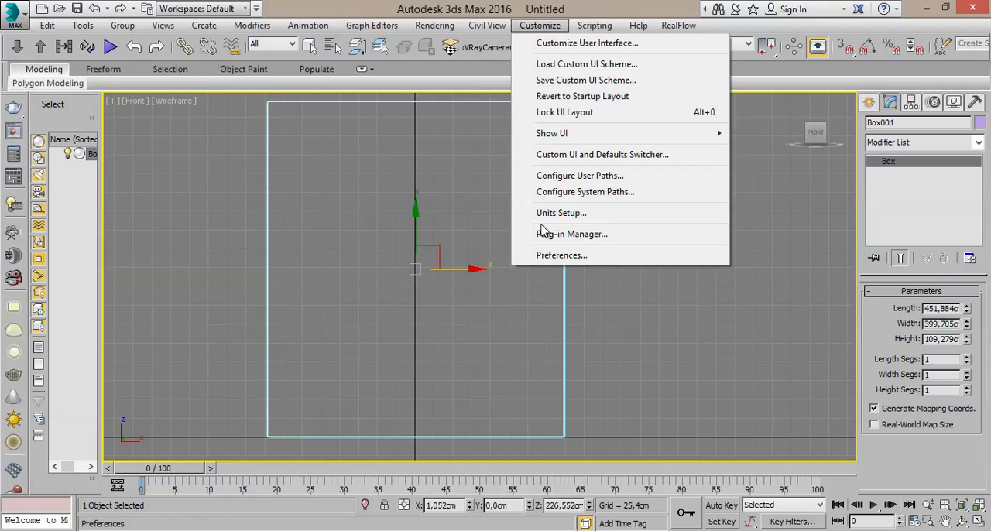
{"action": "left_click", "coordinate": [577, 216]}
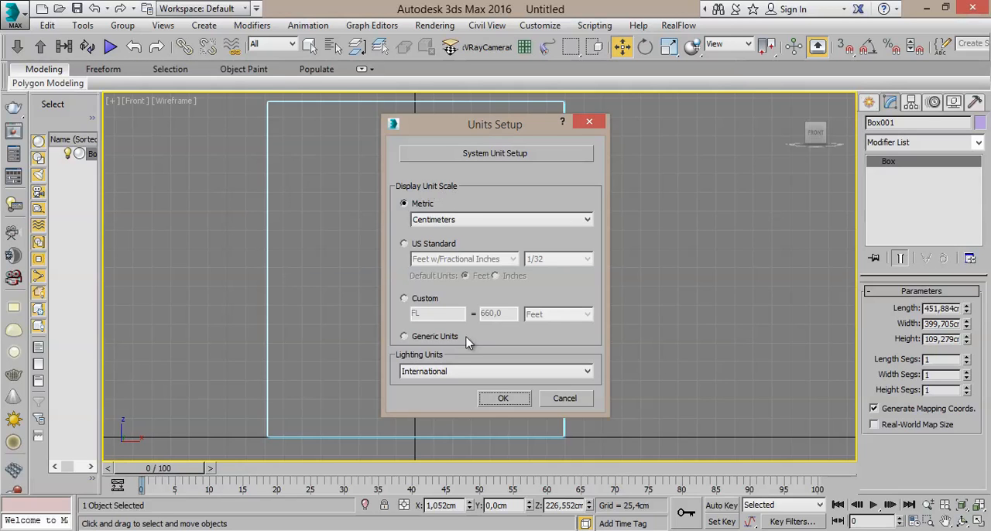
{"action": "left_click", "coordinate": [416, 337]}
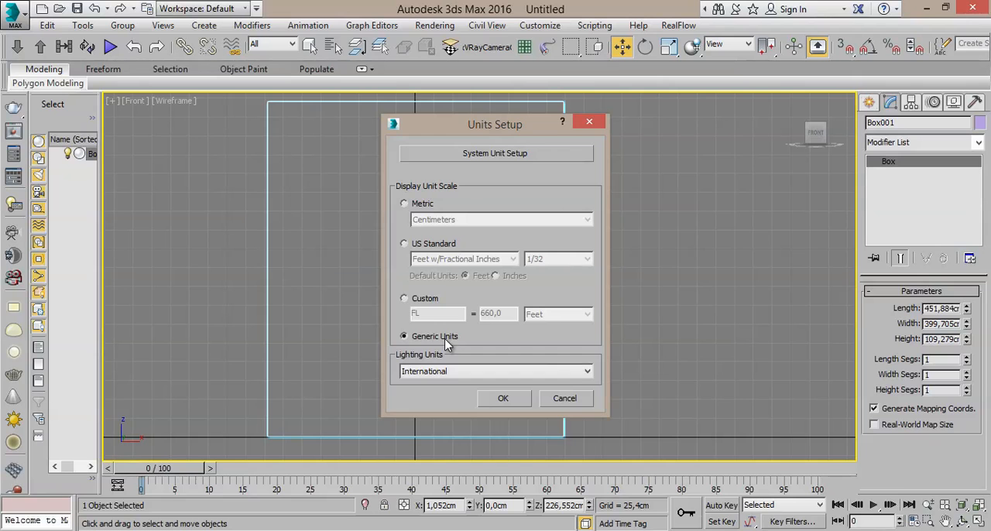
{"action": "left_click", "coordinate": [519, 159]}
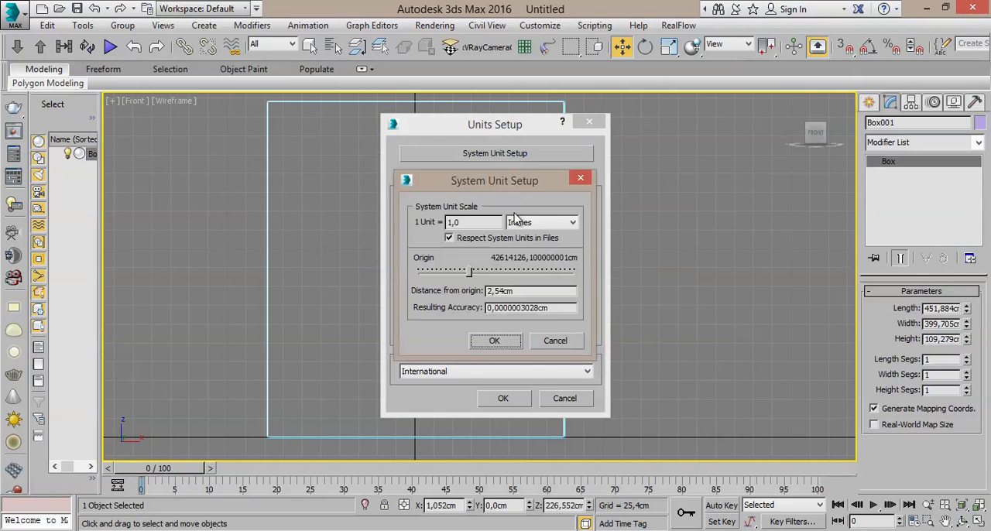
{"action": "left_click", "coordinate": [540, 224]}
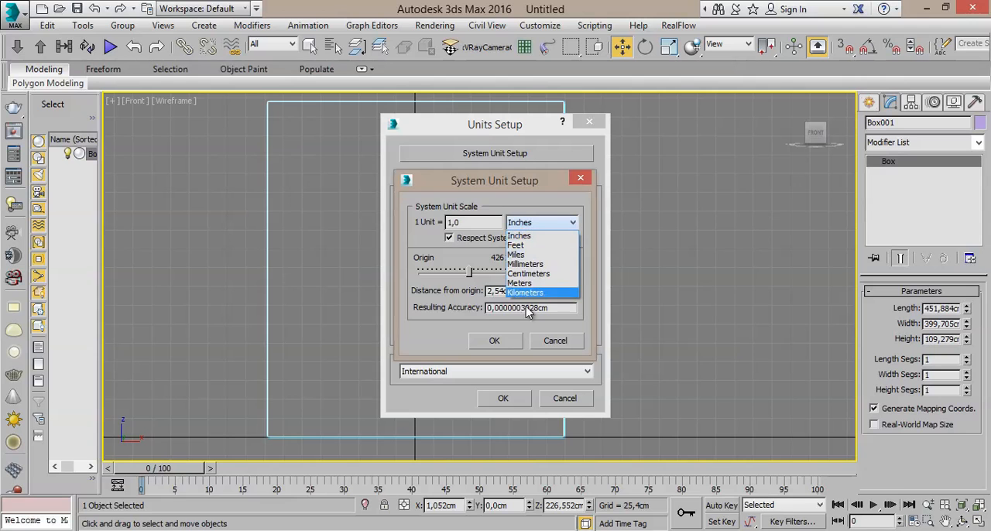
{"action": "left_click", "coordinate": [529, 273]}
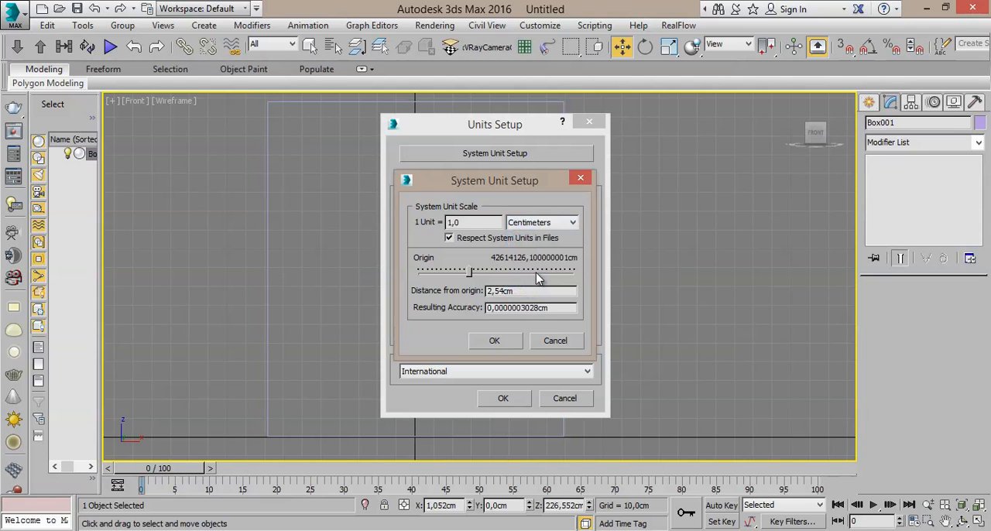
{"action": "left_click", "coordinate": [496, 342]}
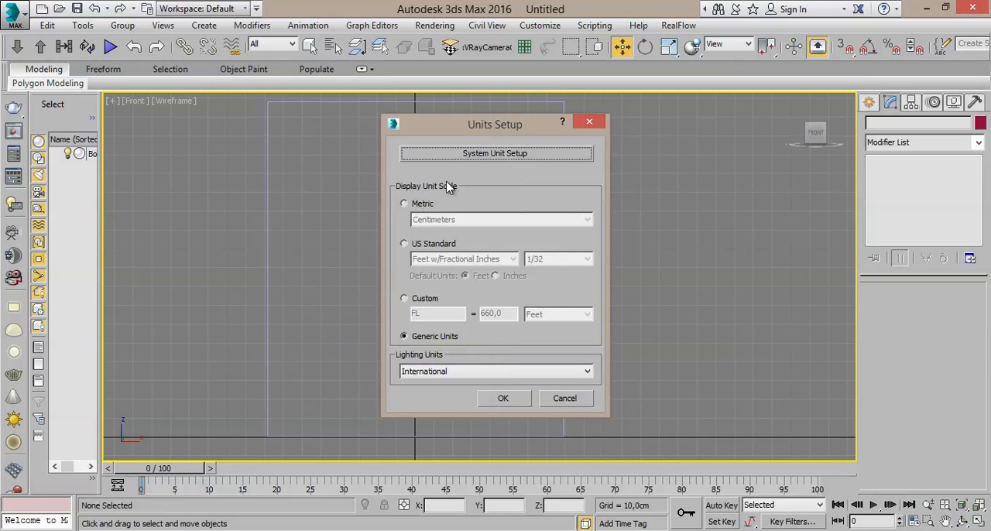
{"action": "left_click", "coordinate": [502, 400]}
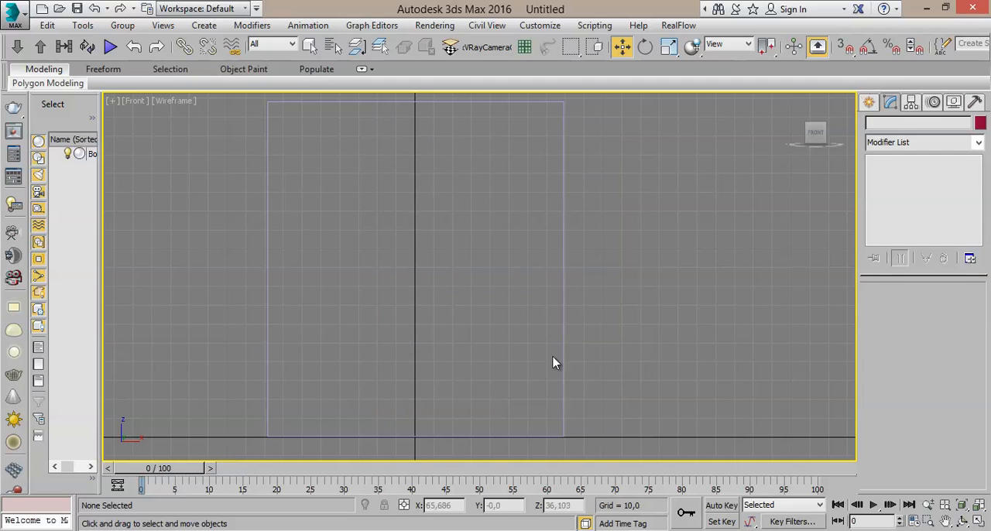
- Reselect the box and set its length to 180
{"action": "left_click", "coordinate": [563, 332]}
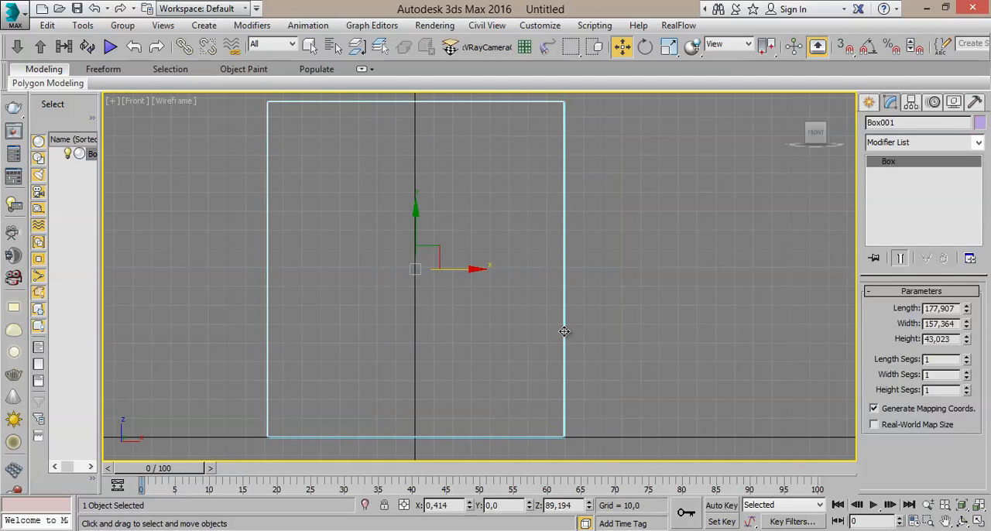
{"action": "left_click", "coordinate": [870, 103]}
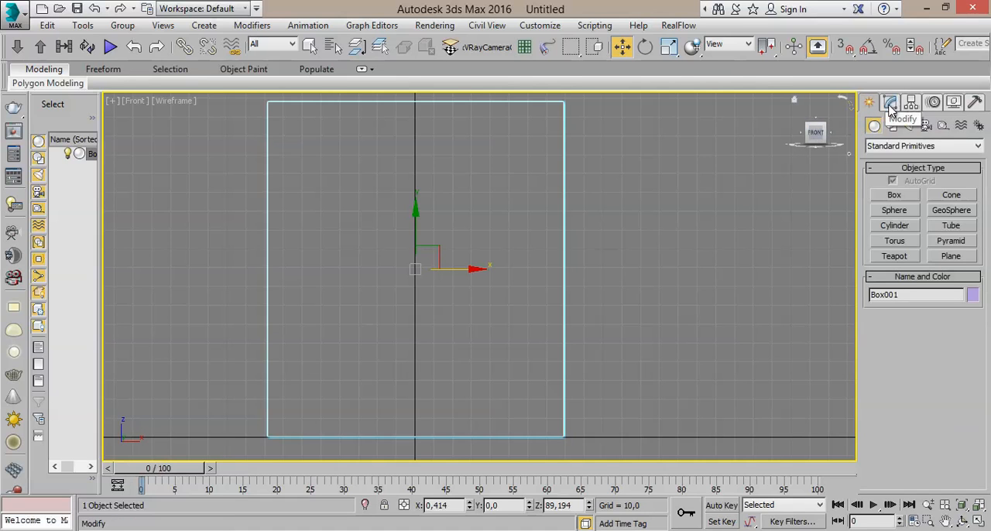
{"action": "left_click", "coordinate": [891, 104]}
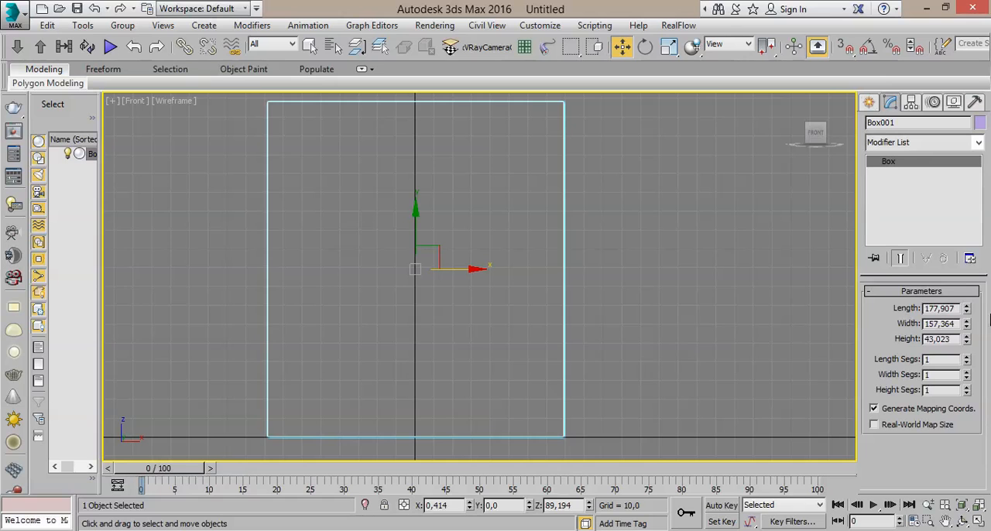
{"action": "mouse_move", "coordinate": [966, 311]}
{"action": "left_mouse_down"}
{"action": "mouse_move", "coordinate": [970, 341]}
{"action": "mouse_move", "coordinate": [979, 287]}
{"action": "mouse_move", "coordinate": [978, 303]}
{"action": "left_mouse_up"}
{"action": "double_click", "coordinate": [950, 310]}
{"action": "type", "text": "180"}
{"action": "key", "text": "Return"}
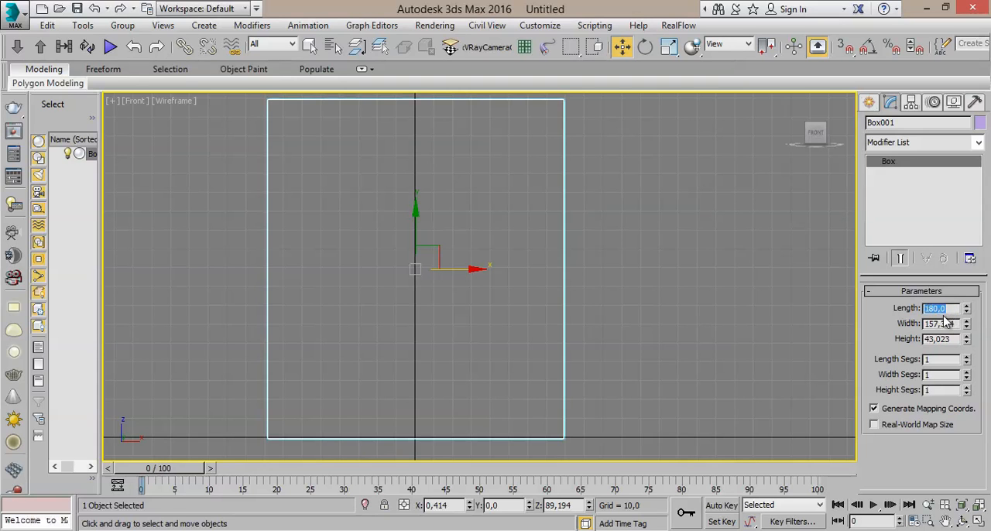
- Set the box's width to 140
{"action": "left_click", "coordinate": [960, 309]}
{"action": "mouse_move", "coordinate": [967, 330]}
{"action": "left_mouse_down"}
{"action": "mouse_move", "coordinate": [967, 314]}
{"action": "mouse_move", "coordinate": [967, 341]}
{"action": "mouse_move", "coordinate": [964, 326]}
{"action": "left_mouse_up"}
{"action": "double_click", "coordinate": [938, 325]}
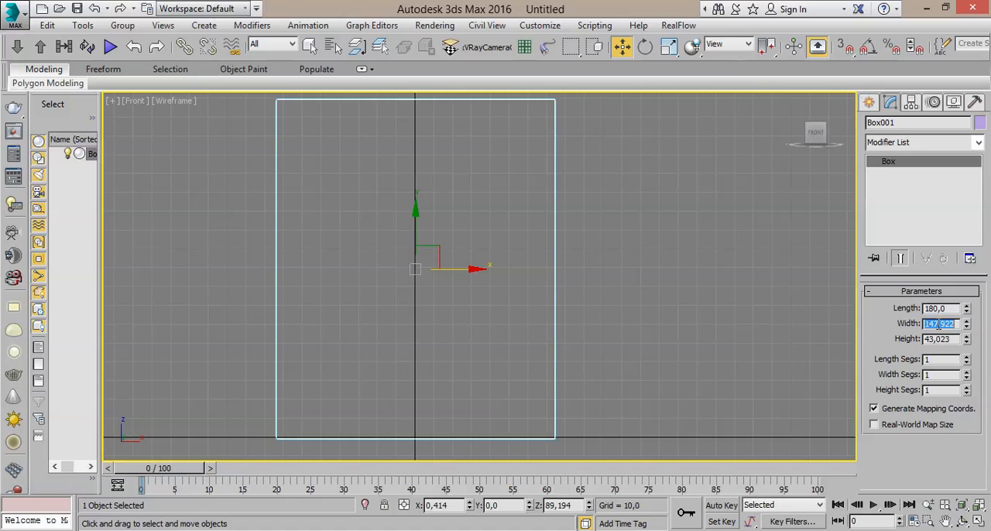
{"action": "type", "text": "140"}
{"action": "key", "text": "Return"}
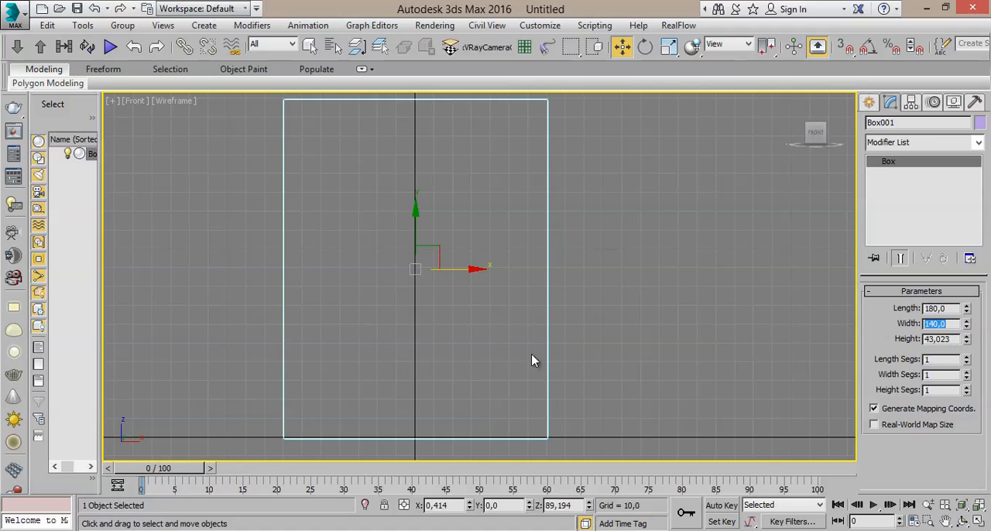
- Set the box's height to 20 while viewing it in all four viewports
{"action": "left_click", "coordinate": [979, 522]}
{"action": "middle_click_drag", "start_coordinate": [645, 367], "coordinate": [667, 394]}
{"action": "scroll", "coordinate": [668, 392], "scroll_direction": "down", "scroll_amount": 5}
{"action": "middle_click_drag", "start_coordinate": [591, 190], "coordinate": [590, 187]}
{"action": "middle_click_drag", "start_coordinate": [346, 246], "coordinate": [342, 233]}
{"action": "middle_click_drag", "start_coordinate": [354, 350], "coordinate": [283, 418]}
{"action": "middle_click", "coordinate": [775, 419]}
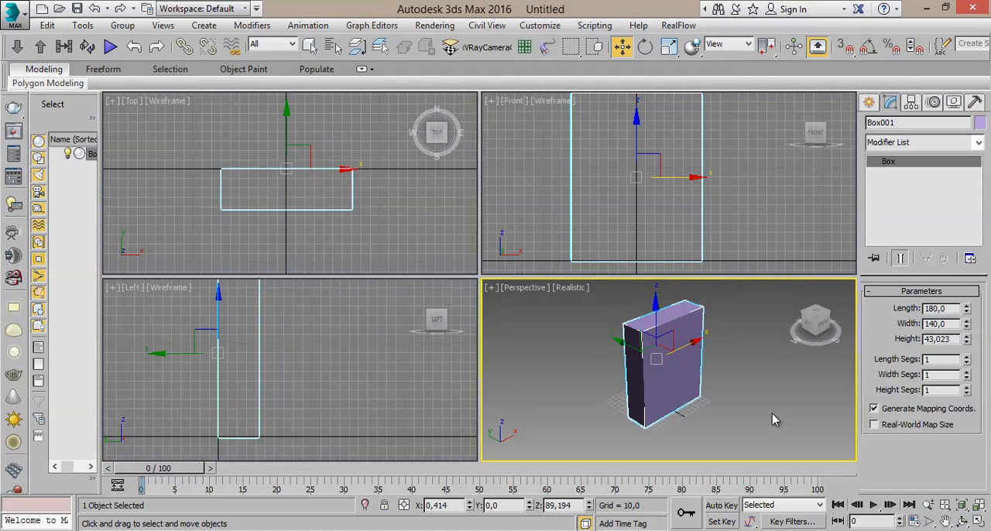
{"action": "left_click_drag", "start_coordinate": [712, 314], "coordinate": [874, 343]}
{"action": "left_click_drag", "start_coordinate": [820, 319], "coordinate": [744, 335]}
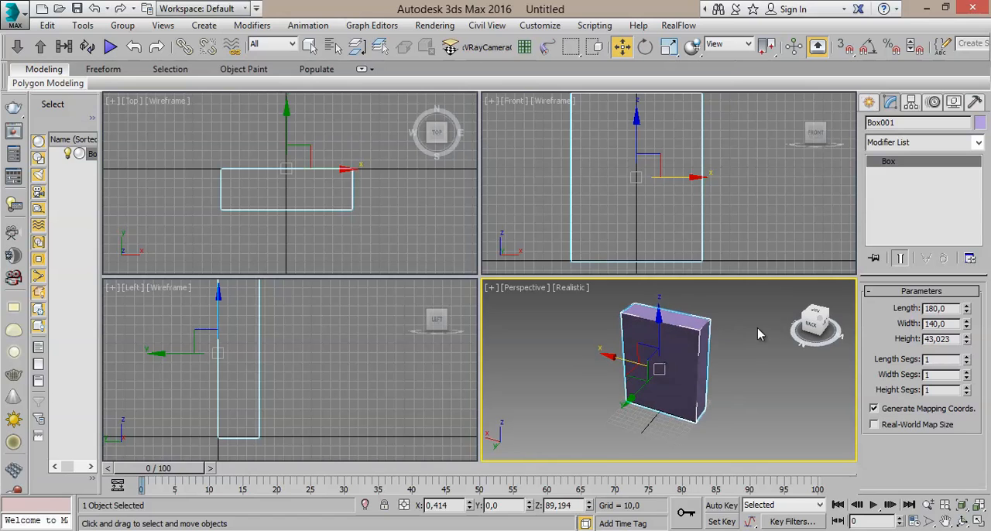
{"action": "double_click", "coordinate": [939, 338]}
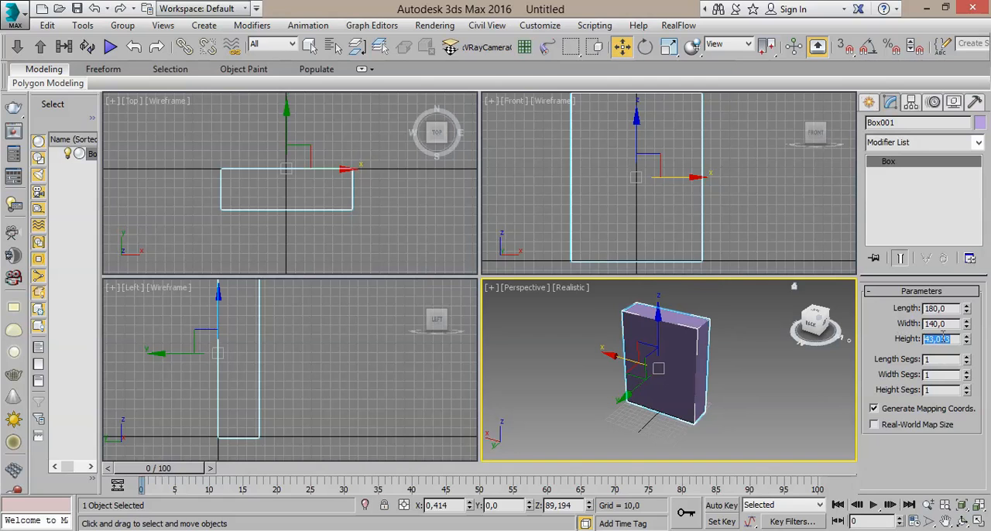
{"action": "type", "text": "20"}
{"action": "key", "text": "Return"}
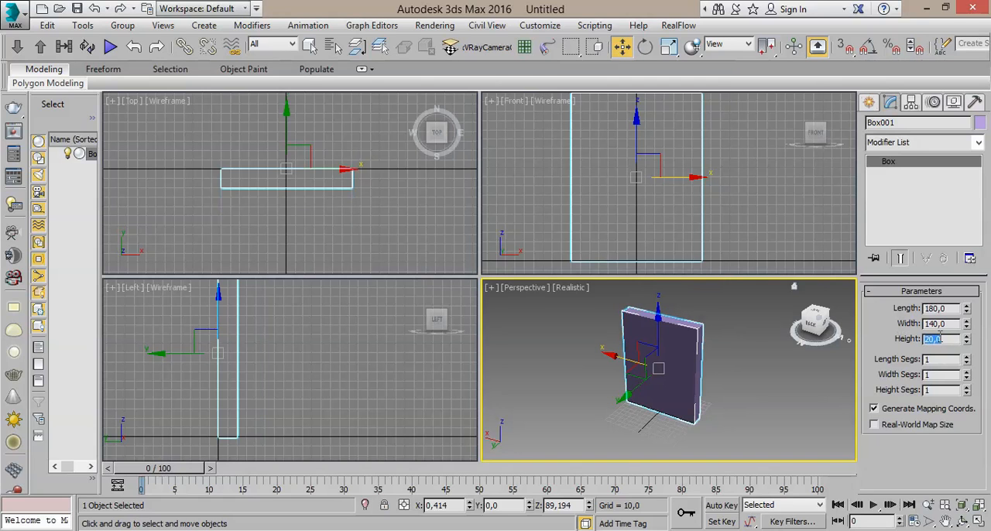
- Reduce the box's height to 10 and check its thickness in the maximized Perspective view
{"action": "left_click", "coordinate": [980, 522]}
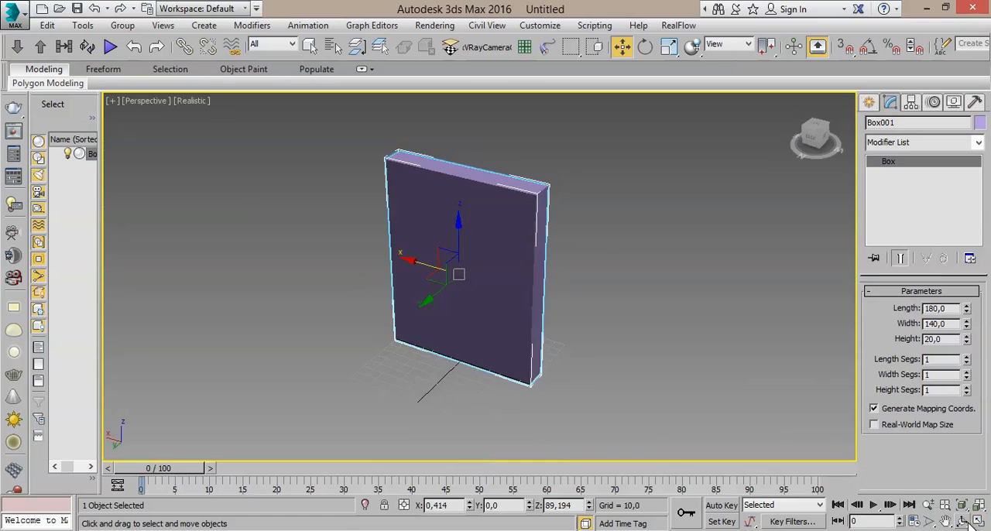
{"action": "left_click", "coordinate": [962, 521]}
{"action": "left_click_drag", "start_coordinate": [470, 216], "coordinate": [453, 252]}
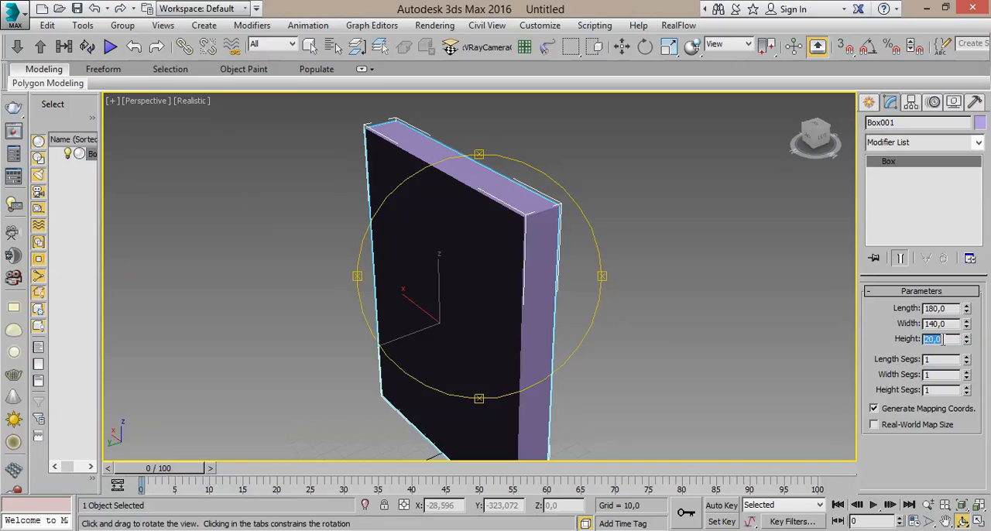
{"action": "key", "text": "Return"}
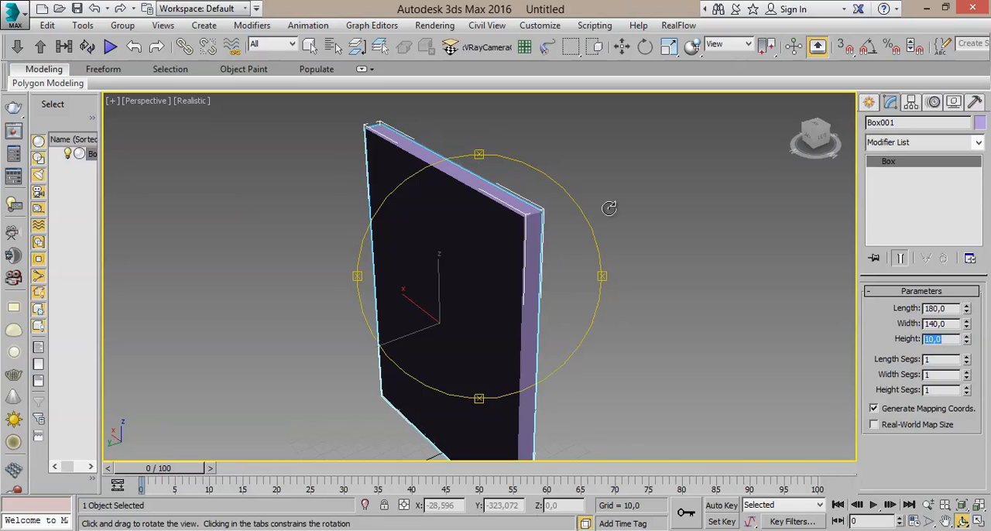
{"action": "left_click_drag", "start_coordinate": [505, 226], "coordinate": [528, 245]}
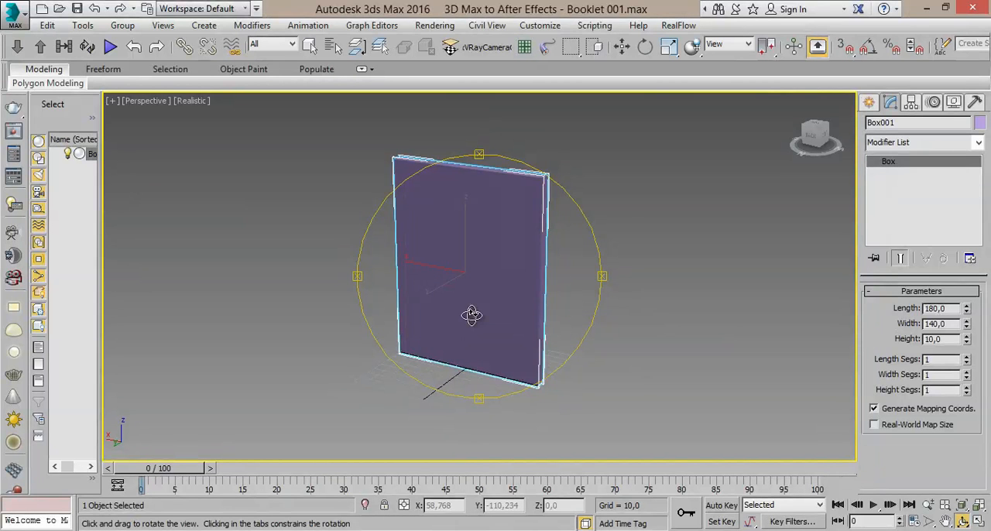
{"action": "mouse_move", "coordinate": [405, 243]}
{"action": "left_mouse_down"}
{"action": "mouse_move", "coordinate": [464, 229]}
{"action": "mouse_move", "coordinate": [511, 239]}
{"action": "mouse_move", "coordinate": [414, 237]}
{"action": "left_mouse_up"}
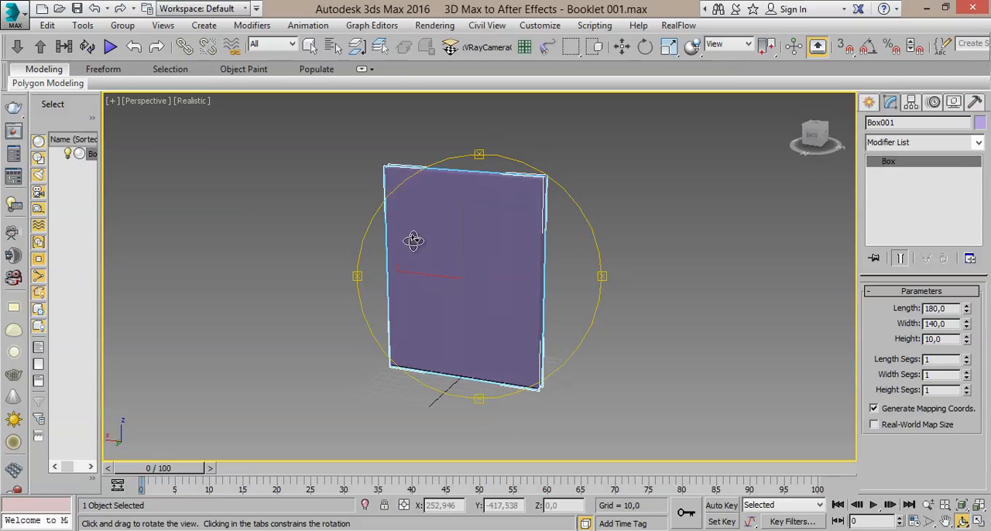
{"action": "left_click_drag", "start_coordinate": [460, 195], "coordinate": [432, 168]}
{"action": "left_click", "coordinate": [310, 46]}
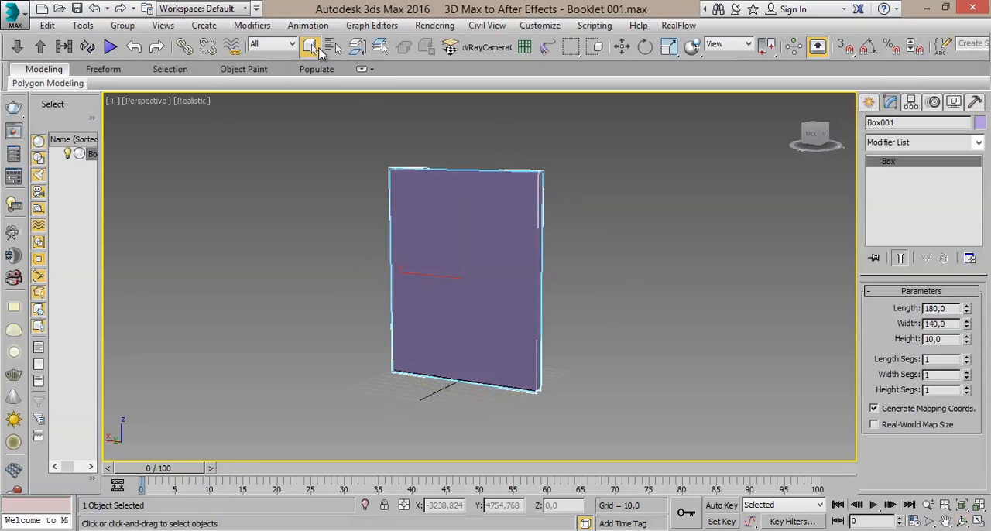
{"action": "left_click", "coordinate": [606, 244]}
{"action": "left_click", "coordinate": [520, 288]}
{"action": "scroll", "coordinate": [587, 282], "scroll_direction": "up", "scroll_amount": 2}
{"action": "scroll", "coordinate": [616, 273], "scroll_direction": "down", "scroll_amount": 3}
{"action": "scroll", "coordinate": [606, 280], "scroll_direction": "up", "scroll_amount": 1}
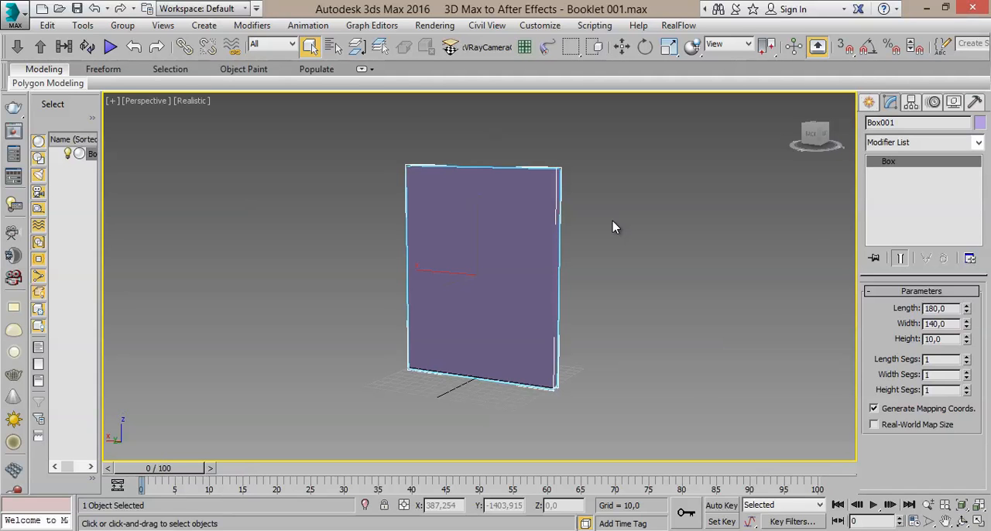
{"action": "middle_click_drag", "start_coordinate": [610, 239], "coordinate": [588, 225]}
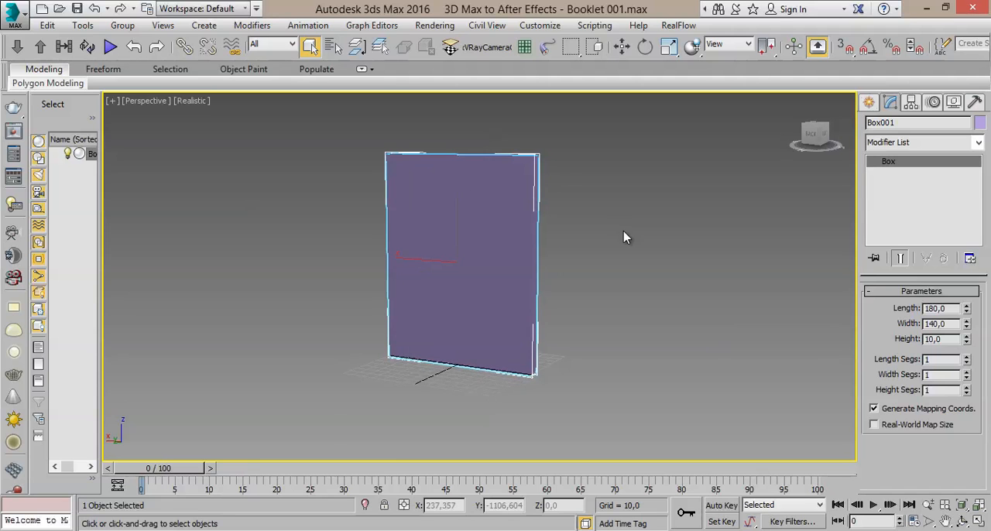
- Switch object creation from standard primitives to spline shapes
{"action": "left_click", "coordinate": [870, 103]}
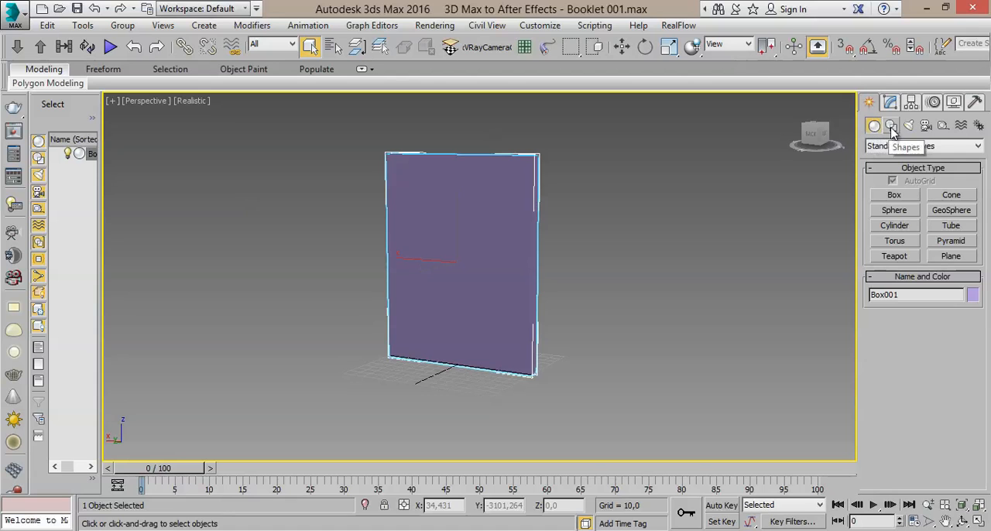
{"action": "left_click", "coordinate": [892, 127]}
{"action": "left_click", "coordinate": [875, 127]}
{"action": "left_click", "coordinate": [892, 127]}
{"action": "left_click", "coordinate": [878, 127]}
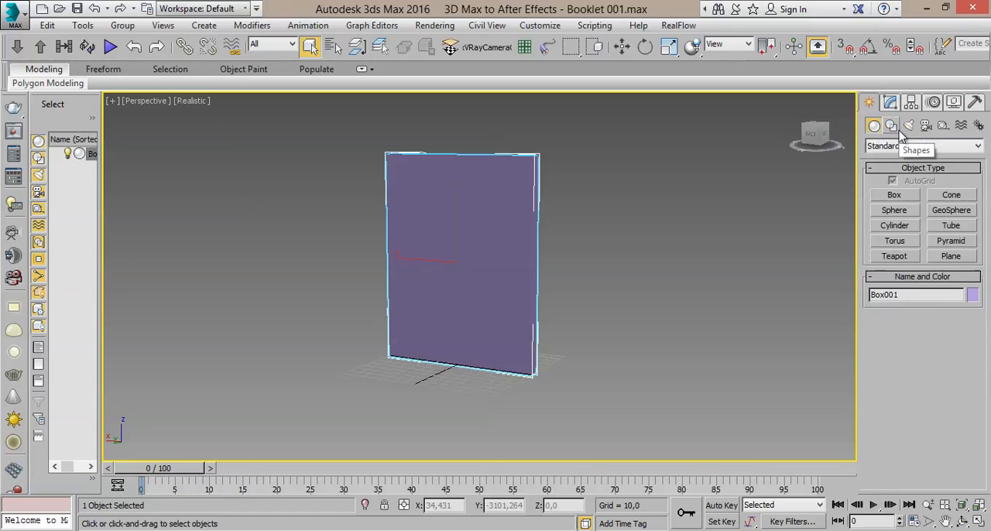
{"action": "left_click", "coordinate": [892, 128]}
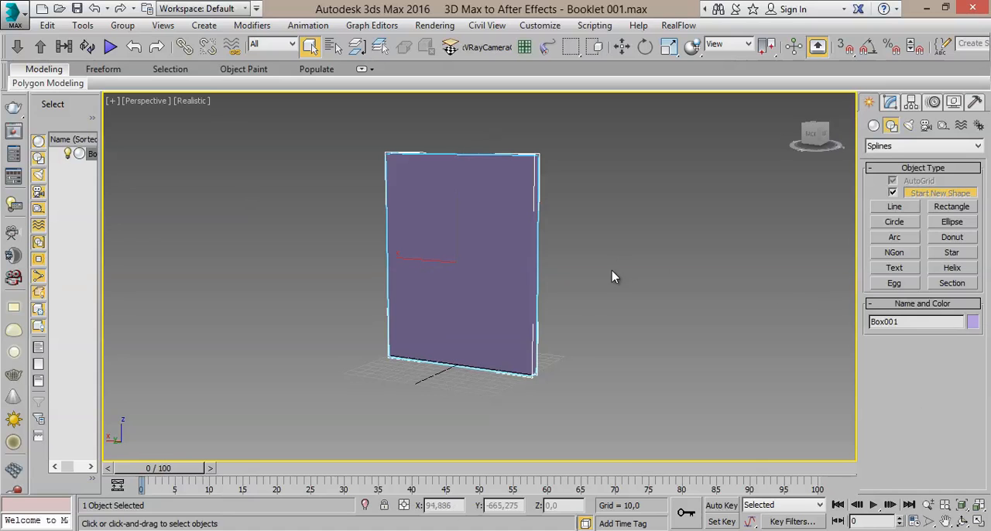
- Draw a circle with a radius of about 226 on the ground plane around the box
{"action": "middle_click_drag", "start_coordinate": [576, 309], "coordinate": [566, 279], "text": "alt"}
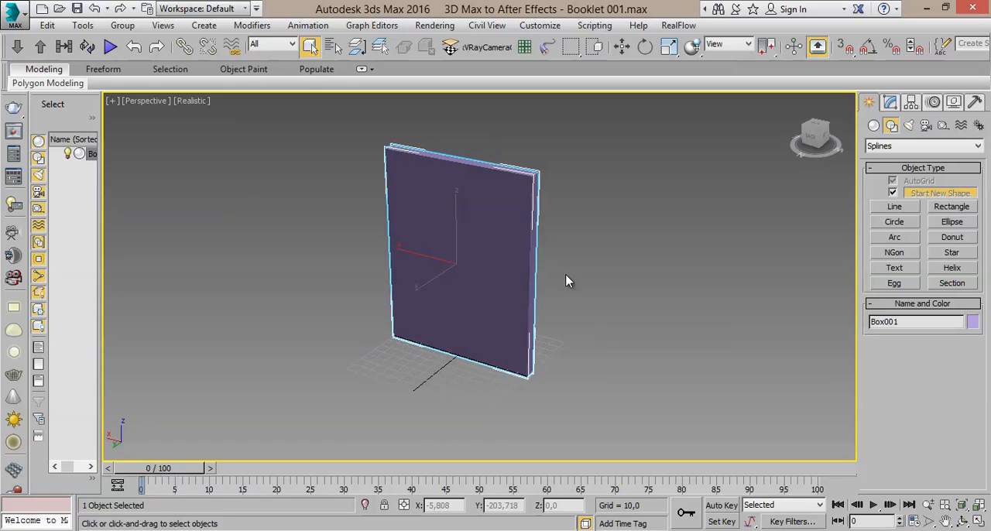
{"action": "scroll", "coordinate": [566, 278], "scroll_direction": "up", "scroll_amount": 5}
{"action": "scroll", "coordinate": [585, 314], "scroll_direction": "down", "scroll_amount": 5}
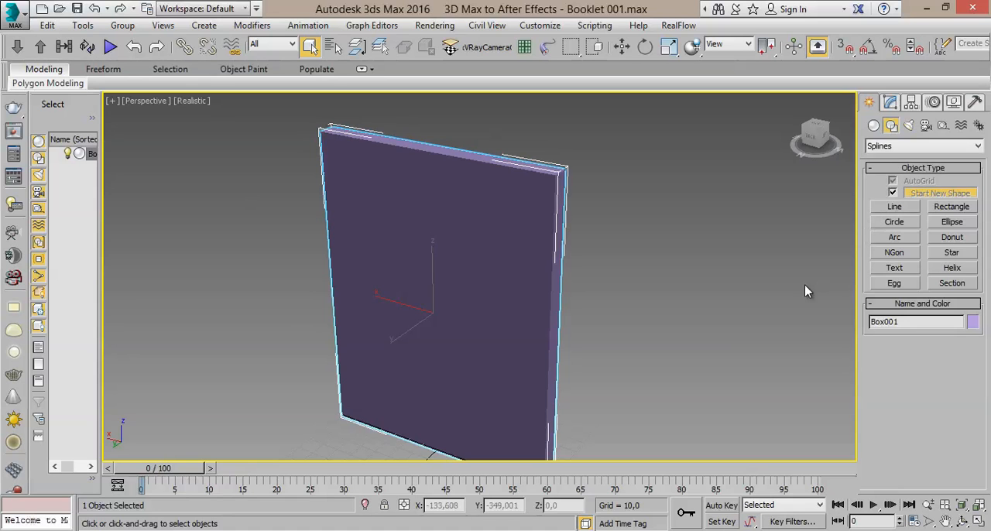
{"action": "scroll", "coordinate": [728, 256], "scroll_direction": "down", "scroll_amount": 3}
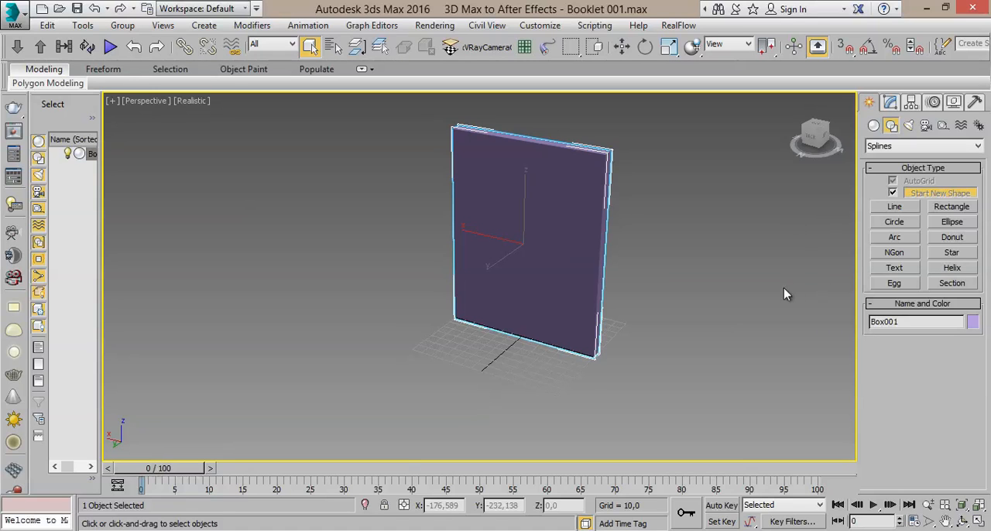
{"action": "middle_click_drag", "start_coordinate": [729, 295], "coordinate": [723, 295]}
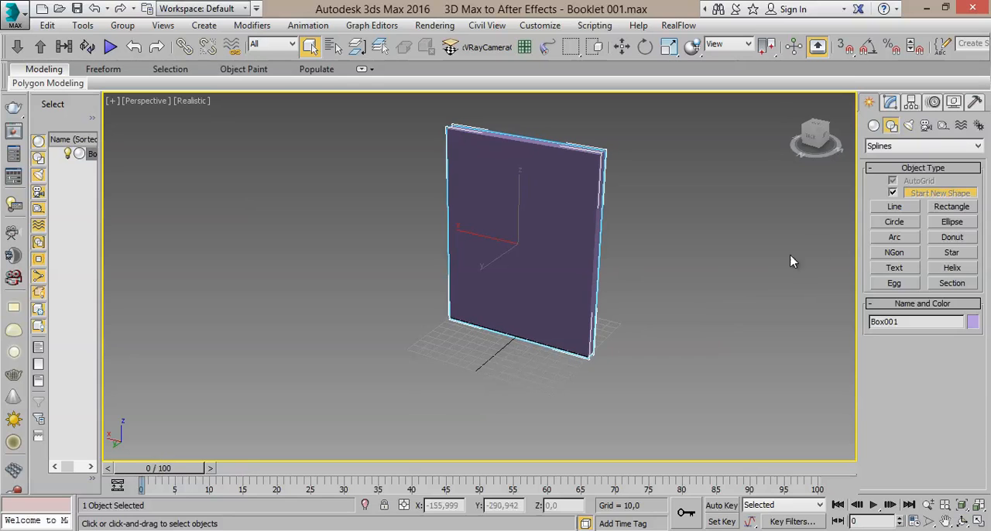
{"action": "left_click", "coordinate": [892, 222]}
{"action": "scroll", "coordinate": [383, 321], "scroll_direction": "down", "scroll_amount": 3}
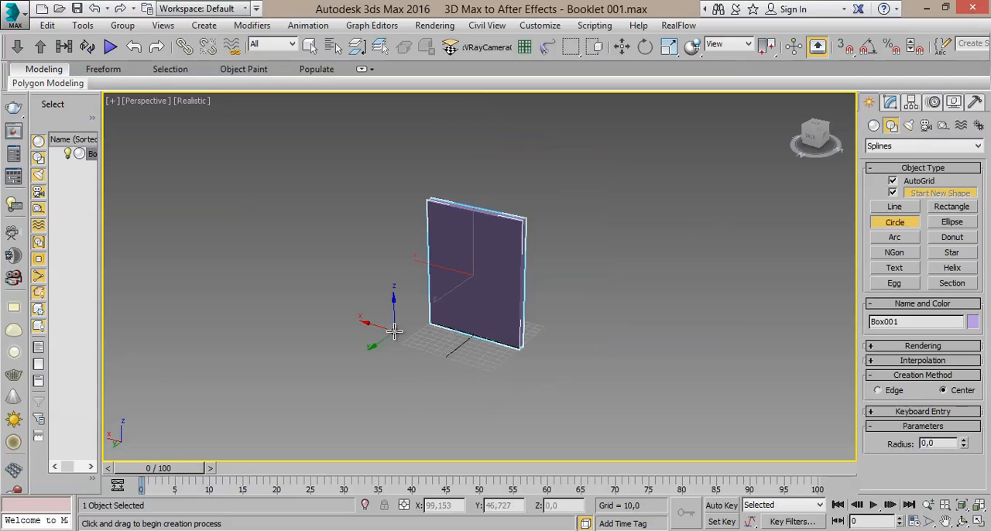
{"action": "left_click_drag", "start_coordinate": [413, 346], "coordinate": [510, 285]}
{"action": "middle_click_drag", "start_coordinate": [384, 345], "coordinate": [400, 312]}
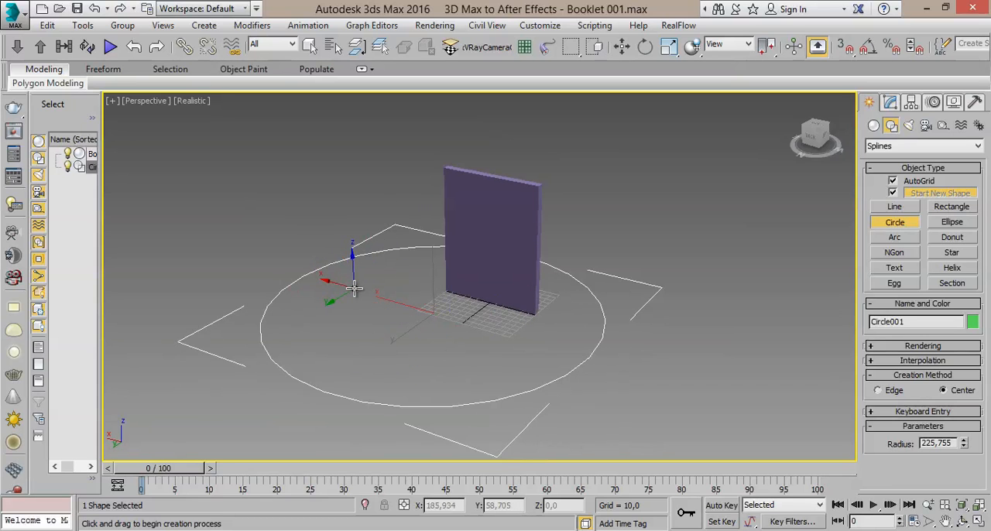
- Center the circle at the world origin by setting its X and Y positions to 0
{"action": "left_click", "coordinate": [624, 48]}
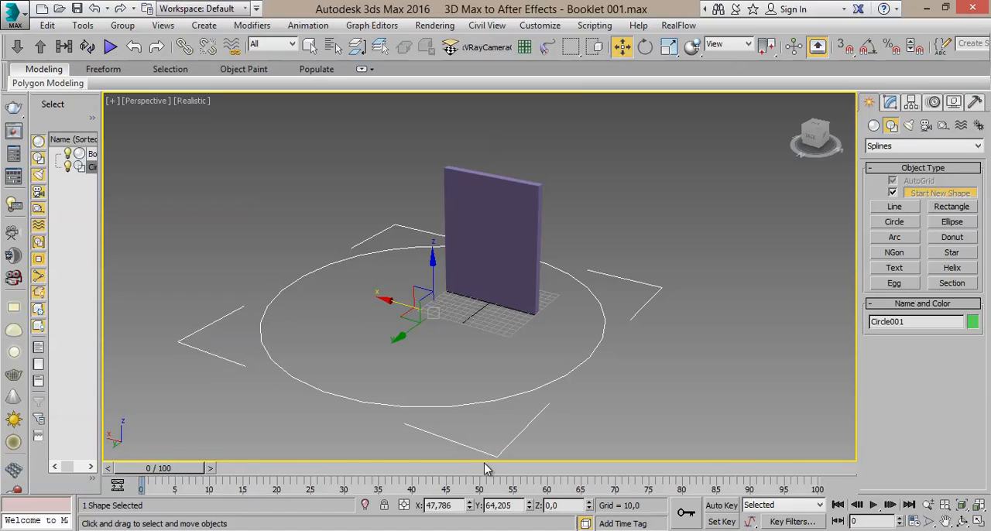
{"action": "left_click_drag", "start_coordinate": [441, 507], "coordinate": [417, 507]}
{"action": "left_click_drag", "start_coordinate": [515, 507], "coordinate": [495, 508]}
{"action": "middle_click_drag", "start_coordinate": [520, 410], "coordinate": [532, 385]}
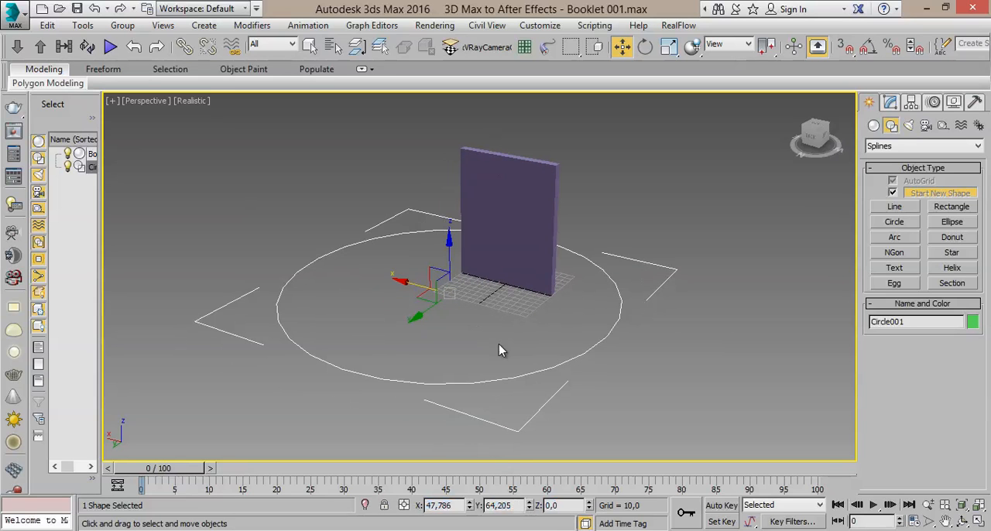
{"action": "scroll", "coordinate": [496, 353], "scroll_direction": "up", "scroll_amount": 3}
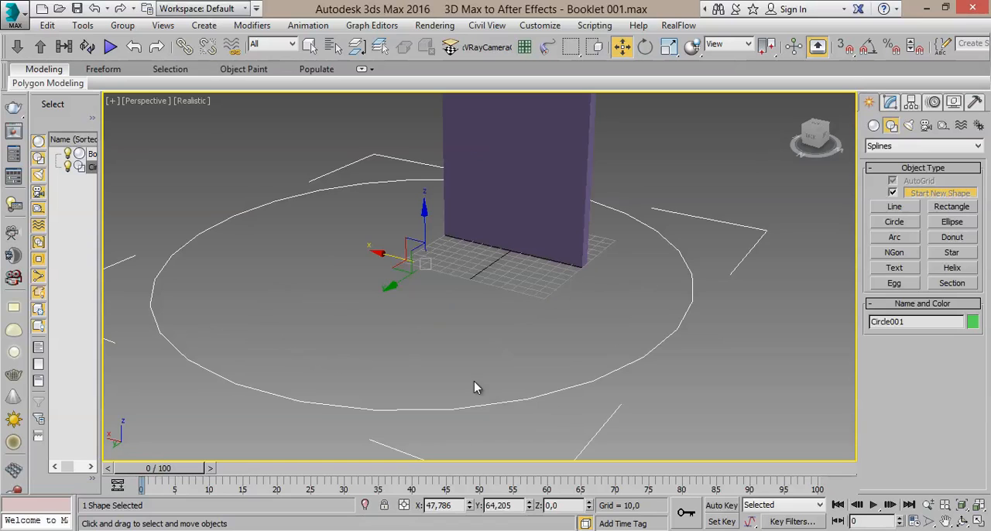
{"action": "right_click", "coordinate": [469, 505]}
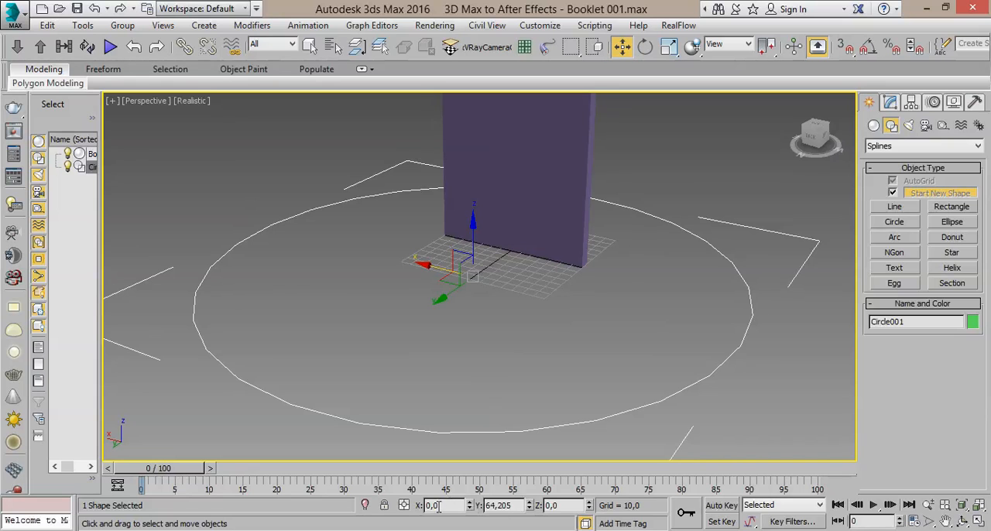
{"action": "right_click", "coordinate": [529, 505]}
{"action": "scroll", "coordinate": [640, 265], "scroll_direction": "down", "scroll_amount": 4}
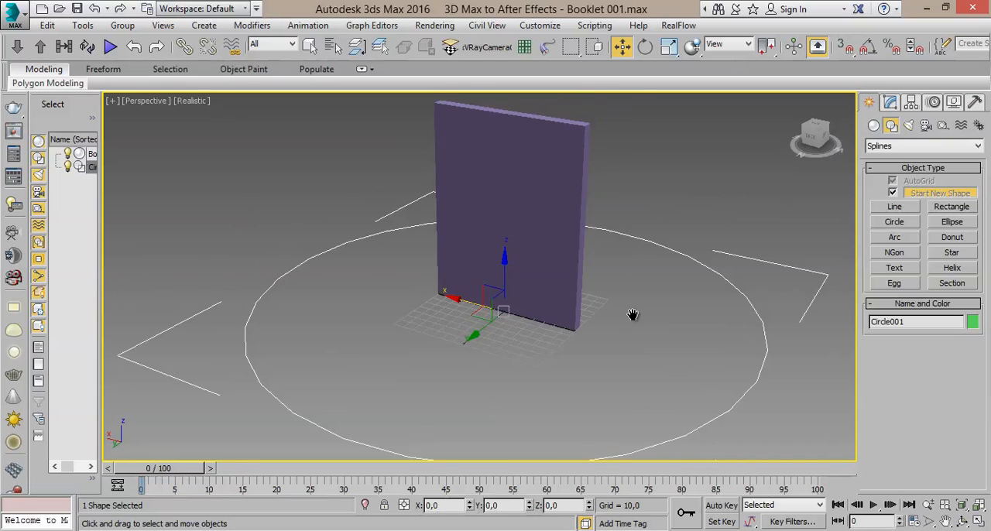
- Check the circle's position around the box in all four viewports and return to the maximized Perspective view
{"action": "middle_click_drag", "start_coordinate": [609, 278], "coordinate": [644, 293], "text": "alt"}
{"action": "left_click", "coordinate": [979, 522]}
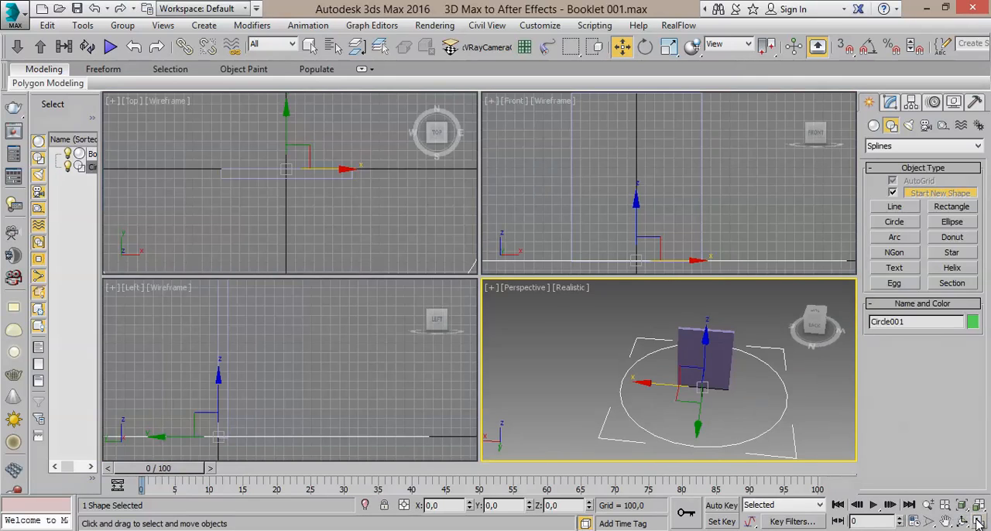
{"action": "scroll", "coordinate": [341, 182], "scroll_direction": "down", "scroll_amount": 8}
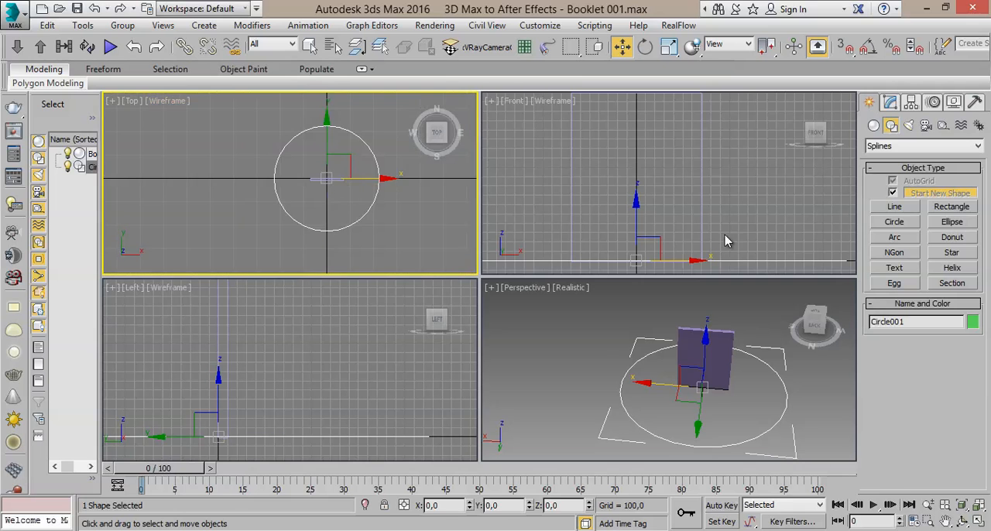
{"action": "scroll", "coordinate": [725, 233], "scroll_direction": "down", "scroll_amount": 6}
{"action": "scroll", "coordinate": [719, 227], "scroll_direction": "up", "scroll_amount": 2}
{"action": "middle_click_drag", "start_coordinate": [411, 332], "coordinate": [424, 299]}
{"action": "middle_click", "coordinate": [712, 392]}
{"action": "left_click", "coordinate": [978, 522]}
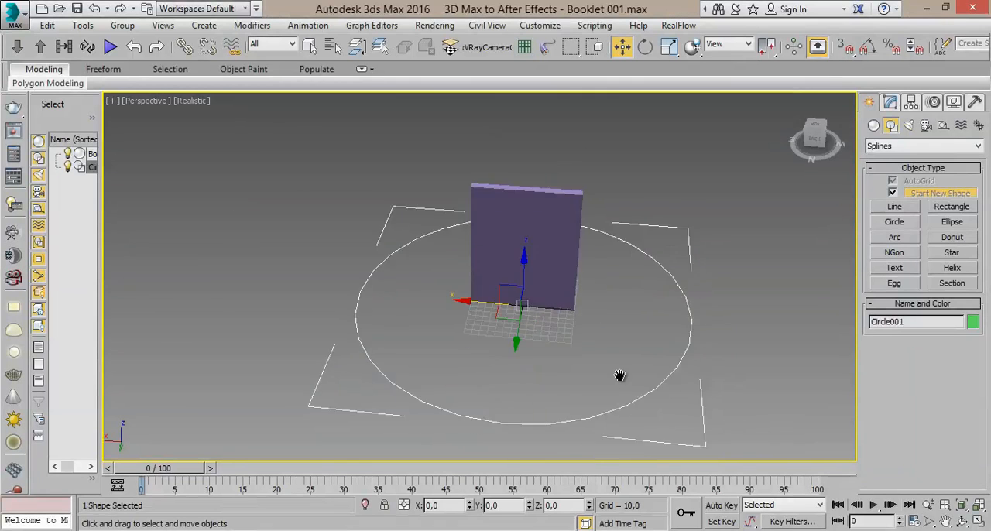
- Inspect the circle's outline up close in the Perspective view to judge how smooth its segments are
{"action": "scroll", "coordinate": [622, 379], "scroll_direction": "up", "scroll_amount": 3}
{"action": "mouse_move", "coordinate": [622, 379]}
{"action": "middle_mouse_down"}
{"action": "mouse_move", "coordinate": [595, 364]}
{"action": "mouse_move", "coordinate": [610, 379]}
{"action": "middle_mouse_up"}
{"action": "middle_click_drag", "start_coordinate": [598, 336], "coordinate": [312, 279]}
{"action": "scroll", "coordinate": [587, 317], "scroll_direction": "up", "scroll_amount": 6}
{"action": "scroll", "coordinate": [313, 279], "scroll_direction": "up", "scroll_amount": 2}
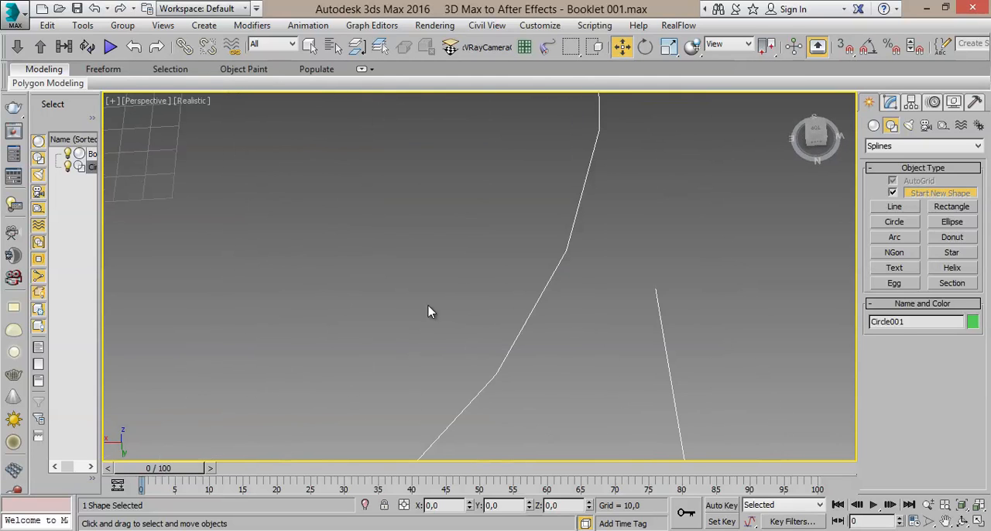
{"action": "scroll", "coordinate": [481, 353], "scroll_direction": "down", "scroll_amount": 5}
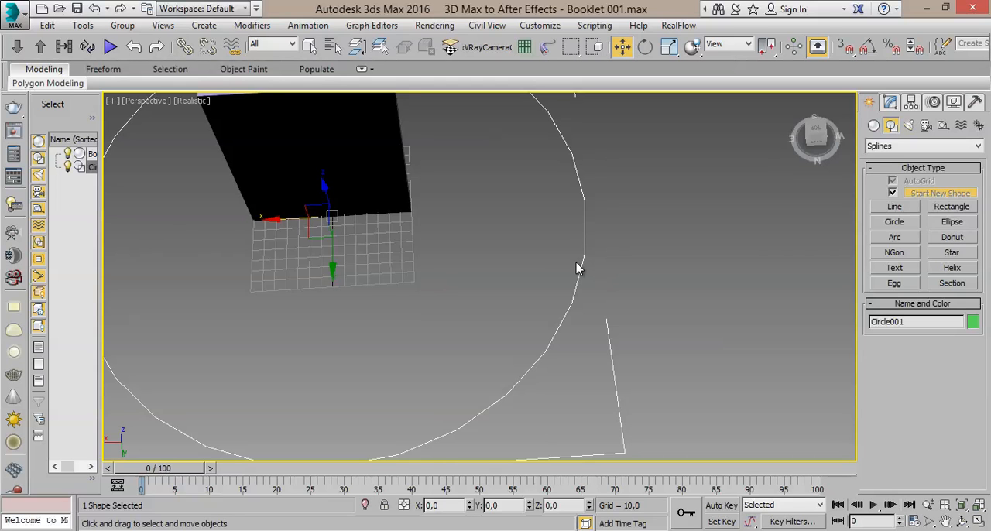
{"action": "scroll", "coordinate": [581, 294], "scroll_direction": "down", "scroll_amount": 3}
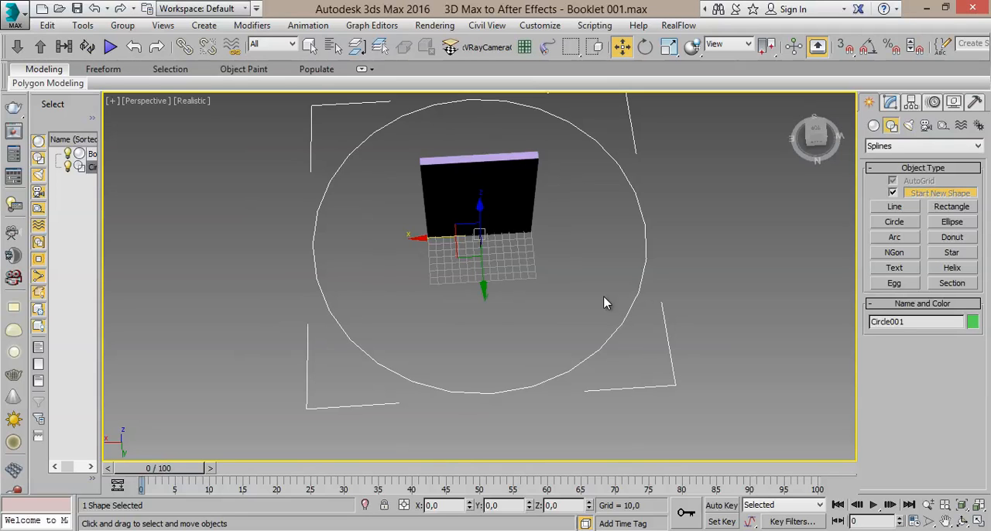
- Reduce the circle's interpolation steps to 0 for comparison and raise them to 3
{"action": "left_click", "coordinate": [888, 104]}
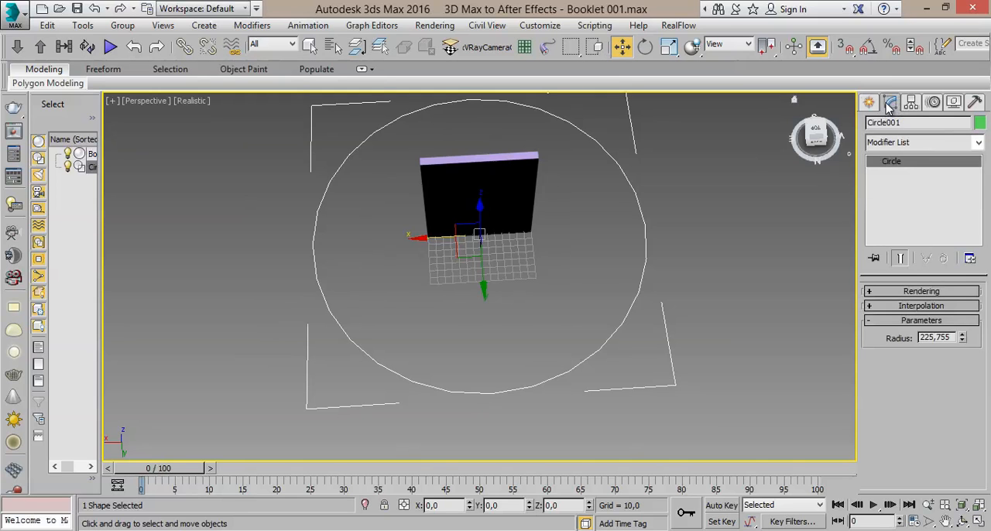
{"action": "left_click", "coordinate": [923, 308]}
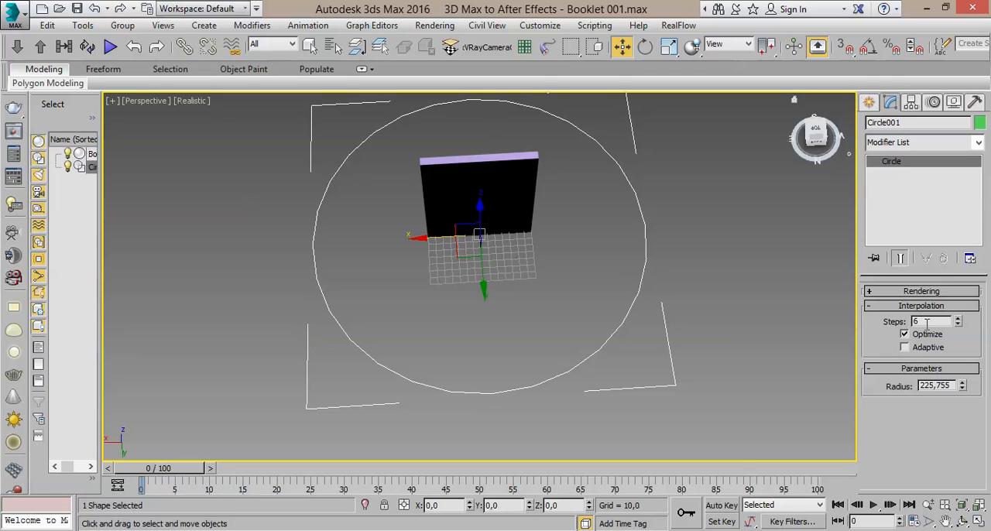
{"action": "middle_click_drag", "start_coordinate": [784, 264], "coordinate": [874, 255]}
{"action": "scroll", "coordinate": [788, 263], "scroll_direction": "up", "scroll_amount": 3}
{"action": "left_click_drag", "start_coordinate": [958, 325], "coordinate": [959, 325]}
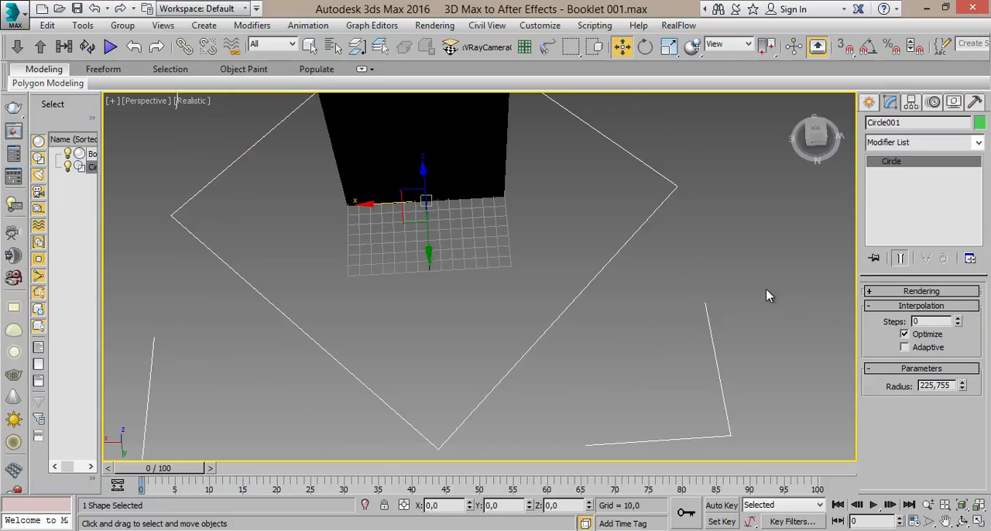
{"action": "left_click", "coordinate": [959, 319]}
{"action": "left_click", "coordinate": [959, 320]}
{"action": "left_click", "coordinate": [959, 319]}
{"action": "middle_click_drag", "start_coordinate": [683, 311], "coordinate": [725, 302]}
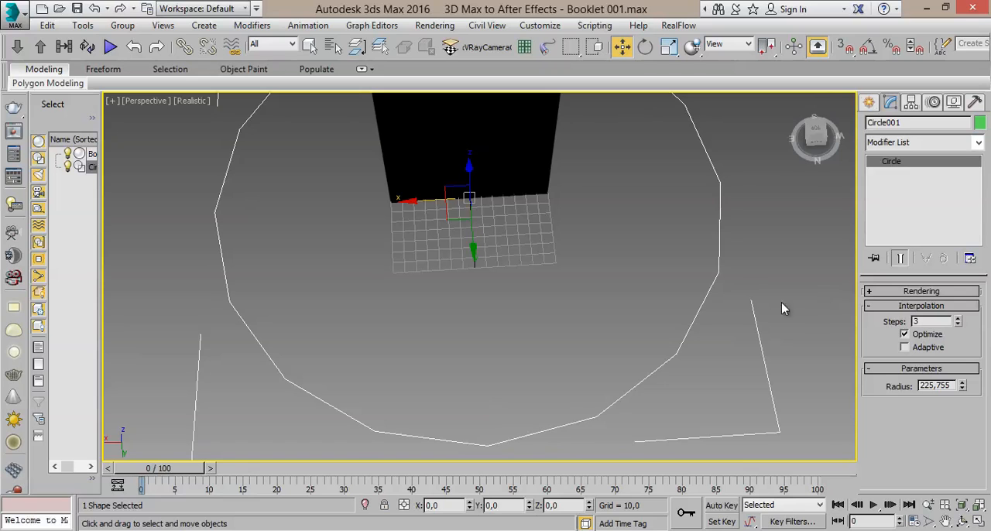
- Turn on adaptive interpolation for the circle so that its outline is smooth
{"action": "left_click", "coordinate": [916, 349]}
{"action": "left_click", "coordinate": [917, 350]}
{"action": "left_click", "coordinate": [917, 350]}
{"action": "left_click", "coordinate": [917, 351]}
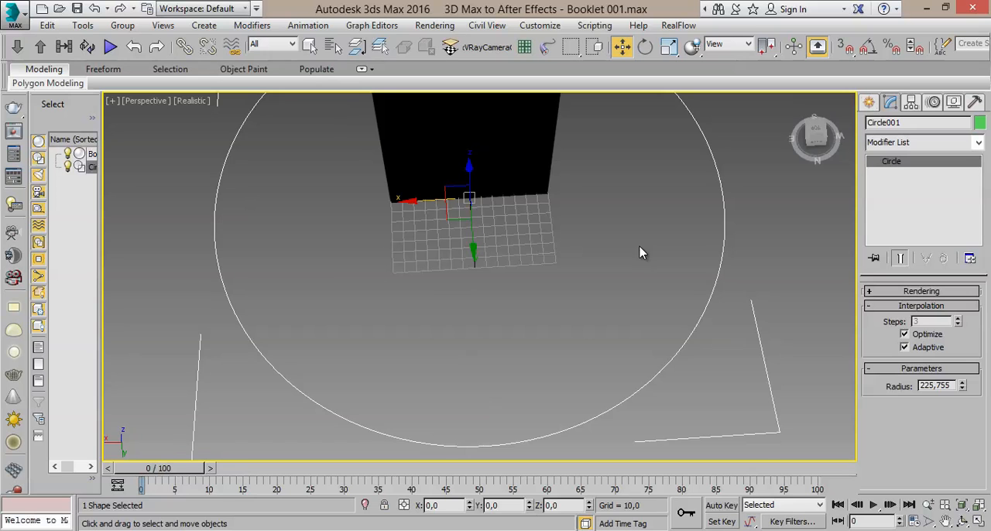
{"action": "middle_click_drag", "start_coordinate": [609, 277], "coordinate": [654, 310], "text": "alt"}
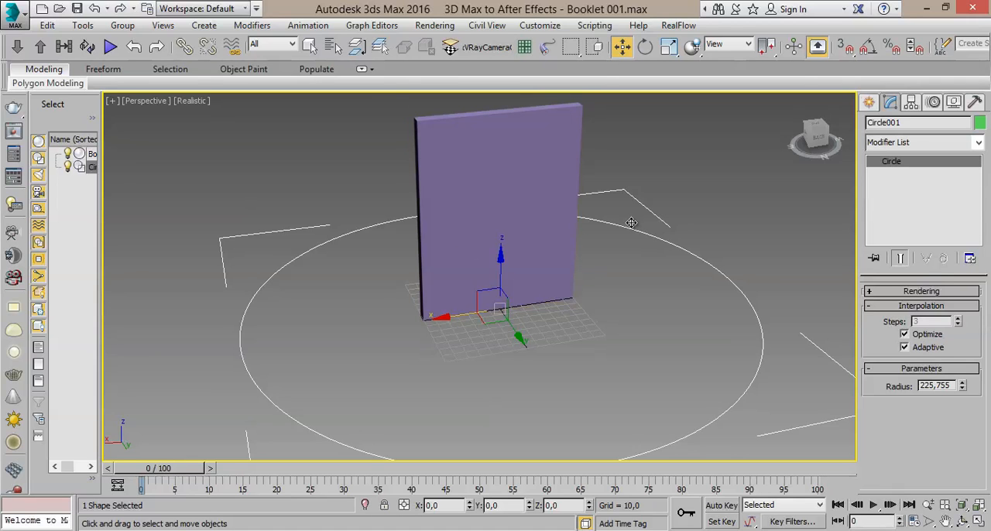
- Deselect the circle and switch the Perspective viewport's visual style to Shaded
{"action": "left_click", "coordinate": [310, 47]}
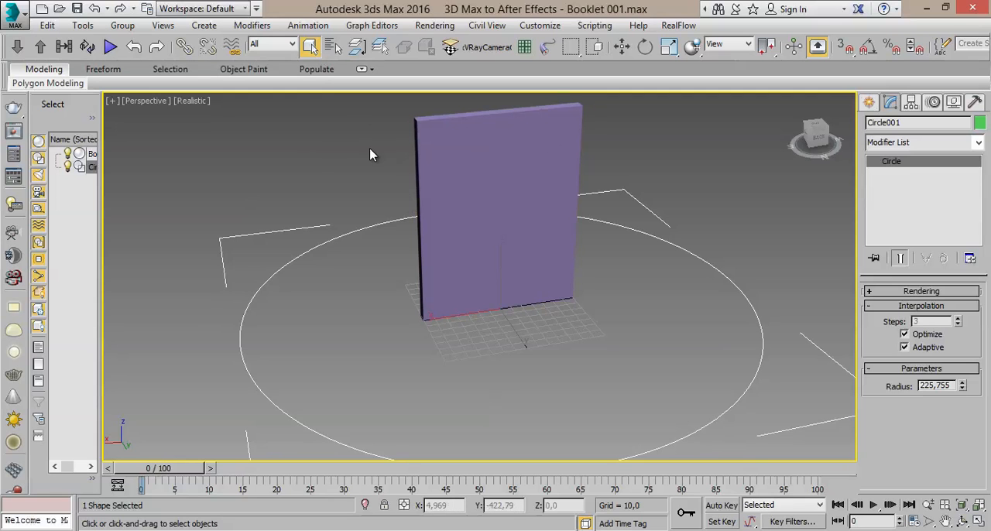
{"action": "left_click", "coordinate": [346, 153]}
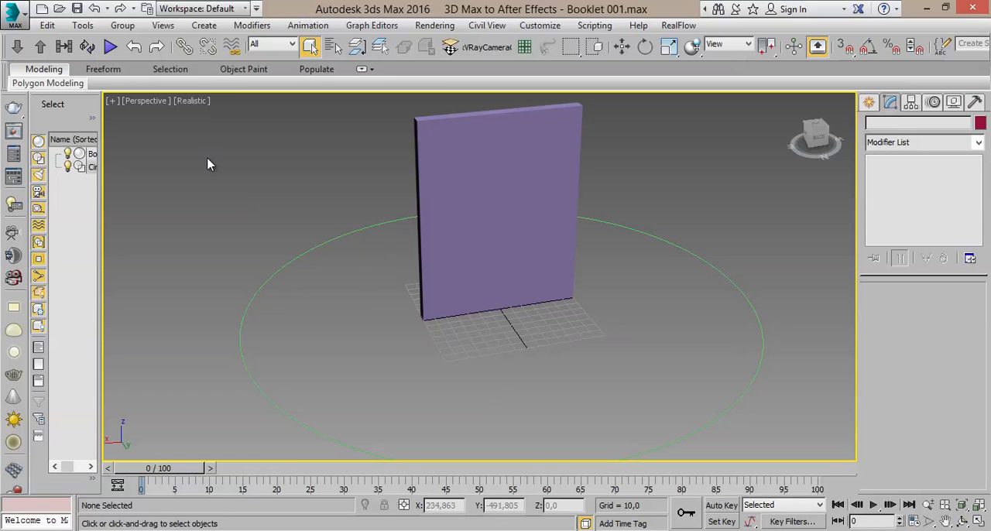
{"action": "middle_click_drag", "start_coordinate": [480, 182], "coordinate": [505, 183]}
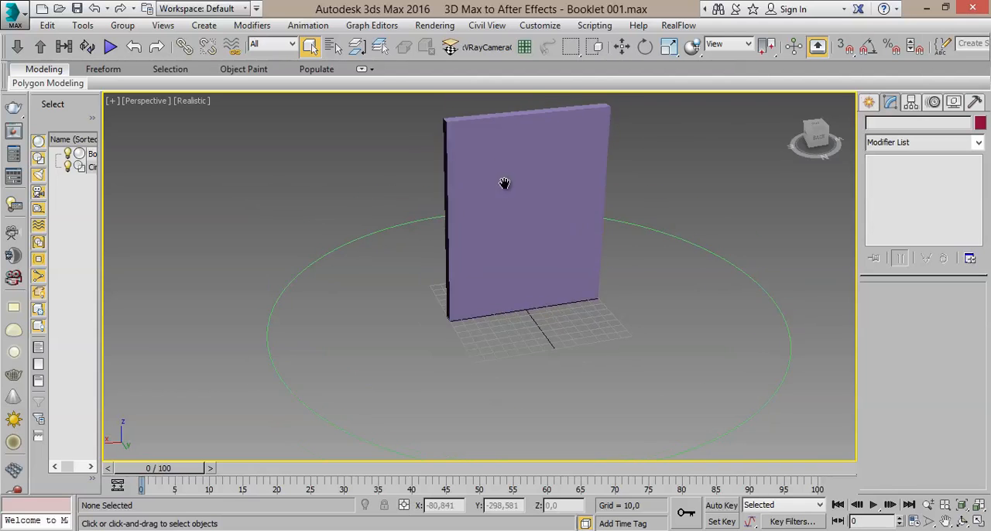
{"action": "left_click", "coordinate": [198, 101]}
{"action": "left_click", "coordinate": [194, 103]}
{"action": "left_click", "coordinate": [195, 102]}
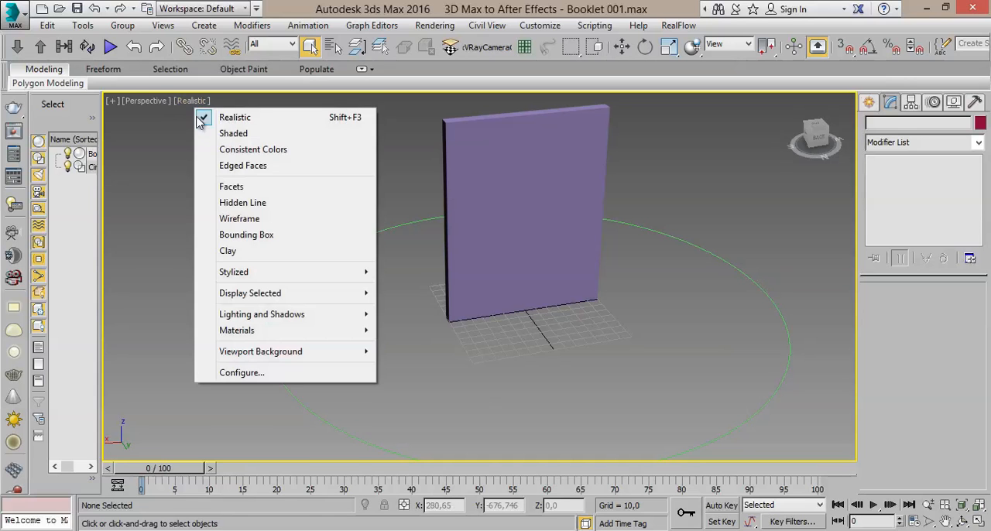
{"action": "left_click", "coordinate": [220, 134]}
{"action": "middle_click_drag", "start_coordinate": [472, 233], "coordinate": [452, 219]}
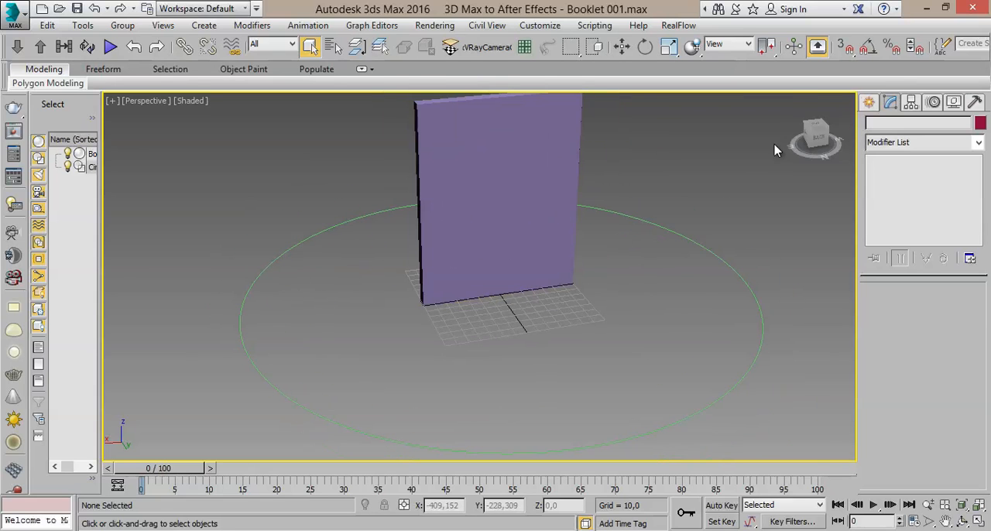
- Create a point helper displayed as a cross and box on the ground plane, inside the circle and beside the booklet box
{"action": "left_click", "coordinate": [869, 104]}
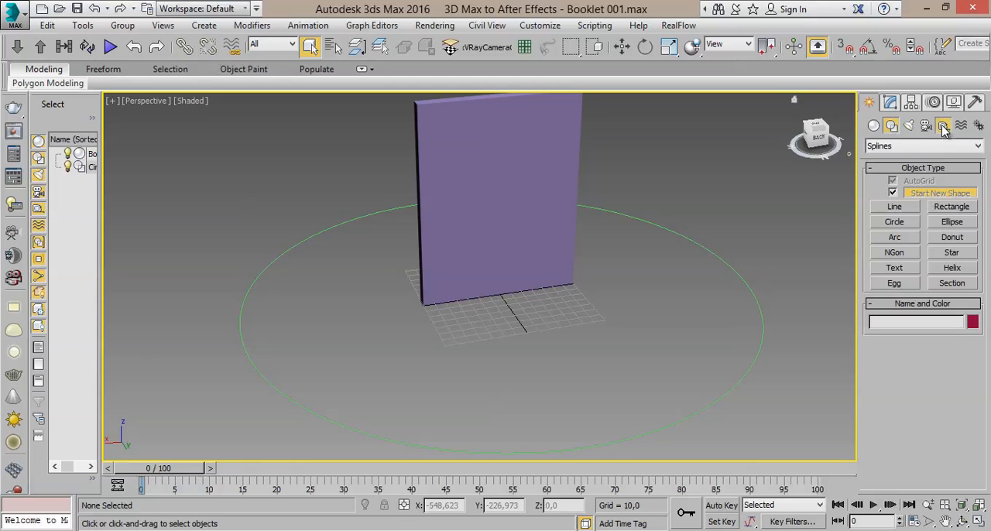
{"action": "left_click", "coordinate": [943, 126]}
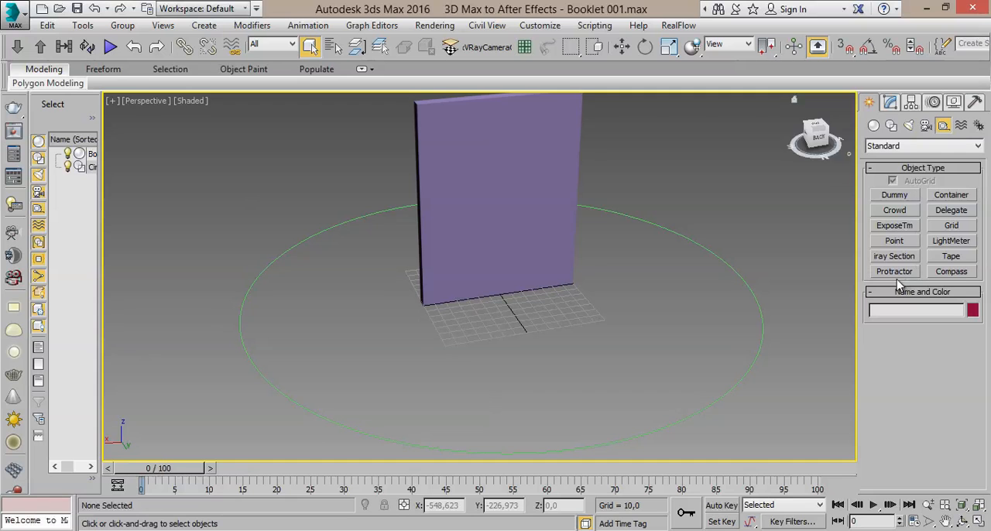
{"action": "left_click", "coordinate": [896, 241]}
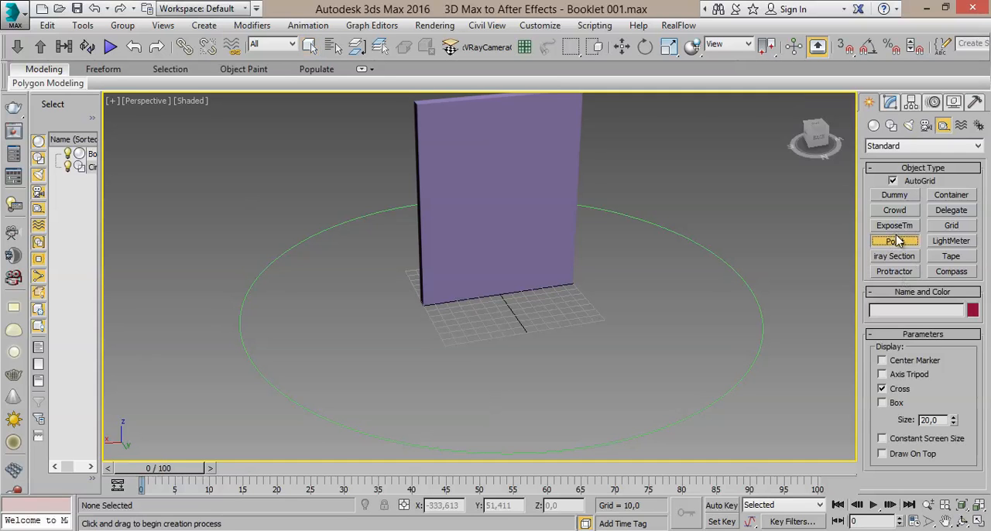
{"action": "left_click", "coordinate": [897, 404]}
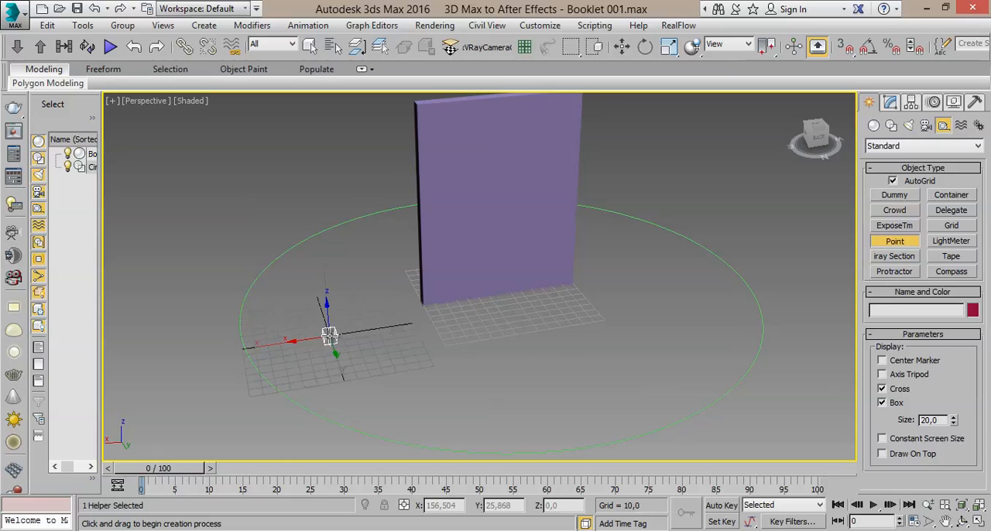
{"action": "left_click", "coordinate": [329, 335]}
{"action": "scroll", "coordinate": [465, 358], "scroll_direction": "up", "scroll_amount": 2}
{"action": "middle_click_drag", "start_coordinate": [480, 356], "coordinate": [726, 308]}
{"action": "scroll", "coordinate": [726, 308], "scroll_direction": "up", "scroll_amount": 3}
{"action": "scroll", "coordinate": [724, 309], "scroll_direction": "down", "scroll_amount": 3}
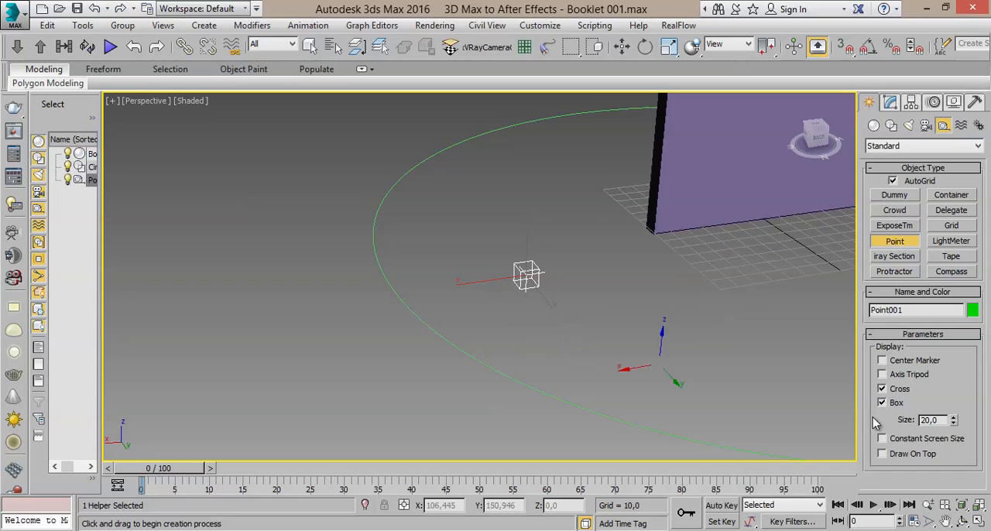
{"action": "middle_click_drag", "start_coordinate": [569, 306], "coordinate": [526, 321]}
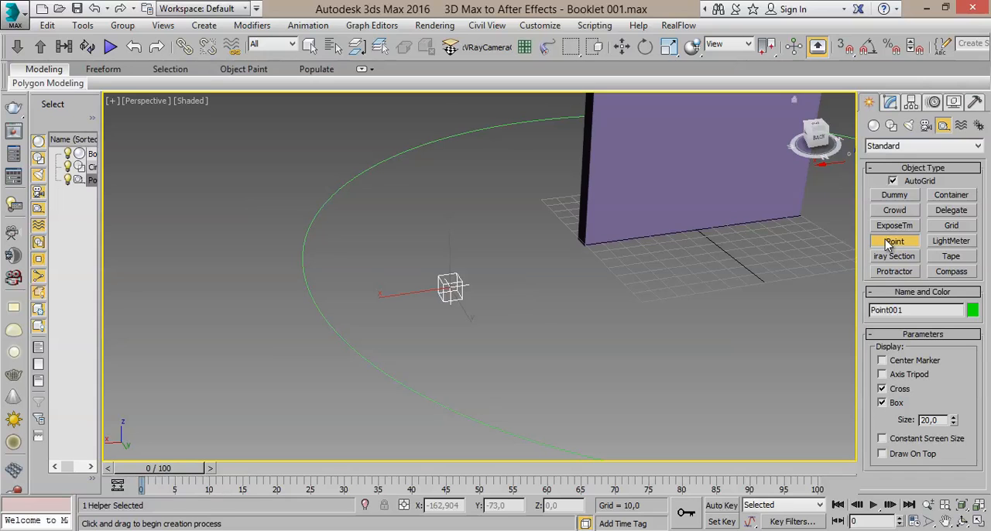
- Enlarge the point helper to a size of about 84.4 and turn on its axis tripod display
{"action": "left_click", "coordinate": [891, 103]}
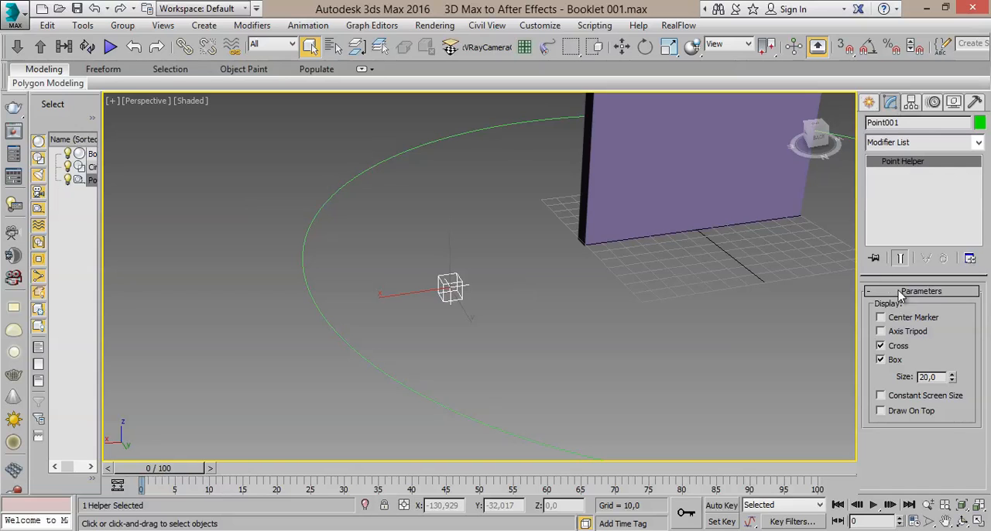
{"action": "left_click_drag", "start_coordinate": [953, 376], "coordinate": [26, 146]}
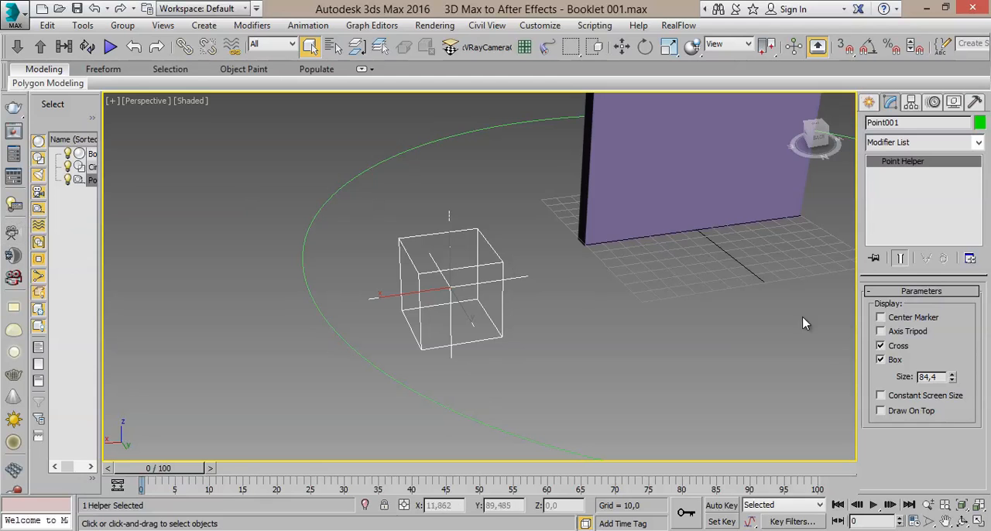
{"action": "left_click", "coordinate": [892, 335]}
{"action": "middle_click_drag", "start_coordinate": [700, 366], "coordinate": [446, 321], "text": "alt"}
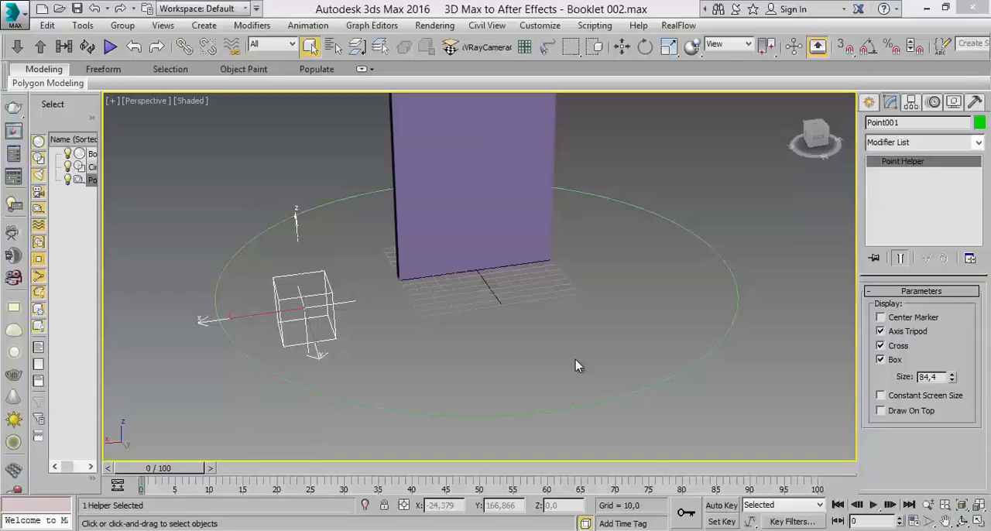
{"action": "middle_click_drag", "start_coordinate": [575, 359], "coordinate": [610, 443]}
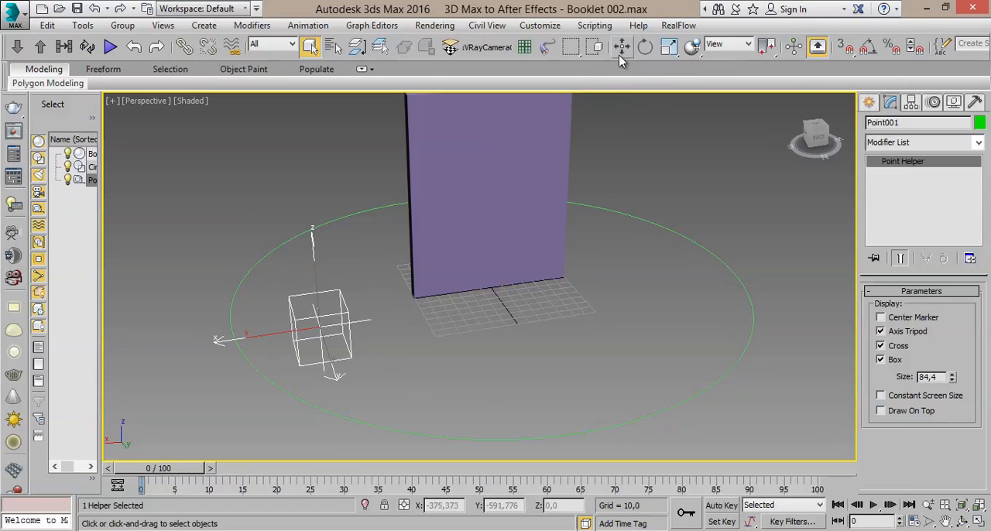
- Move the point helper to the world origin by setting its X and Y positions to 0
{"action": "middle_click_drag", "start_coordinate": [361, 325], "coordinate": [388, 281]}
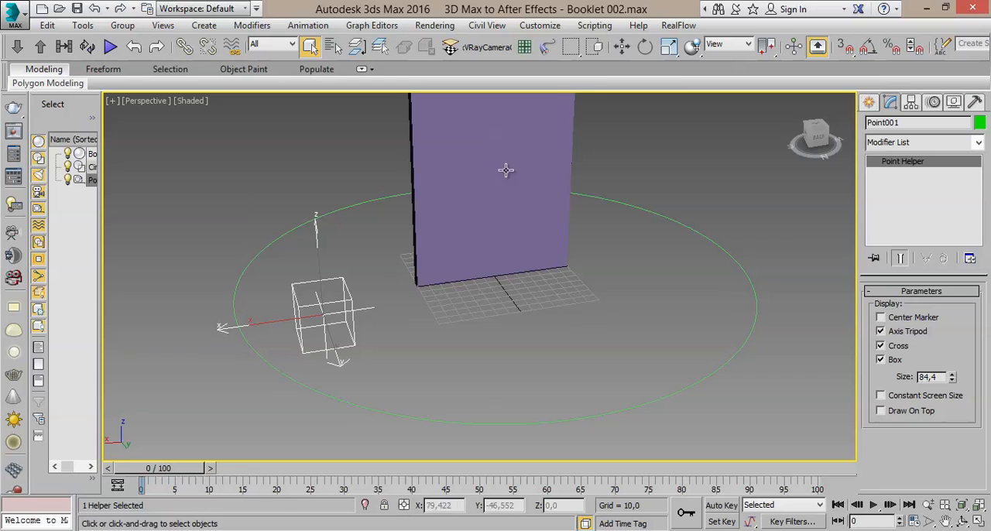
{"action": "left_click", "coordinate": [622, 48]}
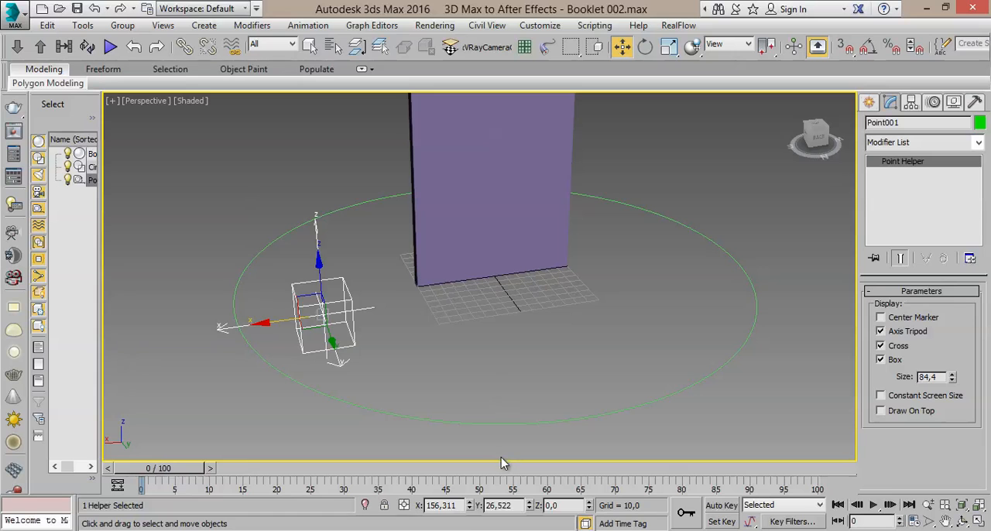
{"action": "right_click", "coordinate": [469, 505]}
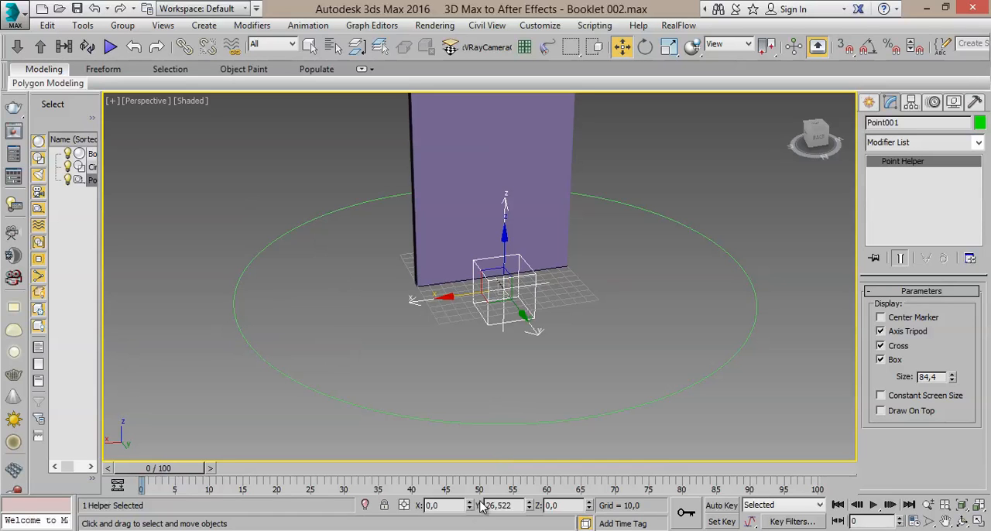
{"action": "right_click", "coordinate": [530, 505]}
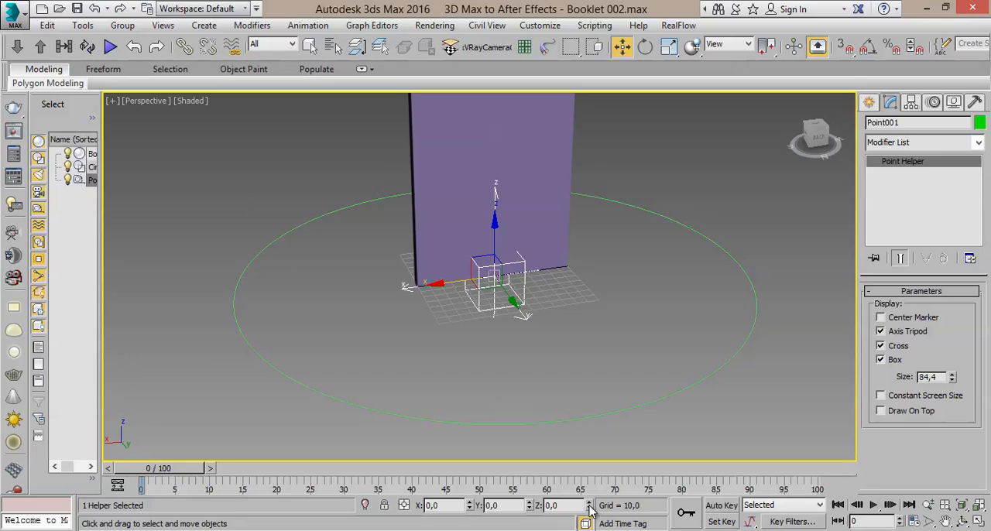
- Select the booklet box and set its X position to 0
{"action": "middle_click_drag", "start_coordinate": [602, 361], "coordinate": [588, 380]}
{"action": "left_click", "coordinate": [558, 266]}
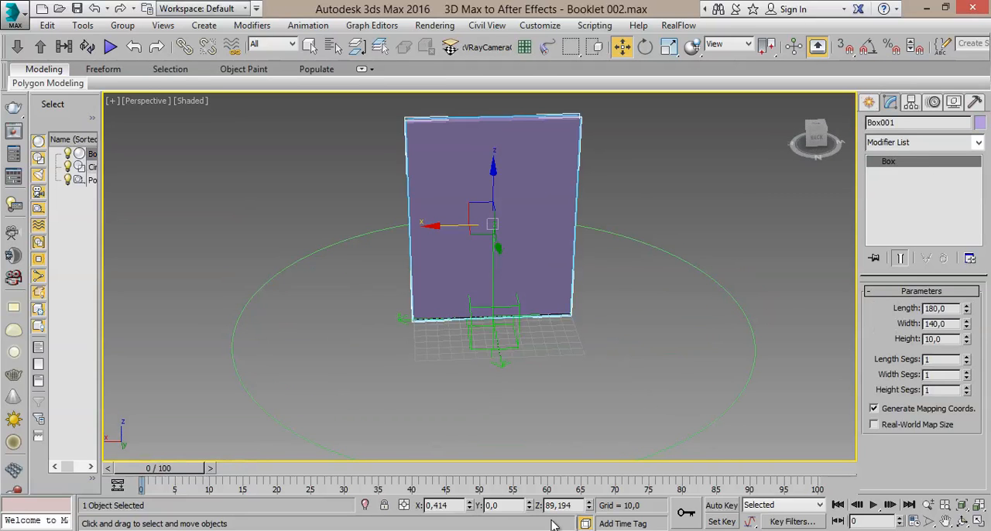
{"action": "middle_click_drag", "start_coordinate": [509, 375], "coordinate": [496, 465], "text": "alt"}
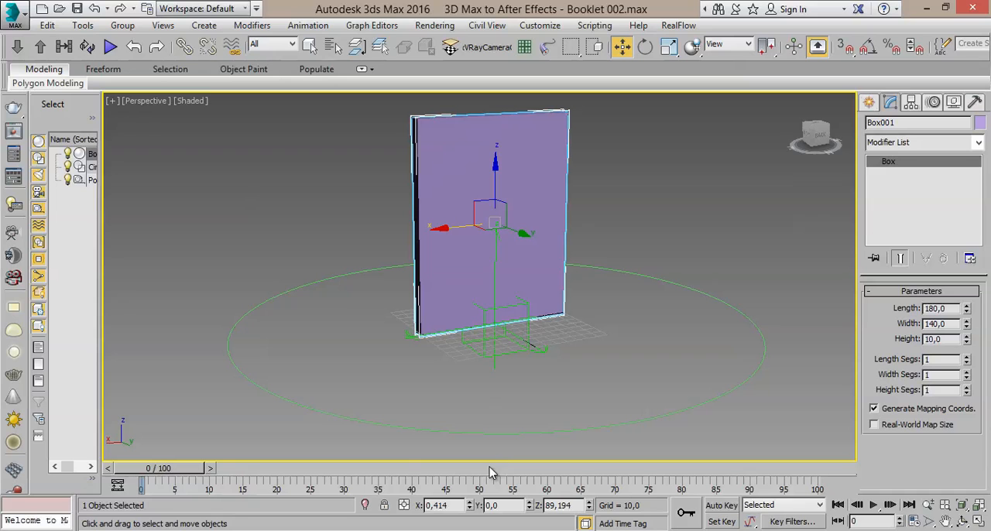
{"action": "right_click", "coordinate": [471, 505]}
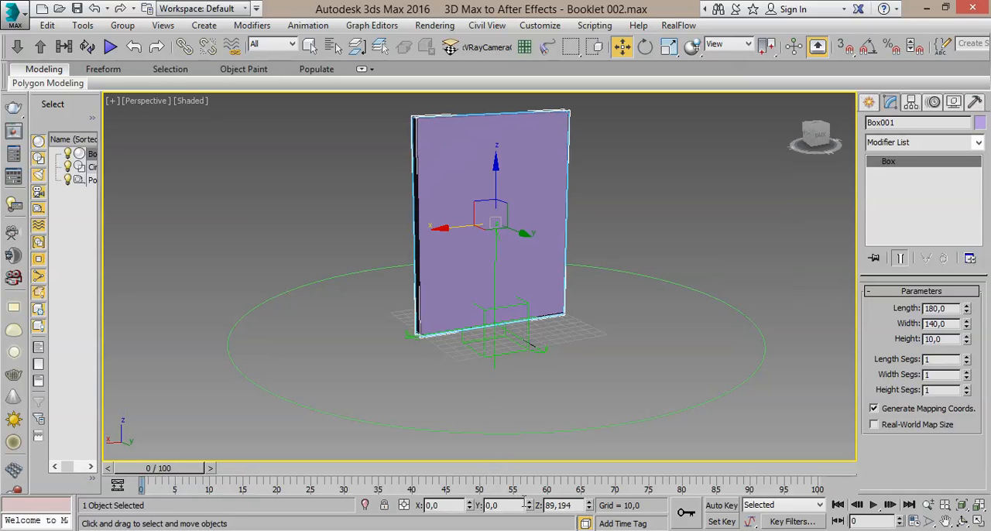
{"action": "scroll", "coordinate": [575, 411], "scroll_direction": "up", "scroll_amount": 3}
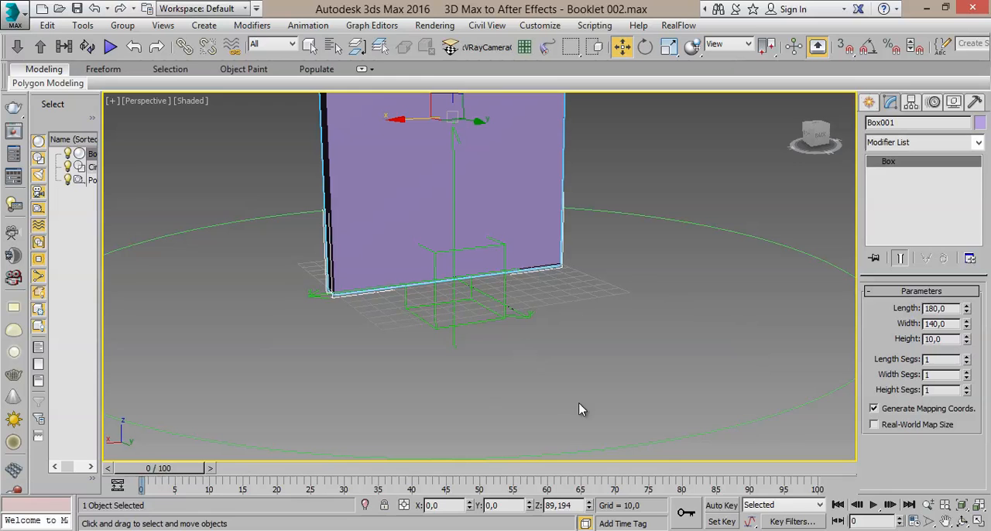
{"action": "middle_click_drag", "start_coordinate": [575, 348], "coordinate": [556, 391]}
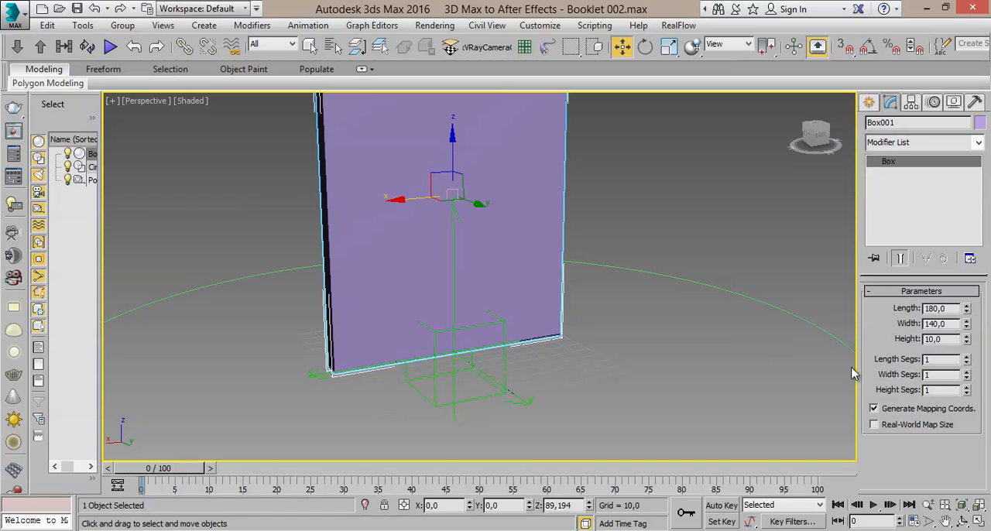
- Show all four viewports, zoom in on the box's base in the Front view, and set the box's Z position to 90
{"action": "left_click", "coordinate": [979, 521]}
{"action": "scroll", "coordinate": [668, 177], "scroll_direction": "up", "scroll_amount": 8}
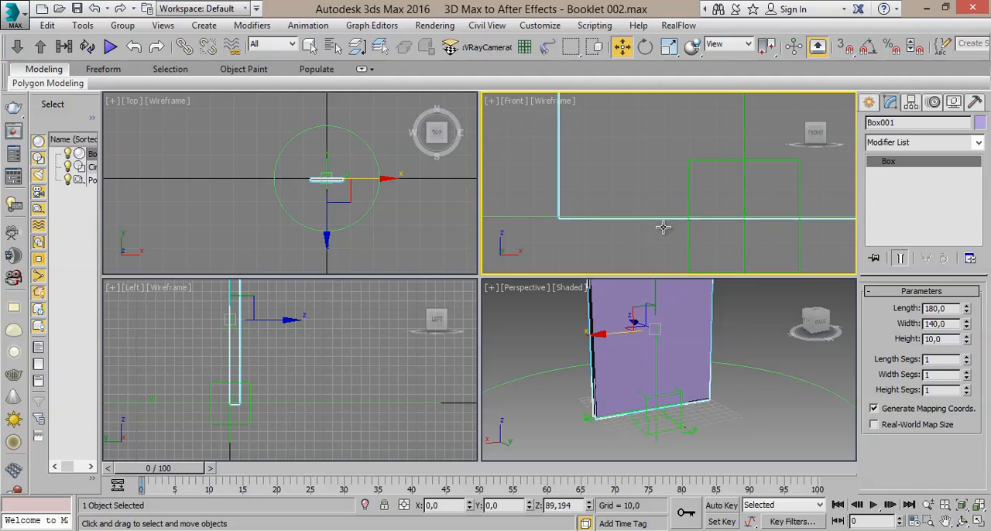
{"action": "mouse_move", "coordinate": [588, 505]}
{"action": "left_mouse_down"}
{"action": "mouse_move", "coordinate": [594, 364]}
{"action": "mouse_move", "coordinate": [589, 506]}
{"action": "left_mouse_up"}
{"action": "type", "text": "90,0"}
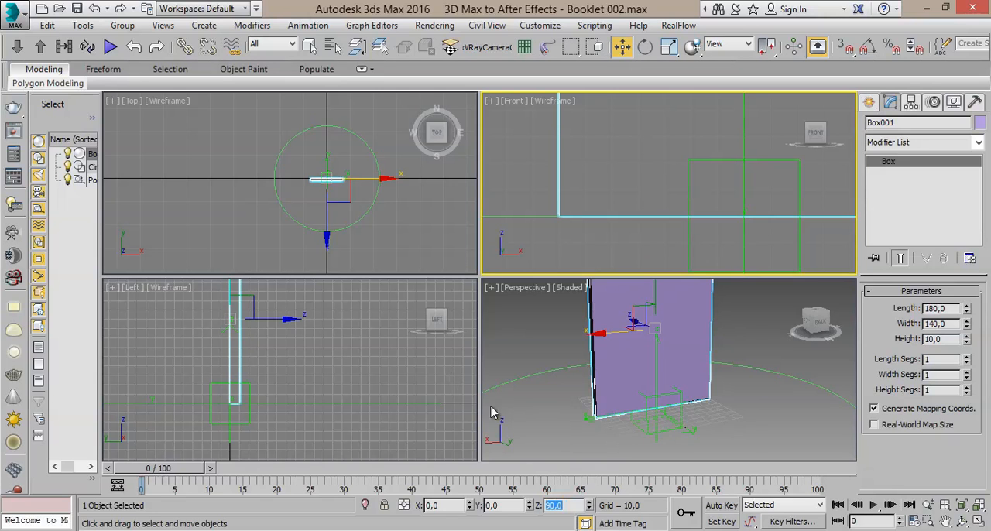
- Examine how the box, circle and point helper line up in the Perspective view, selecting the box and the helper in turn
{"action": "left_click", "coordinate": [650, 379]}
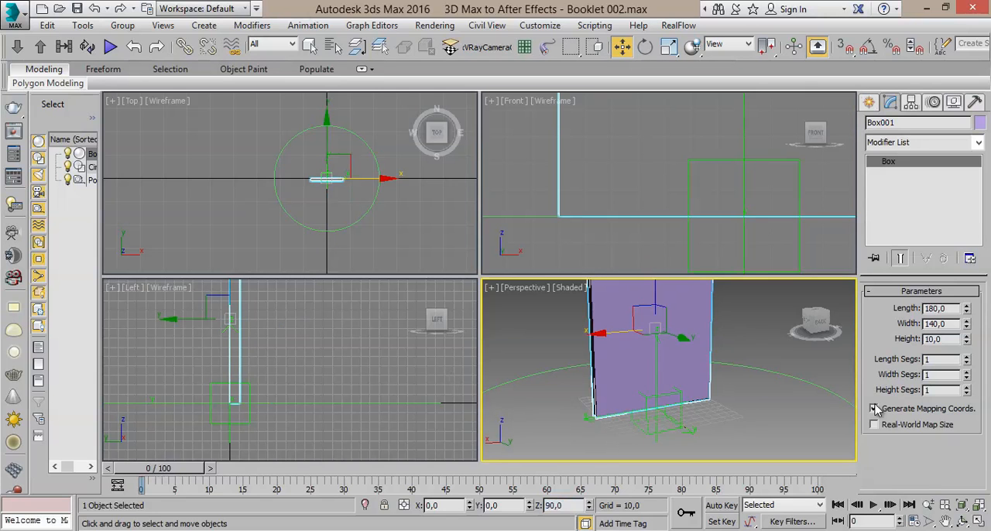
{"action": "left_click", "coordinate": [977, 520]}
{"action": "left_click", "coordinate": [979, 522]}
{"action": "right_click", "coordinate": [715, 403]}
{"action": "scroll", "coordinate": [722, 403], "scroll_direction": "down", "scroll_amount": 5}
{"action": "scroll", "coordinate": [722, 403], "scroll_direction": "up", "scroll_amount": 2}
{"action": "mouse_move", "coordinate": [722, 402]}
{"action": "middle_mouse_down"}
{"action": "mouse_move", "coordinate": [684, 403]}
{"action": "mouse_move", "coordinate": [709, 397]}
{"action": "middle_mouse_up"}
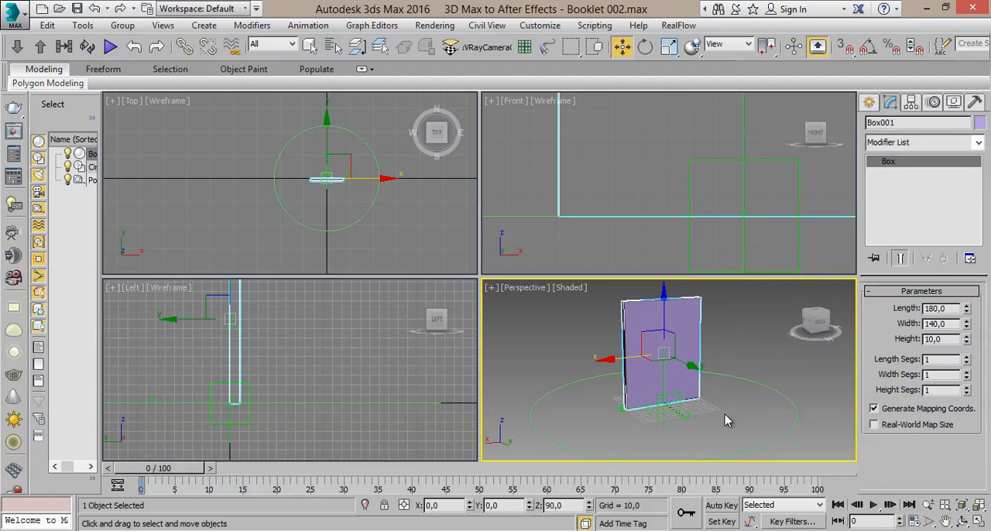
{"action": "left_click", "coordinate": [725, 419]}
{"action": "left_click", "coordinate": [314, 47]}
{"action": "left_click", "coordinate": [665, 324]}
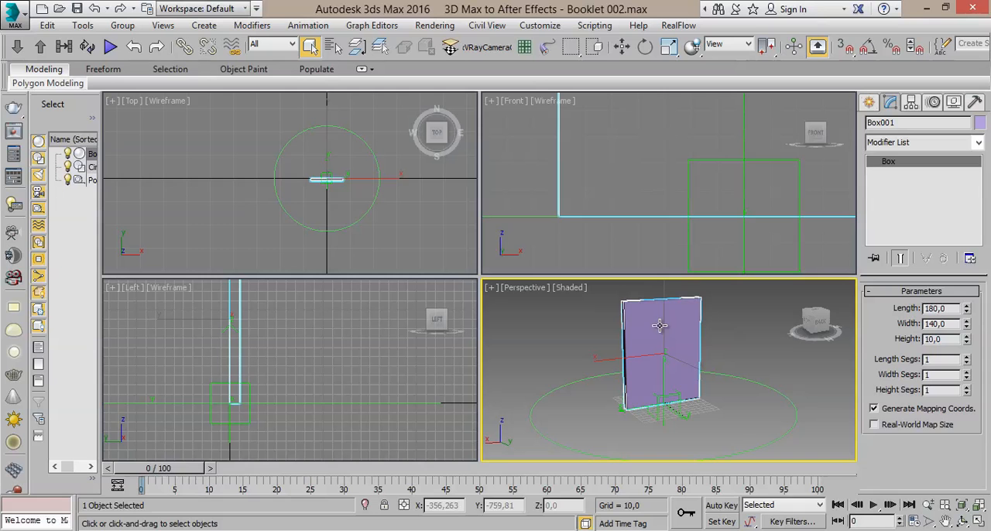
{"action": "left_click", "coordinate": [668, 409]}
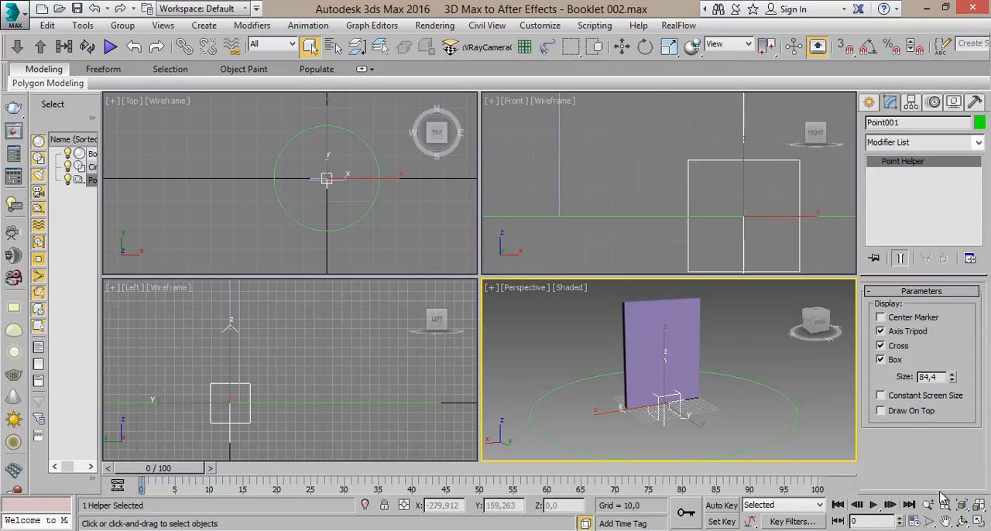
- Maximize the Perspective viewport and select the booklet box
{"action": "left_click", "coordinate": [981, 524]}
{"action": "middle_click_drag", "start_coordinate": [493, 259], "coordinate": [502, 336]}
{"action": "scroll", "coordinate": [502, 335], "scroll_direction": "up", "scroll_amount": 3}
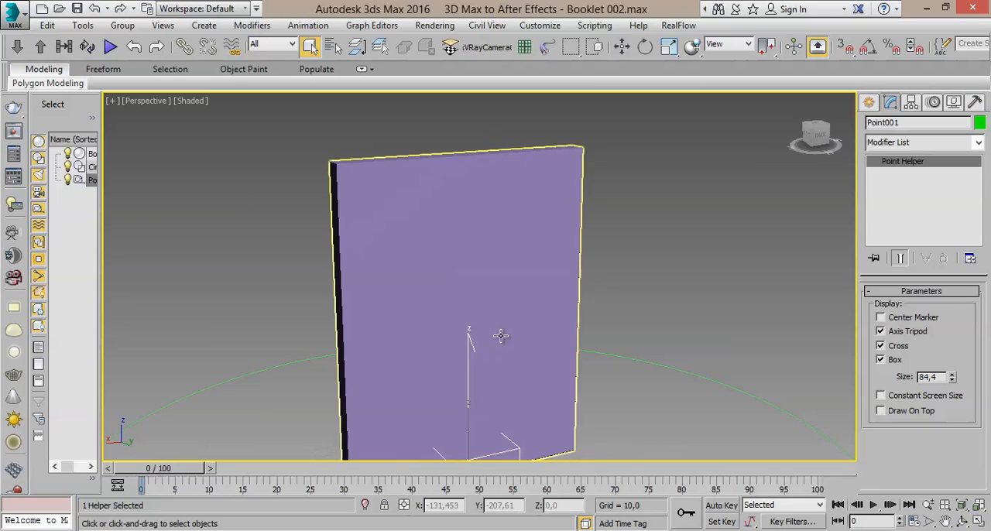
{"action": "scroll", "coordinate": [506, 318], "scroll_direction": "down", "scroll_amount": 3}
{"action": "middle_click_drag", "start_coordinate": [492, 288], "coordinate": [514, 265], "text": "alt"}
{"action": "left_click", "coordinate": [504, 250]}
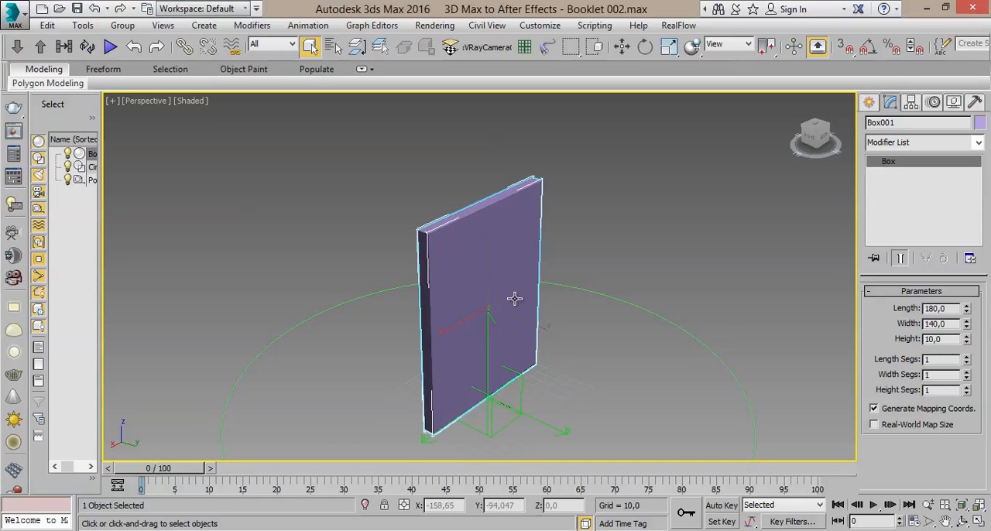
- Examine the booklet box's faces, thickness and top edge from several angles in the Perspective view
{"action": "scroll", "coordinate": [516, 292], "scroll_direction": "up", "scroll_amount": 5}
{"action": "scroll", "coordinate": [537, 337], "scroll_direction": "down", "scroll_amount": 2}
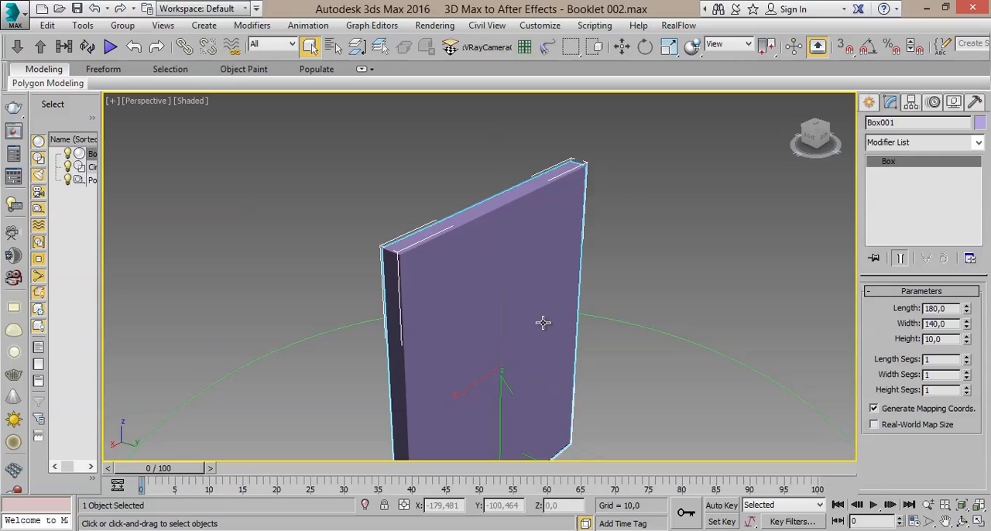
{"action": "middle_click_drag", "start_coordinate": [518, 306], "coordinate": [349, 302], "text": "alt"}
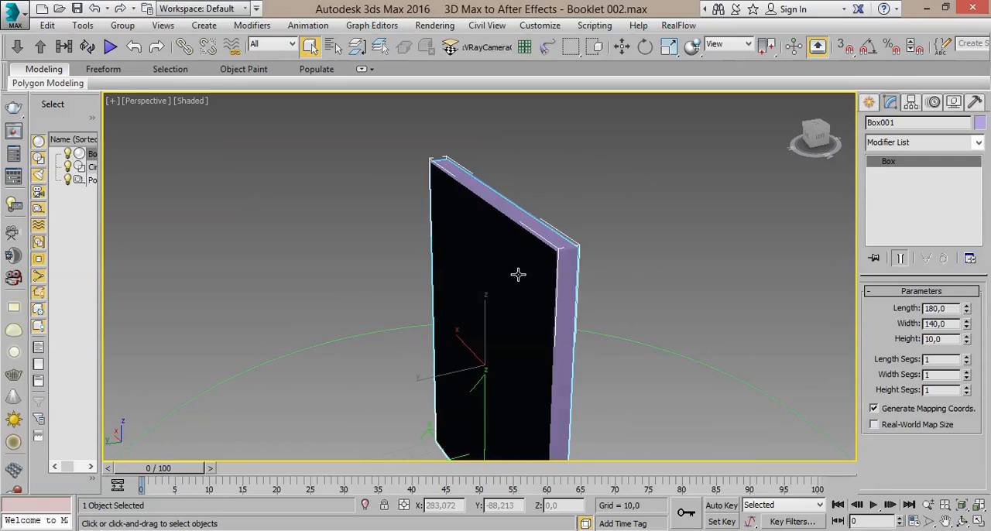
{"action": "middle_click_drag", "start_coordinate": [523, 288], "coordinate": [491, 242], "text": "alt"}
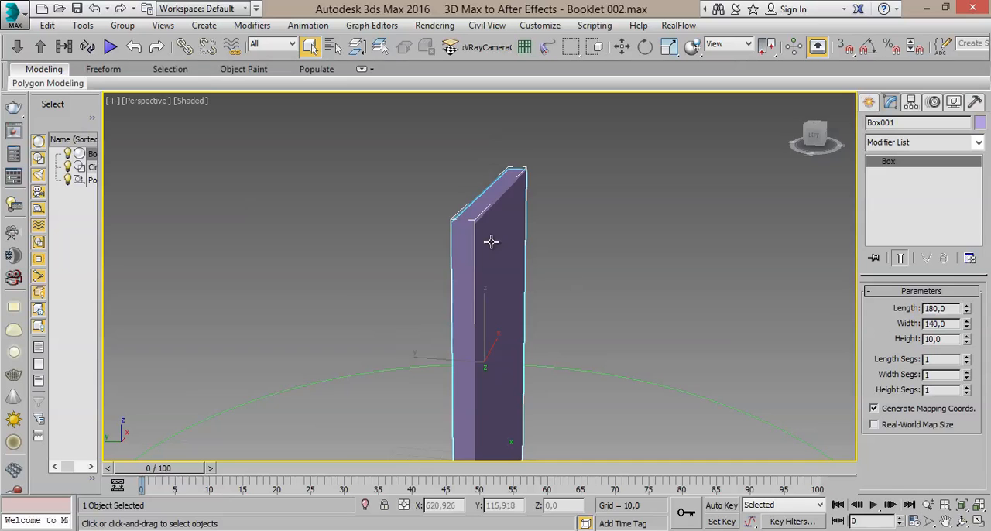
{"action": "middle_click_drag", "start_coordinate": [447, 272], "coordinate": [679, 270], "text": "alt"}
{"action": "left_click", "coordinate": [646, 276]}
{"action": "left_click", "coordinate": [568, 281]}
{"action": "middle_click_drag", "start_coordinate": [596, 260], "coordinate": [587, 221], "text": "alt"}
{"action": "middle_click_drag", "start_coordinate": [582, 264], "coordinate": [558, 234]}
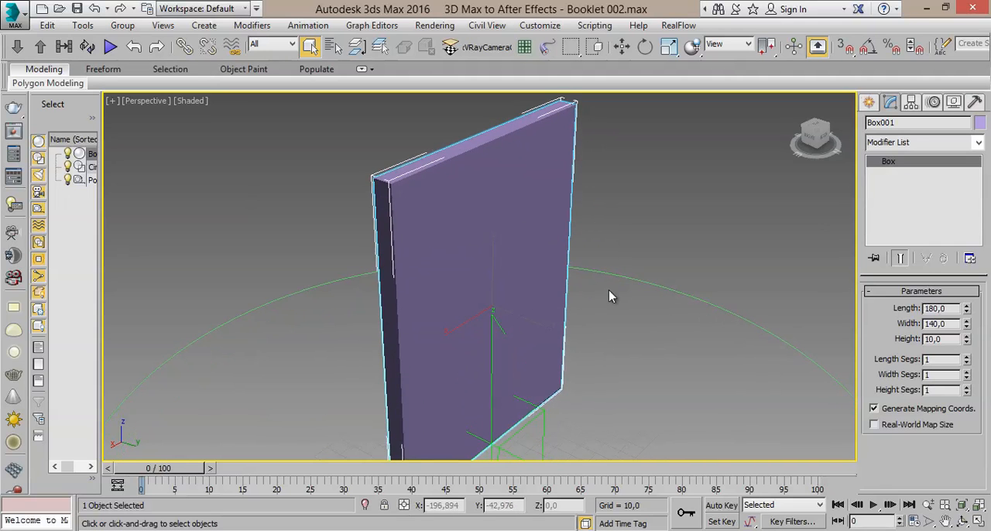
- Clone the booklet box as a copy named Front Cover
{"action": "left_click", "coordinate": [47, 24]}
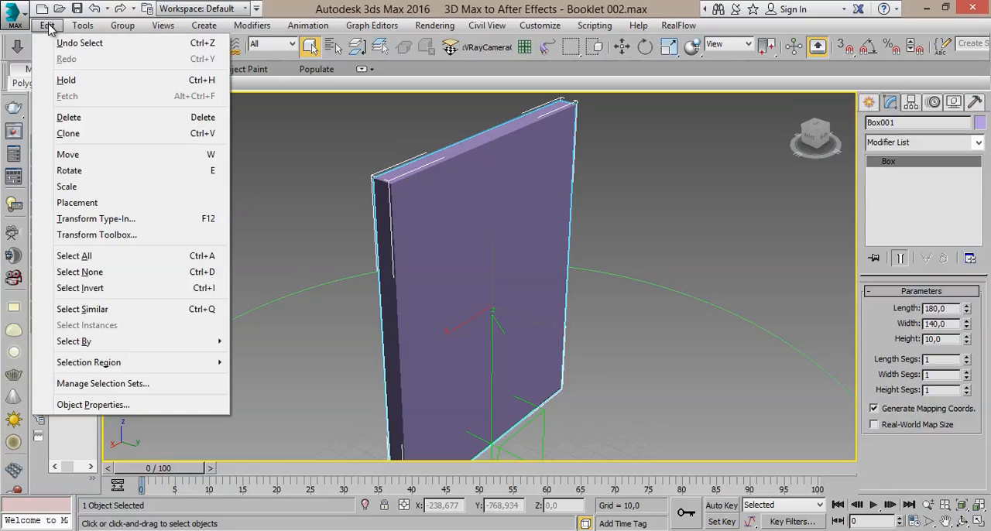
{"action": "left_click", "coordinate": [77, 134]}
{"action": "left_click", "coordinate": [458, 237]}
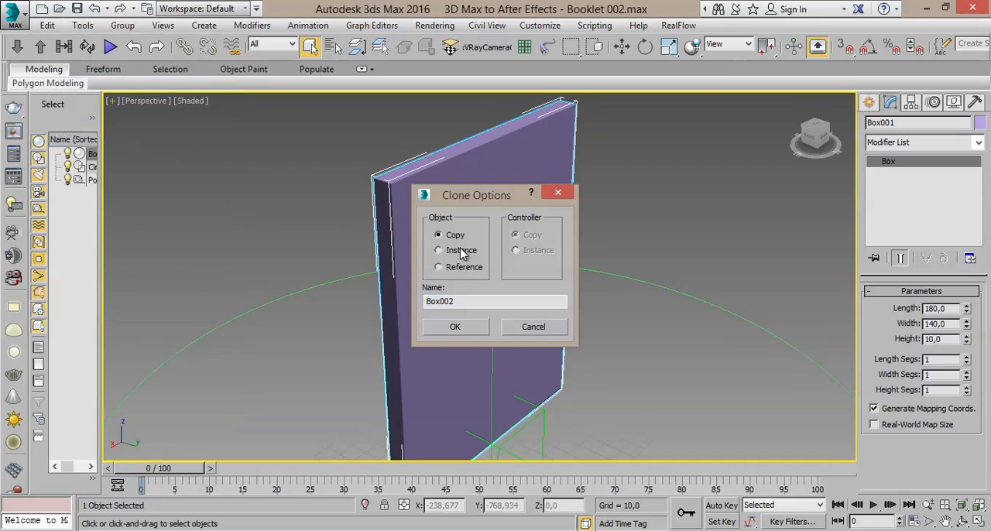
{"action": "double_click", "coordinate": [461, 306]}
{"action": "type", "text": "Fr"}
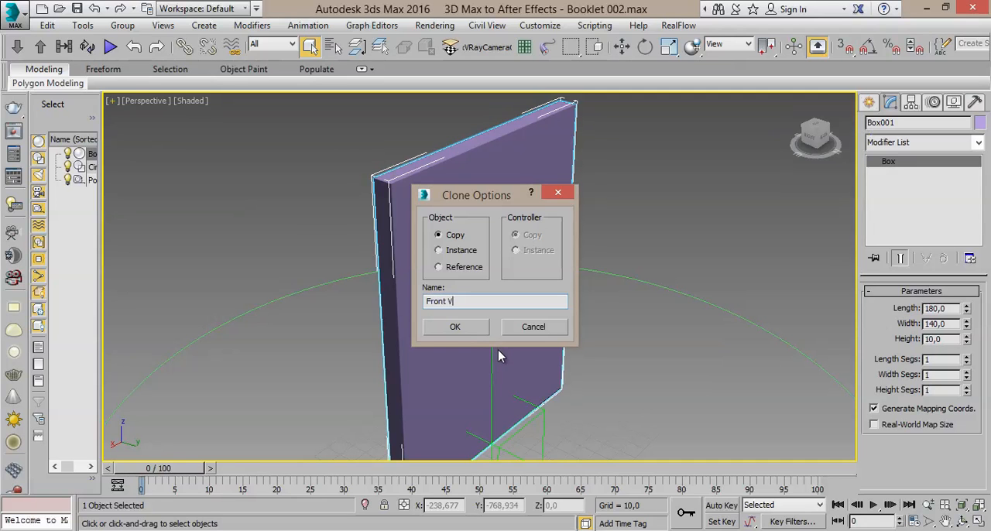
{"action": "type", "text": "ont Cover"}
{"action": "left_click", "coordinate": [453, 327]}
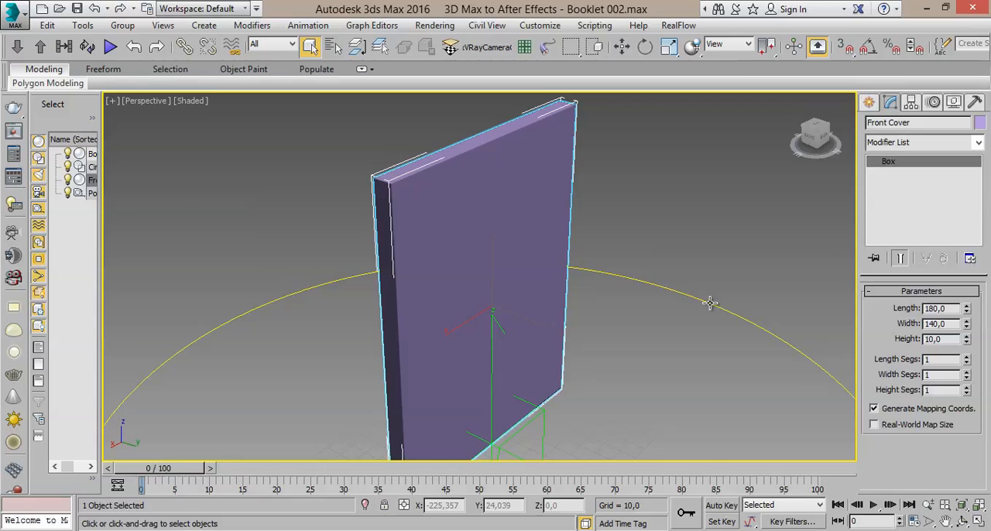
- Set the Front Cover box's height to 0
{"action": "middle_click_drag", "start_coordinate": [504, 302], "coordinate": [473, 297]}
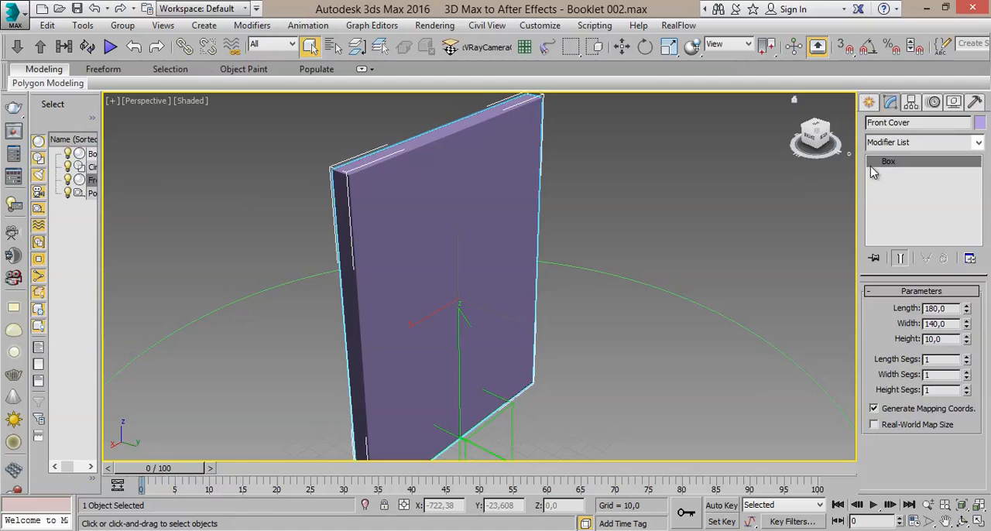
{"action": "middle_click_drag", "start_coordinate": [752, 260], "coordinate": [623, 247], "text": "alt"}
{"action": "mouse_move", "coordinate": [538, 209]}
{"action": "middle_mouse_down", "text": "alt"}
{"action": "mouse_move", "coordinate": [597, 185]}
{"action": "mouse_move", "coordinate": [609, 206]}
{"action": "mouse_move", "coordinate": [650, 222]}
{"action": "mouse_move", "coordinate": [529, 223]}
{"action": "middle_mouse_up", "text": "alt"}
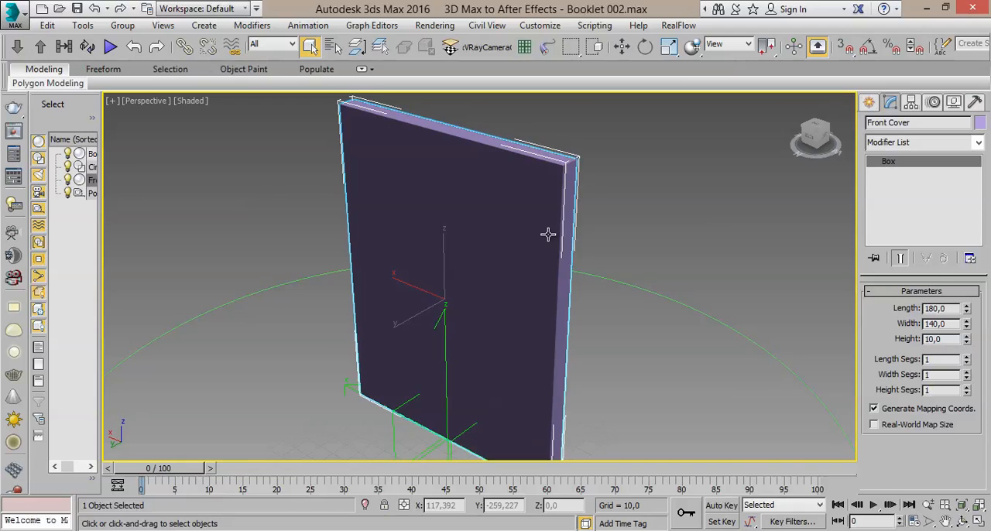
{"action": "middle_click_drag", "start_coordinate": [548, 234], "coordinate": [536, 224]}
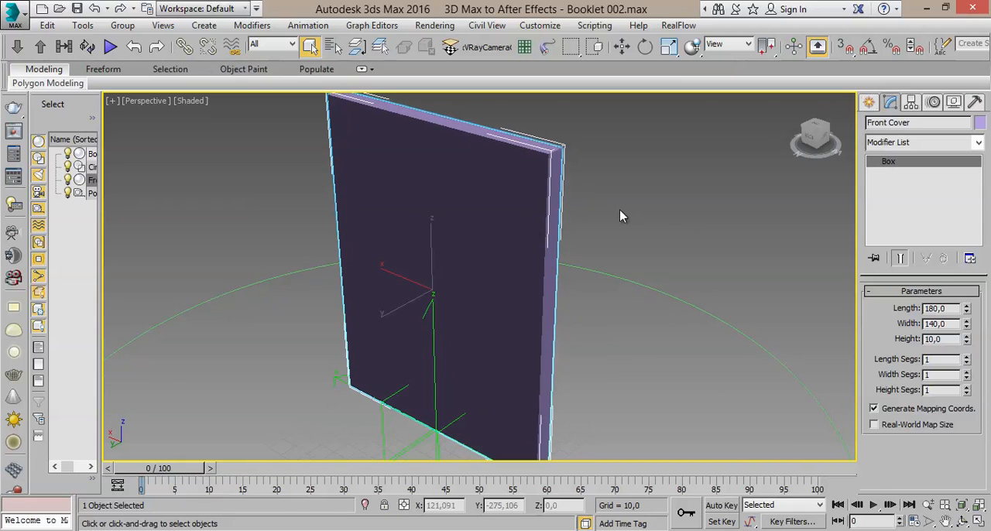
{"action": "right_click", "coordinate": [966, 342]}
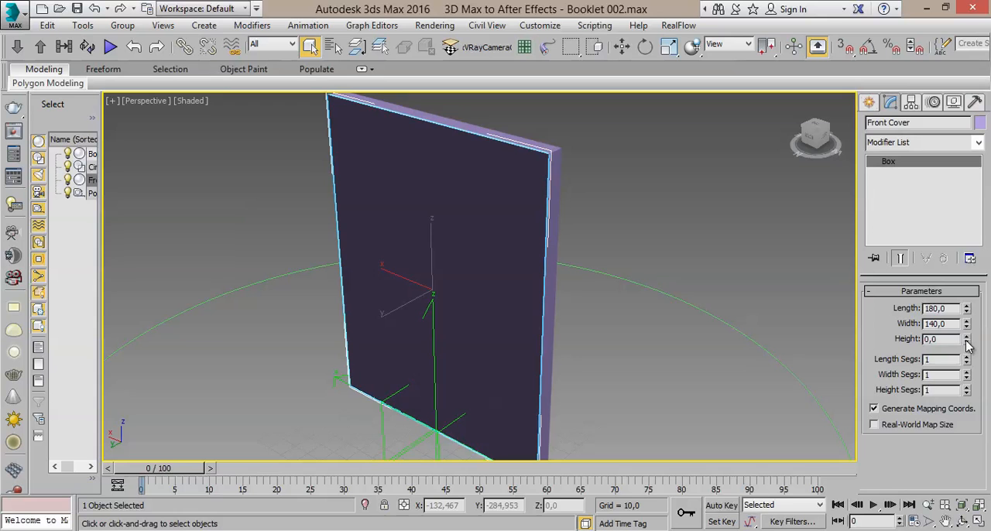
- Try teal and orange as the Front Cover's object color
{"action": "middle_click_drag", "start_coordinate": [593, 331], "coordinate": [623, 319], "text": "alt"}
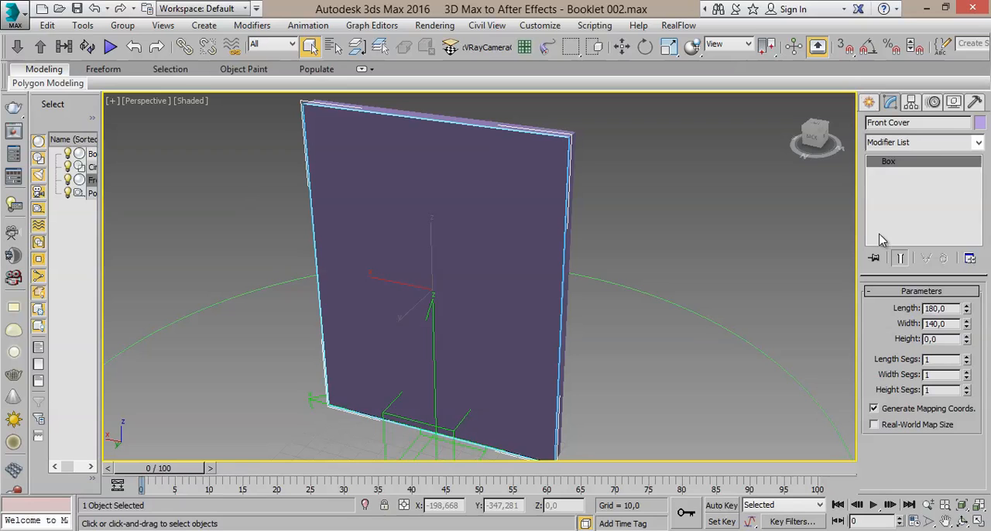
{"action": "left_click", "coordinate": [980, 123]}
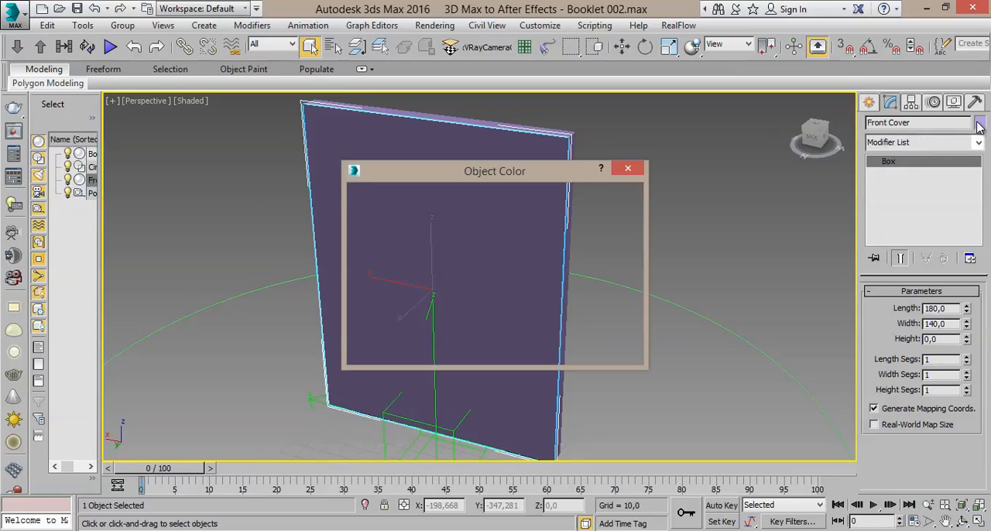
{"action": "left_click", "coordinate": [502, 249]}
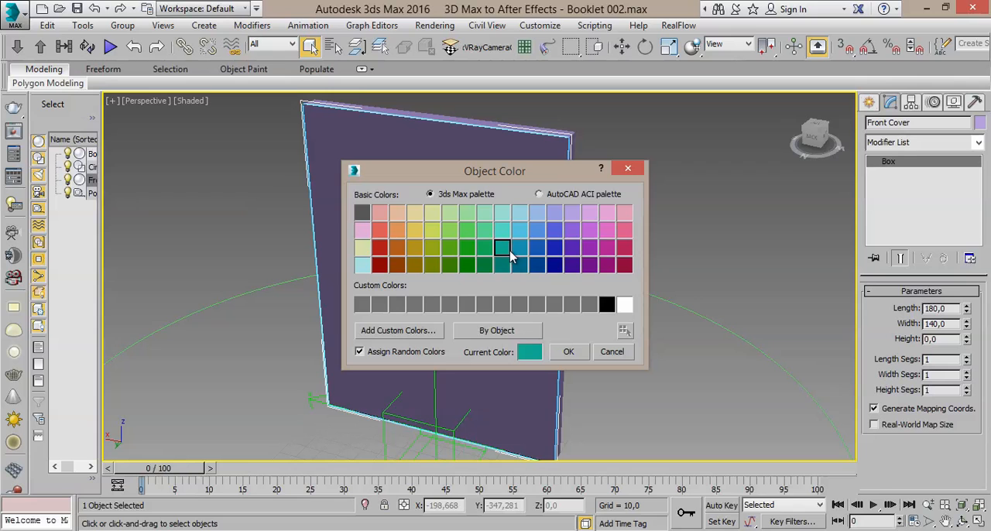
{"action": "left_click", "coordinate": [566, 352]}
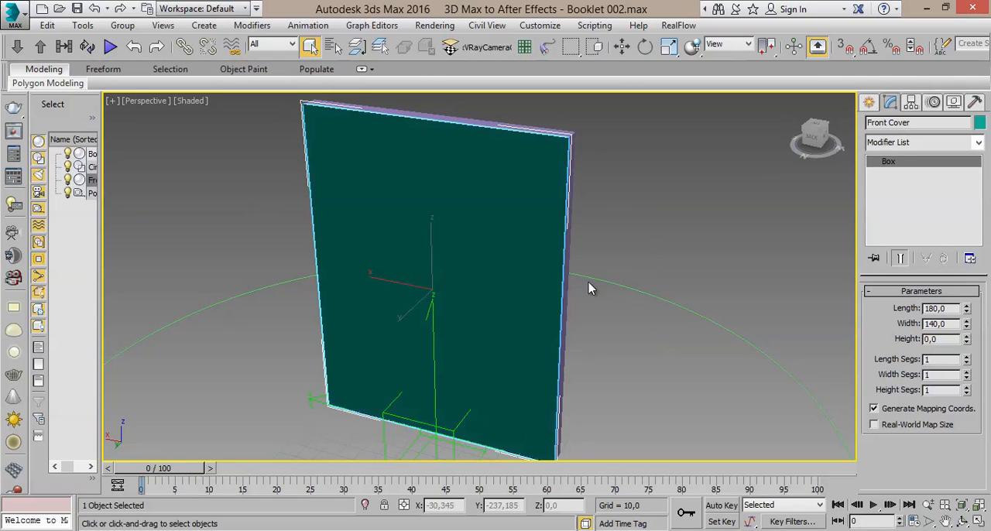
{"action": "left_click", "coordinate": [981, 124]}
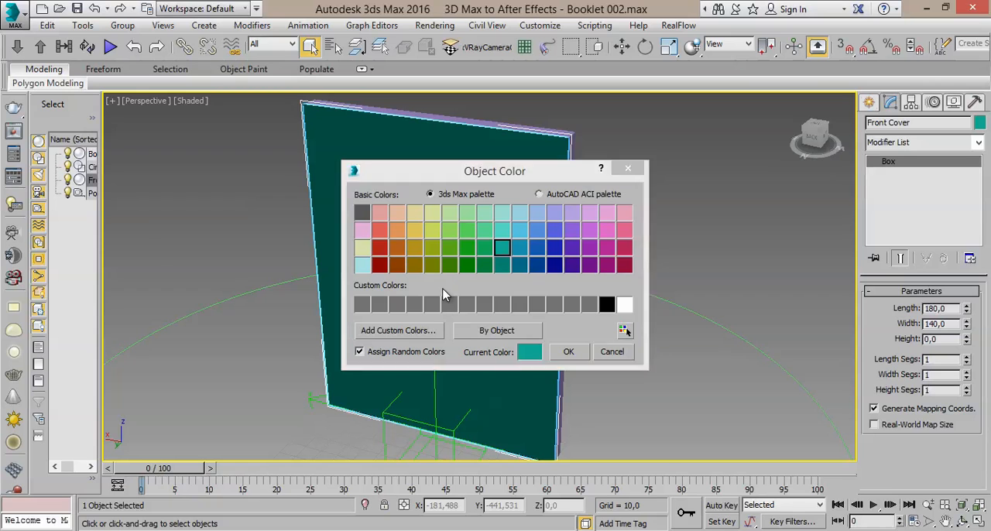
{"action": "left_click", "coordinate": [398, 231]}
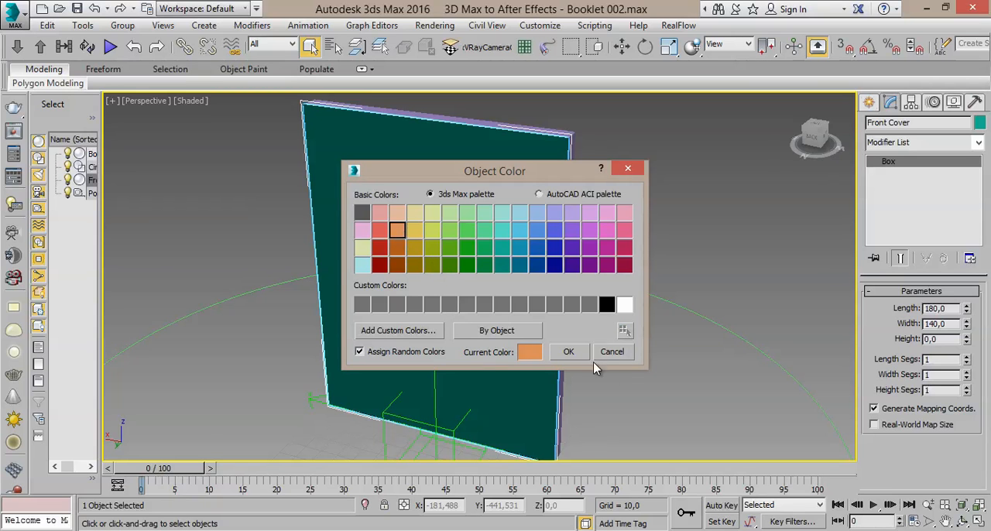
{"action": "left_click", "coordinate": [573, 352]}
{"action": "key", "text": "z"}
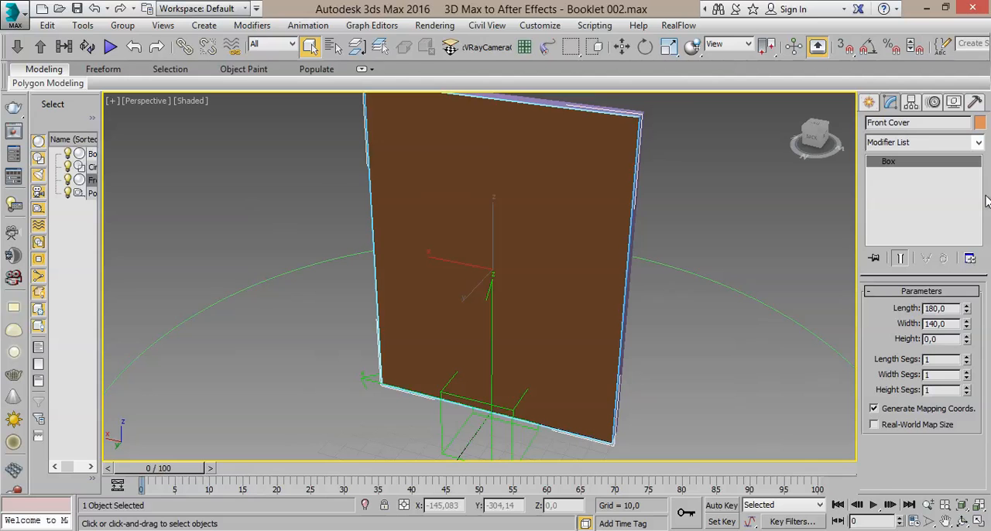
- Set the Front Cover's object color to the medium yellow of the 3ds Max palette
{"action": "middle_click_drag", "start_coordinate": [524, 333], "coordinate": [633, 331], "text": "alt"}
{"action": "scroll", "coordinate": [606, 302], "scroll_direction": "up", "scroll_amount": 3}
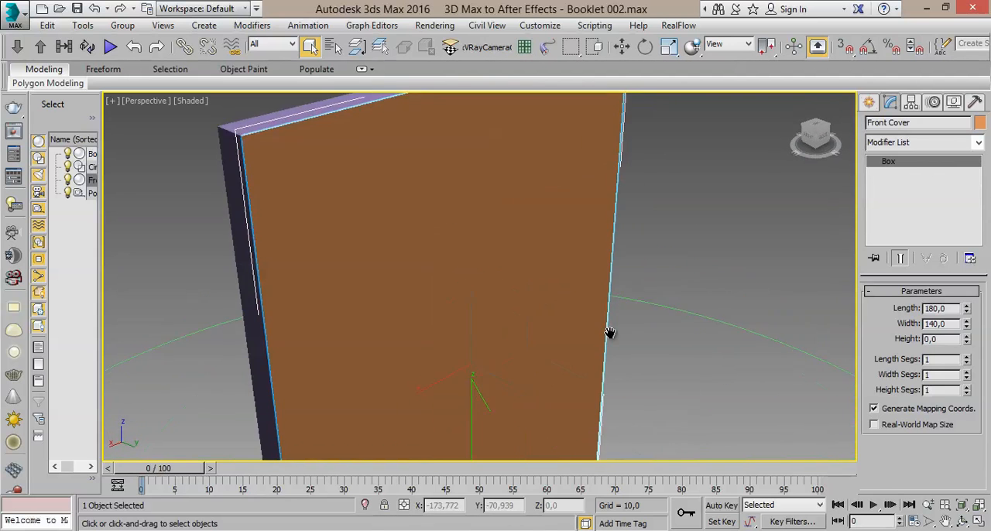
{"action": "left_click", "coordinate": [979, 124]}
{"action": "left_click", "coordinate": [416, 231]}
{"action": "left_click", "coordinate": [569, 351]}
{"action": "middle_click_drag", "start_coordinate": [537, 343], "coordinate": [459, 388], "text": "alt"}
{"action": "middle_click_drag", "start_coordinate": [555, 316], "coordinate": [583, 286], "text": "alt"}
{"action": "scroll", "coordinate": [571, 326], "scroll_direction": "down", "scroll_amount": 3}
{"action": "mouse_move", "coordinate": [780, 124]}
{"action": "left_mouse_down"}
{"action": "mouse_move", "coordinate": [699, 144]}
{"action": "mouse_move", "coordinate": [688, 126]}
{"action": "mouse_move", "coordinate": [739, 101]}
{"action": "mouse_move", "coordinate": [134, 127]}
{"action": "mouse_move", "coordinate": [805, 131]}
{"action": "mouse_move", "coordinate": [746, 137]}
{"action": "mouse_move", "coordinate": [741, 110]}
{"action": "mouse_move", "coordinate": [776, 141]}
{"action": "left_mouse_up"}
{"action": "middle_click_drag", "start_coordinate": [730, 256], "coordinate": [714, 230]}
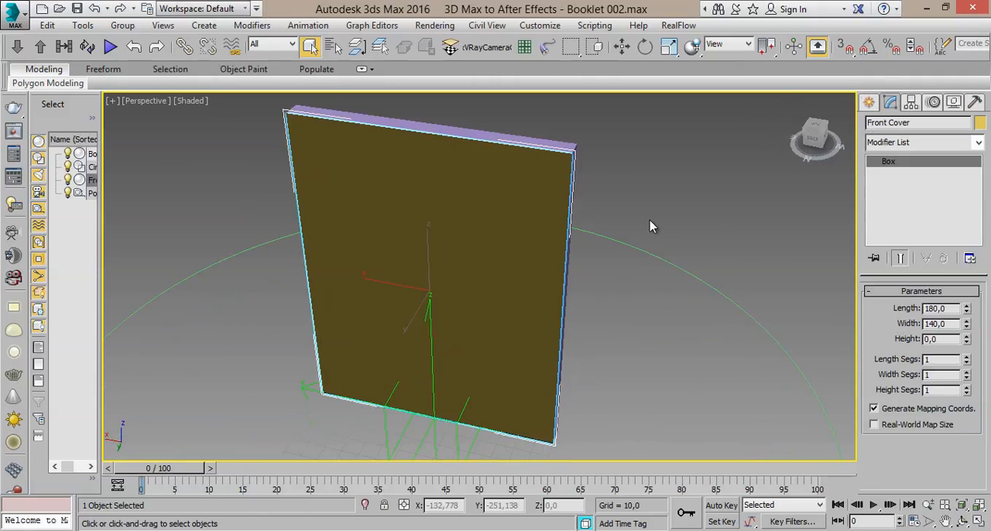
- Rename the 10-unit-thick booklet box as Book and clear the selection
{"action": "left_click", "coordinate": [521, 141]}
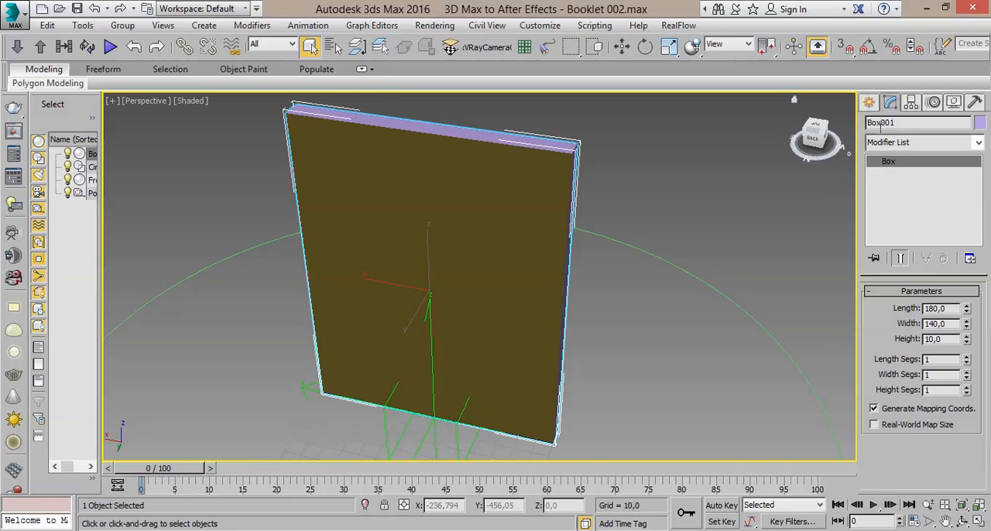
{"action": "middle_click_drag", "start_coordinate": [676, 230], "coordinate": [671, 208], "text": "alt"}
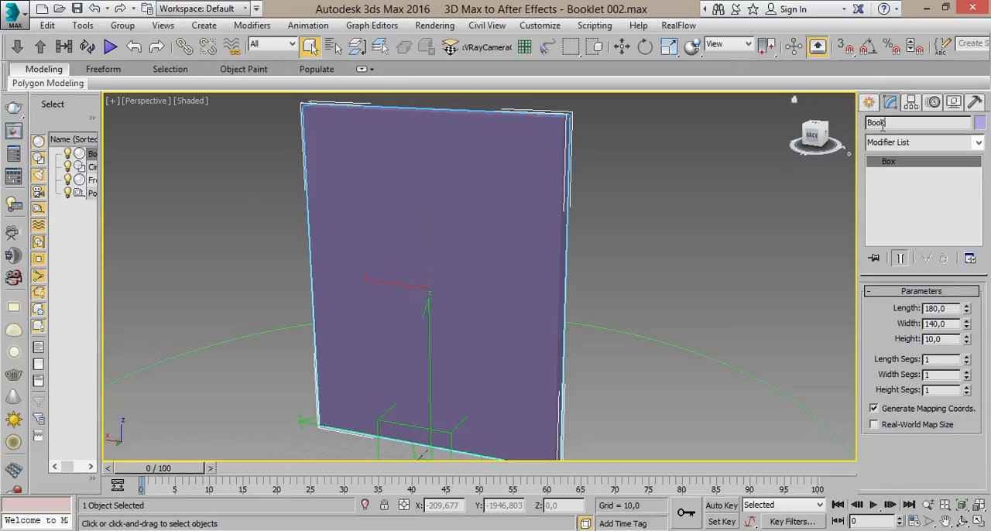
{"action": "left_click", "coordinate": [585, 256]}
- Select the Front Cover by name from the scene's object list
{"action": "mouse_move", "coordinate": [597, 236]}
{"action": "middle_mouse_down", "text": "alt"}
{"action": "mouse_move", "coordinate": [566, 246]}
{"action": "mouse_move", "coordinate": [442, 235]}
{"action": "mouse_move", "coordinate": [470, 213]}
{"action": "mouse_move", "coordinate": [576, 252]}
{"action": "mouse_move", "coordinate": [604, 243]}
{"action": "middle_mouse_up", "text": "alt"}
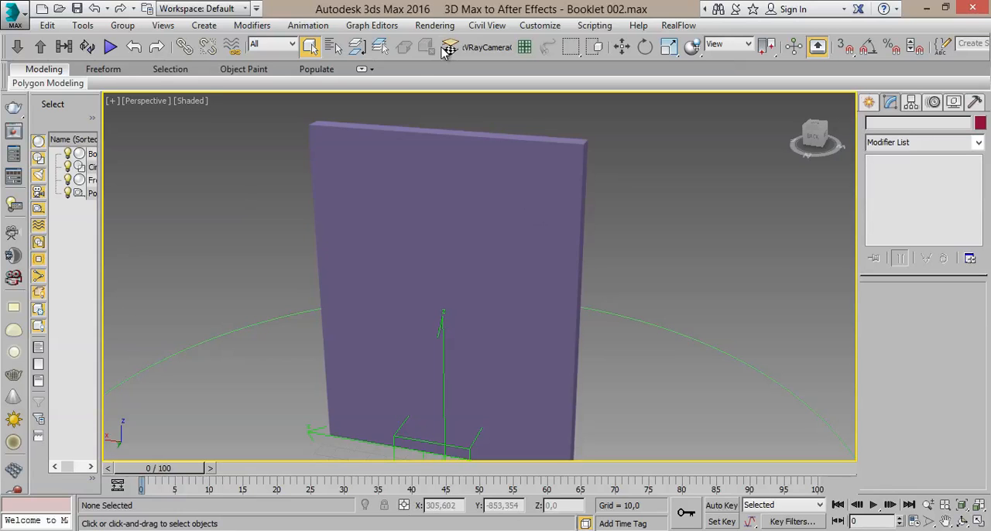
{"action": "left_click", "coordinate": [334, 48]}
{"action": "left_click_drag", "start_coordinate": [163, 9], "coordinate": [413, 90]}
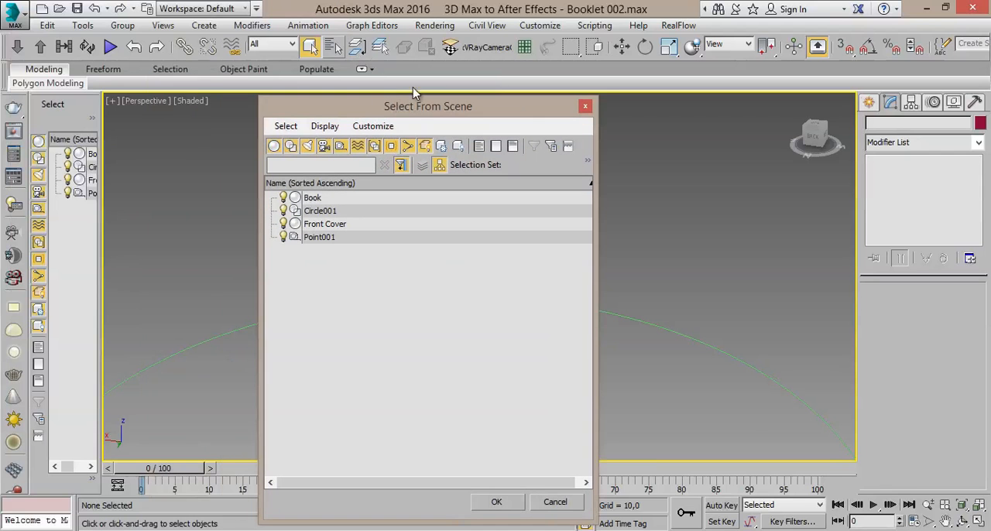
{"action": "double_click", "coordinate": [325, 225]}
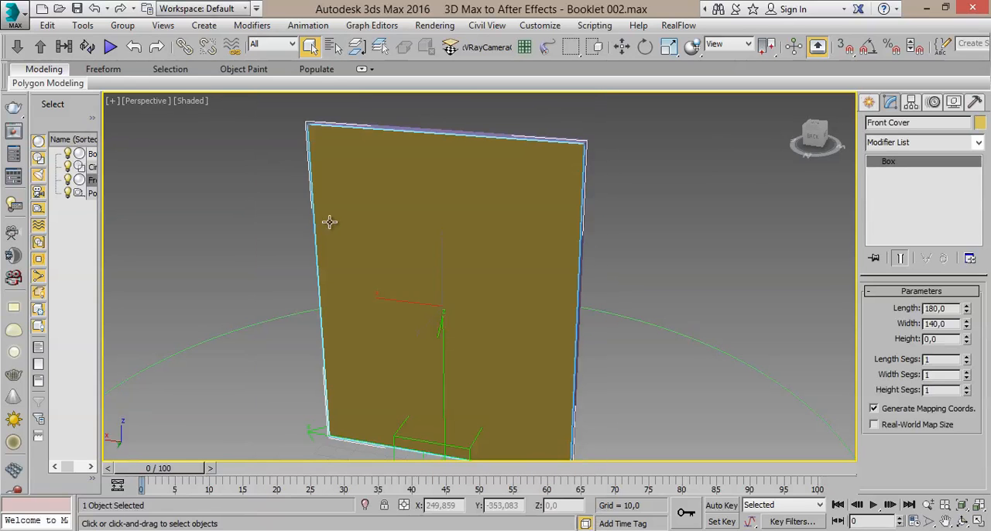
- Move the Front Cover in the Left view to just outside the Book's face, at about Y 0.43
{"action": "left_click", "coordinate": [622, 47]}
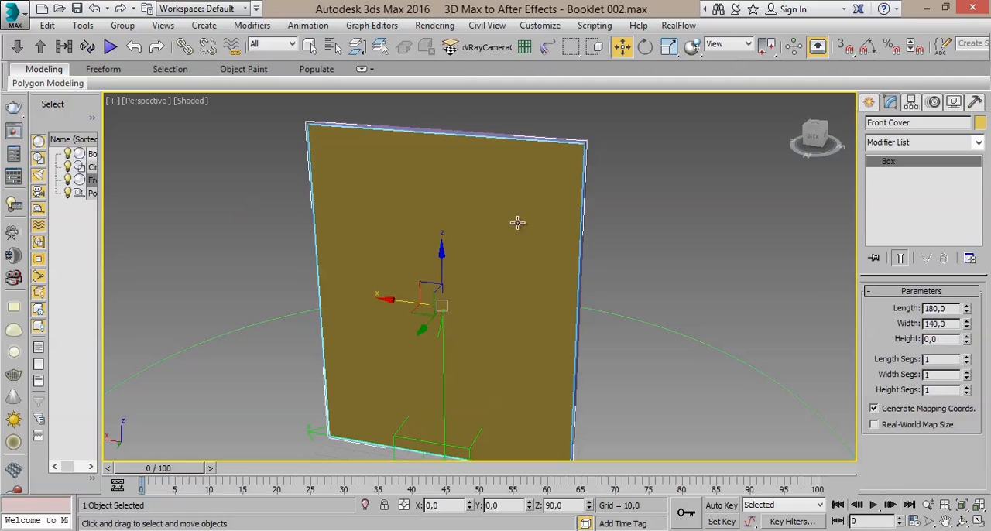
{"action": "left_click", "coordinate": [979, 522]}
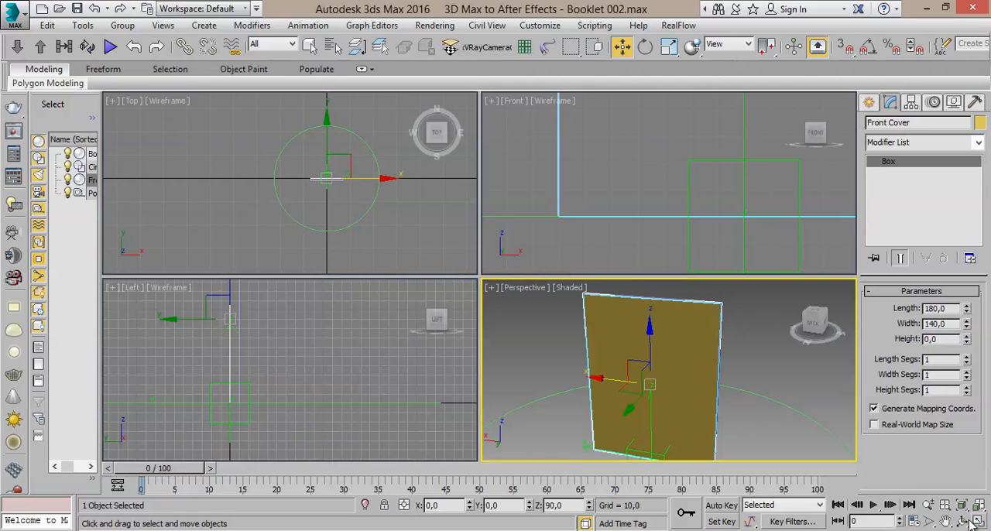
{"action": "middle_click", "coordinate": [342, 347]}
{"action": "scroll", "coordinate": [345, 353], "scroll_direction": "up", "scroll_amount": 5}
{"action": "middle_click_drag", "start_coordinate": [290, 369], "coordinate": [324, 401]}
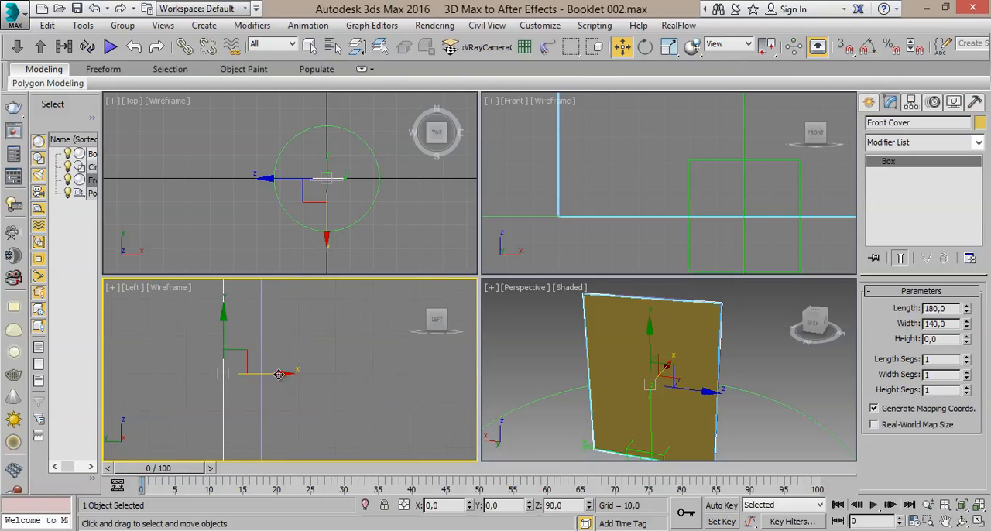
{"action": "middle_click_drag", "start_coordinate": [291, 339], "coordinate": [303, 365]}
{"action": "left_click_drag", "start_coordinate": [339, 430], "coordinate": [324, 403]}
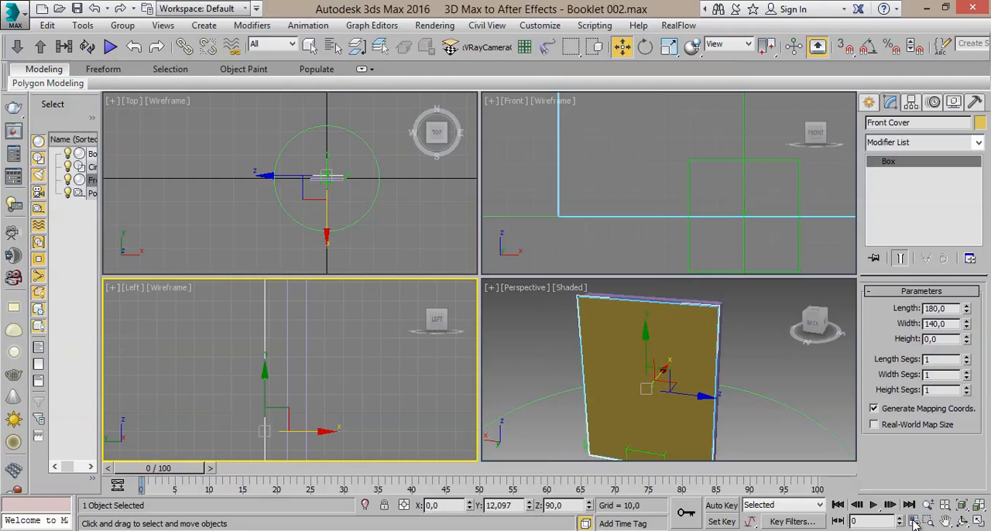
{"action": "left_click", "coordinate": [976, 522]}
{"action": "scroll", "coordinate": [558, 321], "scroll_direction": "up", "scroll_amount": 2}
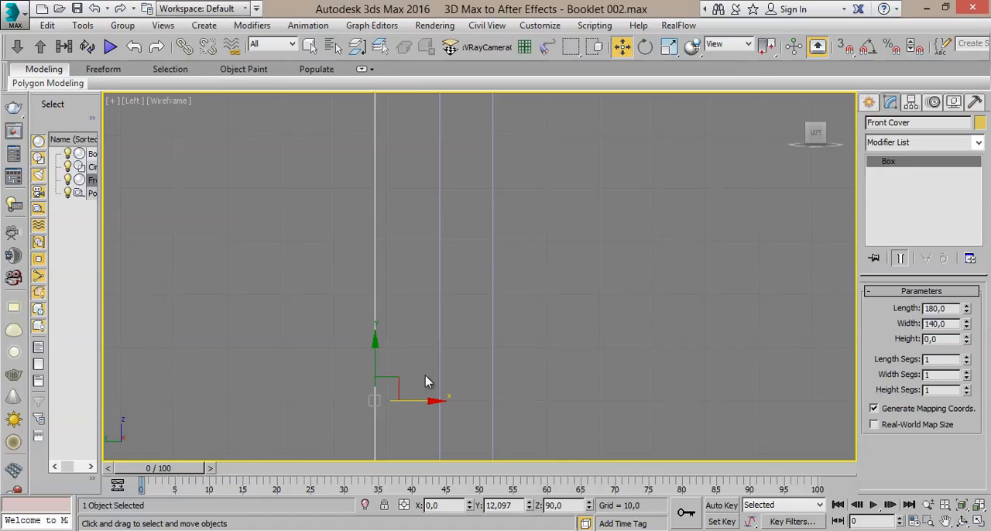
{"action": "left_click_drag", "start_coordinate": [428, 403], "coordinate": [493, 390]}
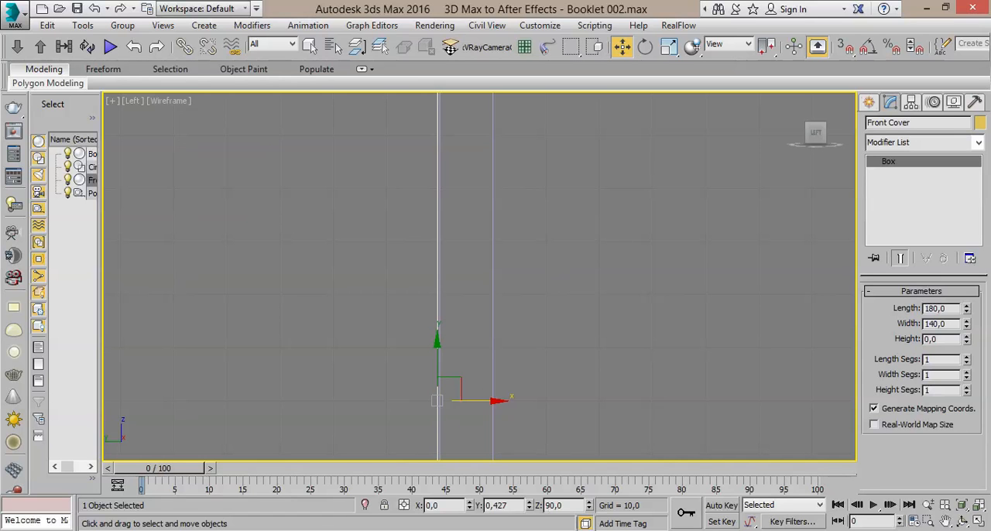
- Maximize the Perspective viewport and save the scene as a new file, 3D Max to After Effects - Booklet 003
{"action": "left_click", "coordinate": [979, 521]}
{"action": "right_click", "coordinate": [816, 437]}
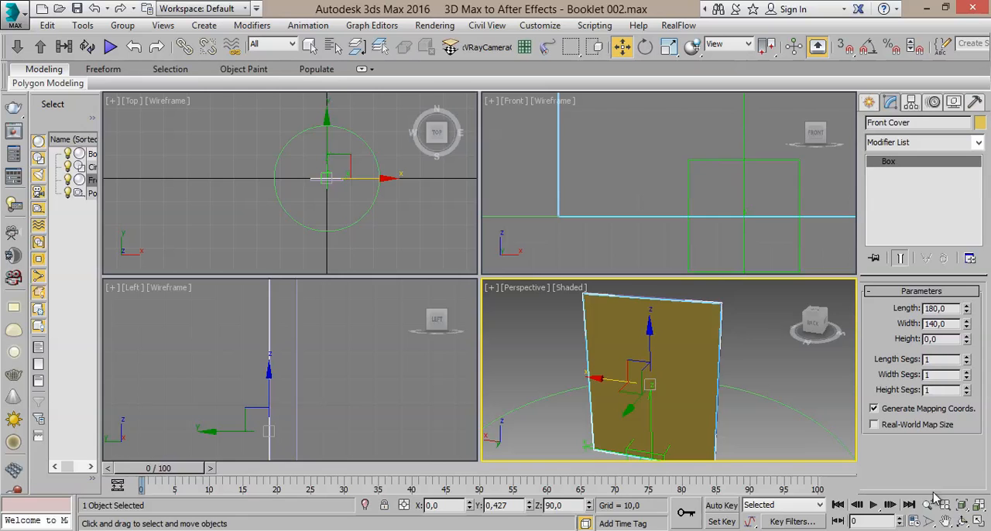
{"action": "left_click", "coordinate": [979, 521]}
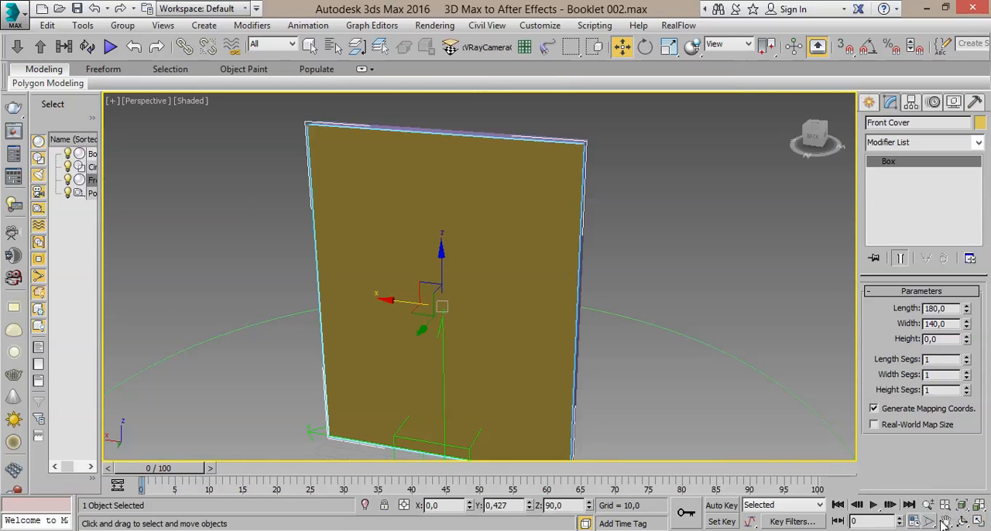
{"action": "left_click", "coordinate": [961, 522]}
{"action": "mouse_move", "coordinate": [514, 306]}
{"action": "left_mouse_down"}
{"action": "mouse_move", "coordinate": [451, 297]}
{"action": "mouse_move", "coordinate": [532, 298]}
{"action": "mouse_move", "coordinate": [496, 288]}
{"action": "mouse_move", "coordinate": [513, 283]}
{"action": "mouse_move", "coordinate": [746, 287]}
{"action": "mouse_move", "coordinate": [527, 297]}
{"action": "left_mouse_up"}
{"action": "scroll", "coordinate": [528, 297], "scroll_direction": "up", "scroll_amount": 3}
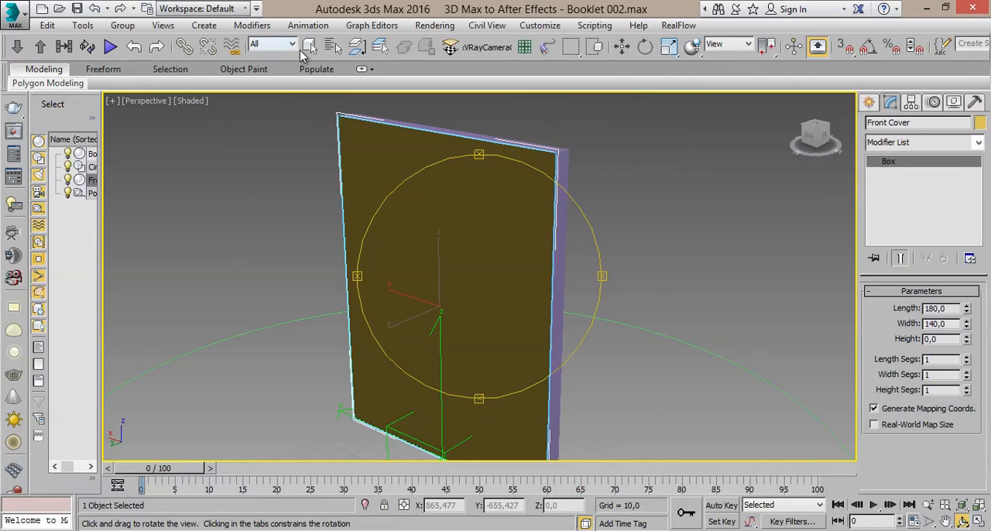
{"action": "left_click", "coordinate": [308, 46]}
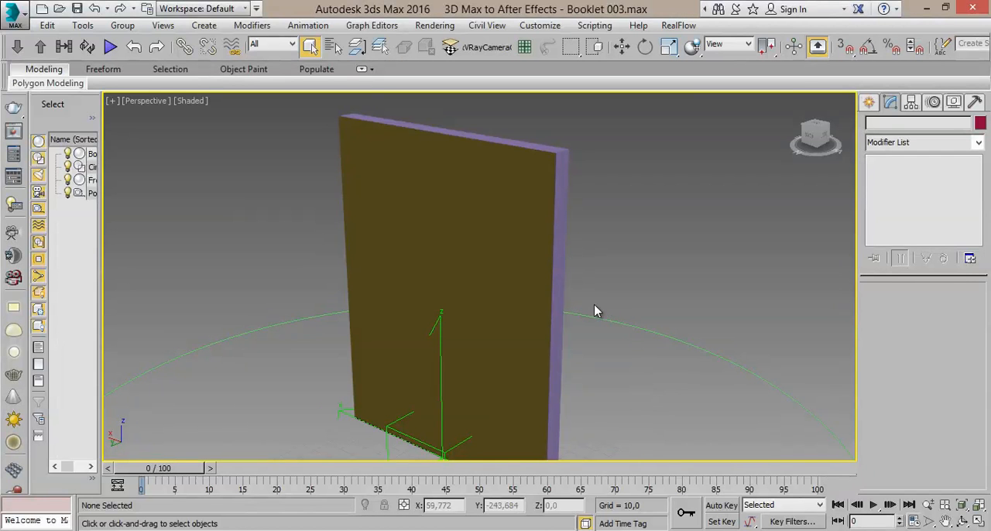
- Examine the cover against the booklet from both sides in the Perspective view, selecting the Front Cover and the Book in turn
{"action": "middle_click_drag", "start_coordinate": [604, 254], "coordinate": [604, 247]}
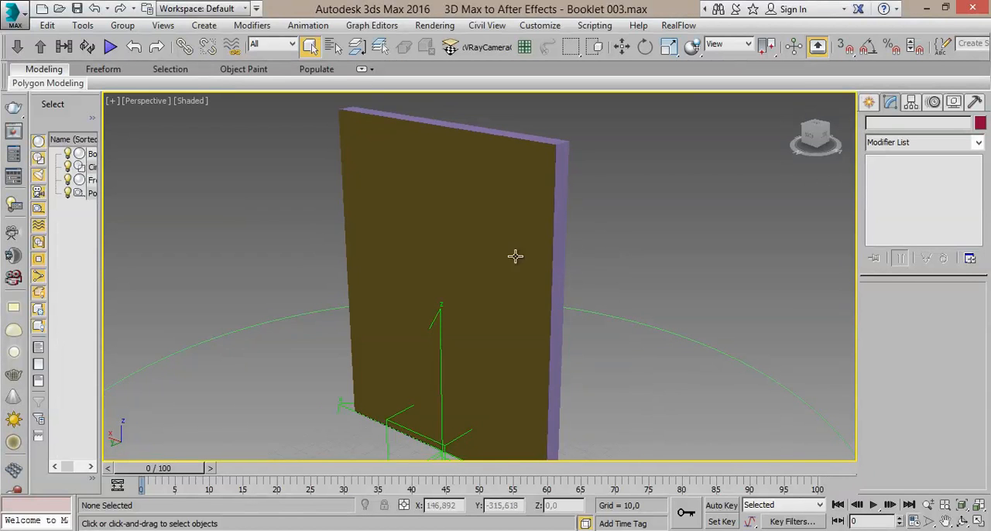
{"action": "middle_click_drag", "start_coordinate": [520, 261], "coordinate": [585, 259], "text": "alt"}
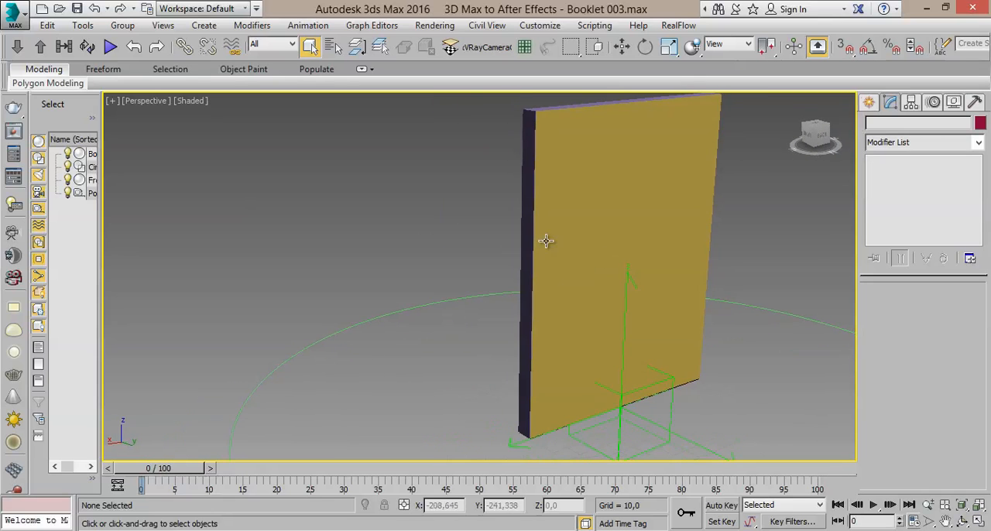
{"action": "middle_click_drag", "start_coordinate": [508, 240], "coordinate": [430, 247]}
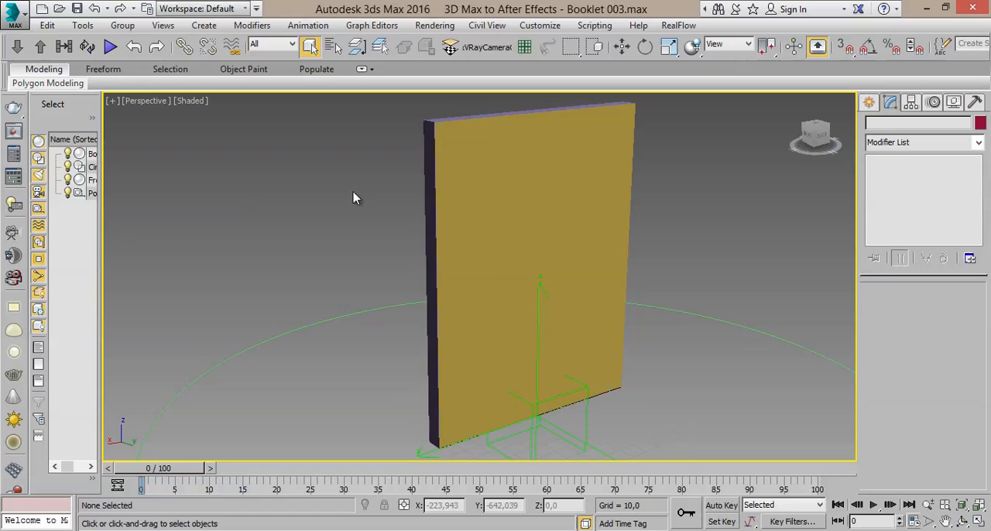
{"action": "left_click", "coordinate": [470, 168]}
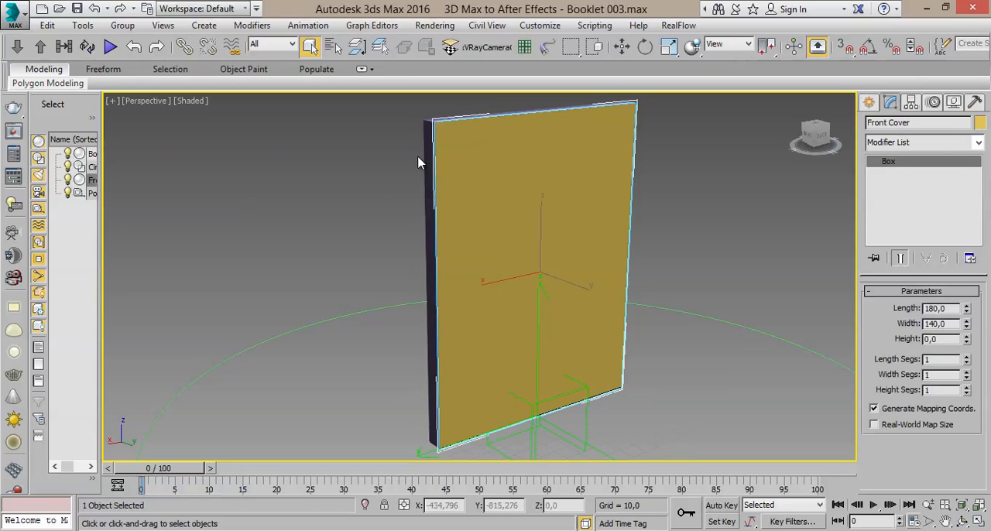
{"action": "left_click", "coordinate": [423, 141]}
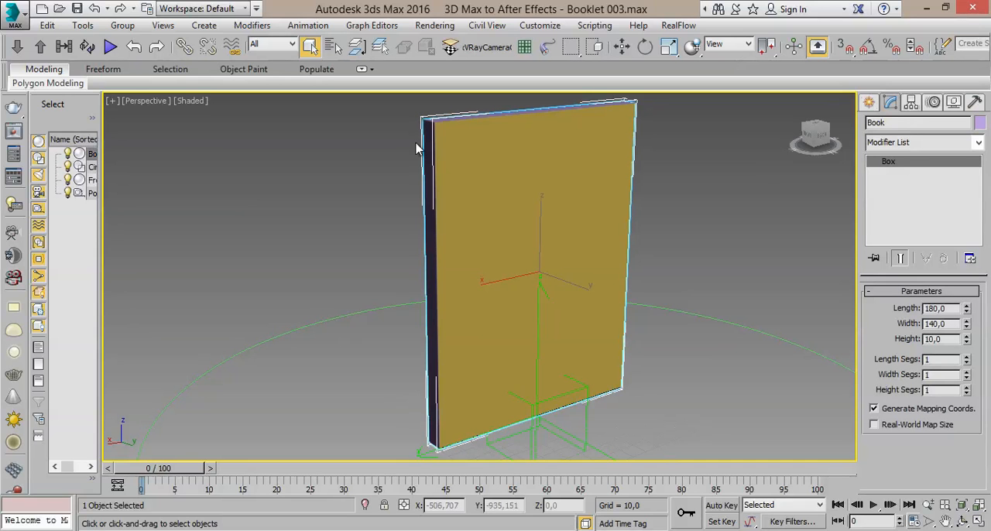
{"action": "left_click", "coordinate": [417, 149]}
{"action": "left_click", "coordinate": [480, 153]}
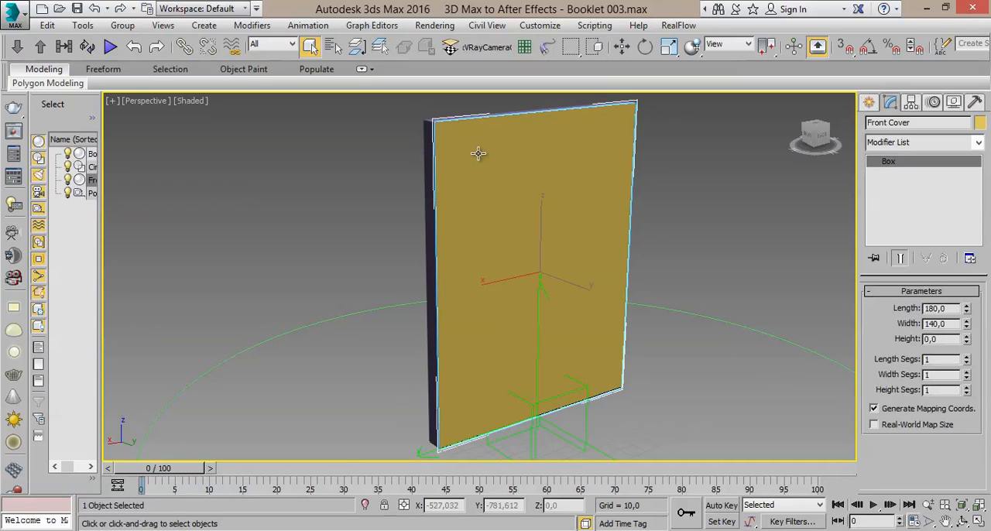
{"action": "left_click", "coordinate": [387, 201]}
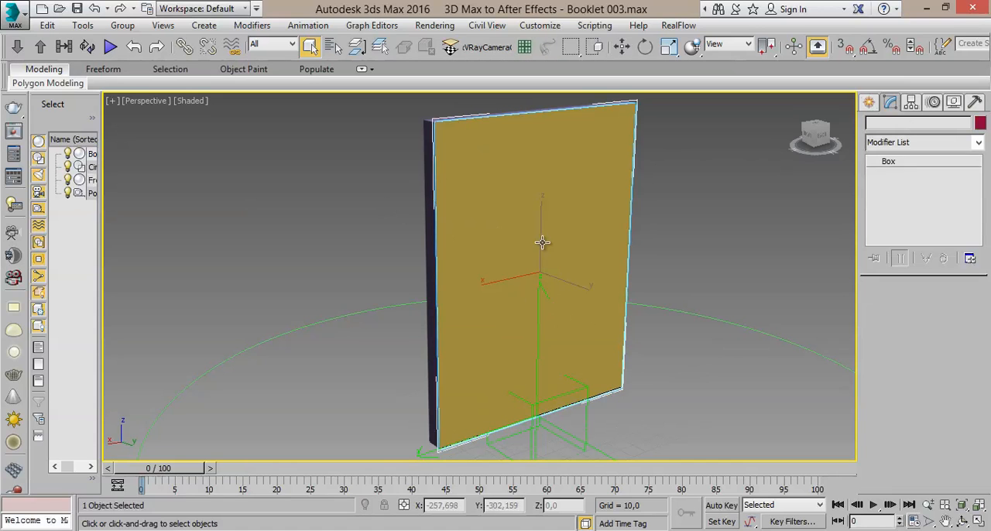
- Link the Front Cover to the Book as its parent, choosing the Book by name from the object list
{"action": "left_click", "coordinate": [542, 244]}
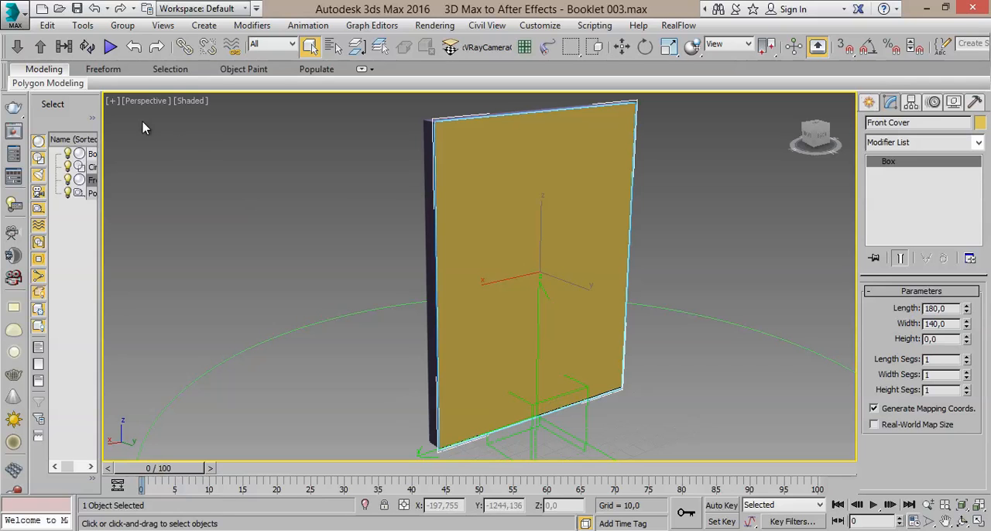
{"action": "left_click", "coordinate": [184, 47]}
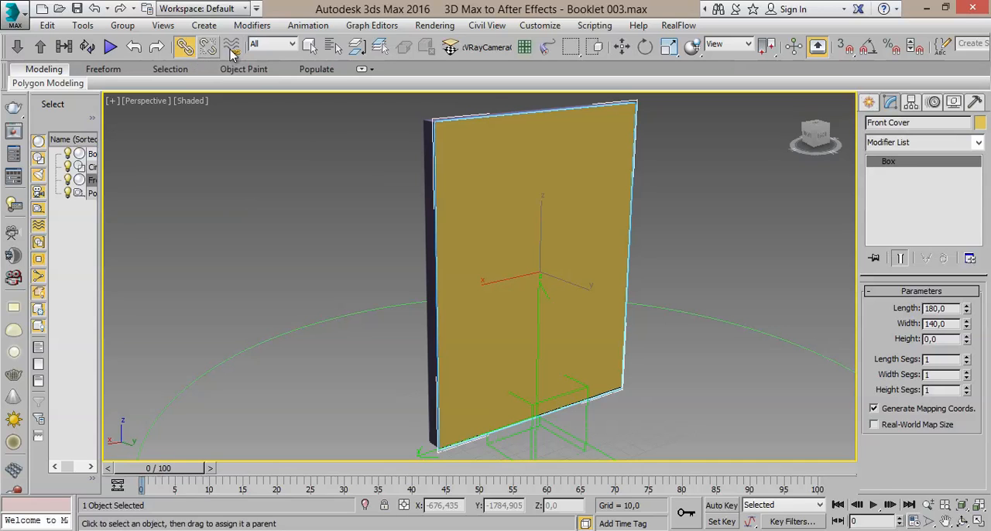
{"action": "left_click", "coordinate": [335, 48]}
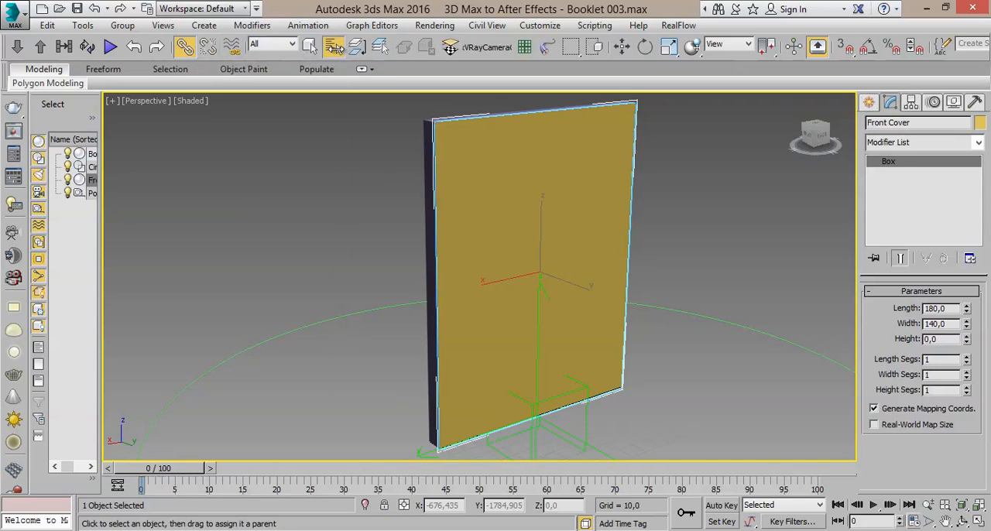
{"action": "left_click_drag", "start_coordinate": [175, 20], "coordinate": [654, 101]}
{"action": "left_click", "coordinate": [560, 186]}
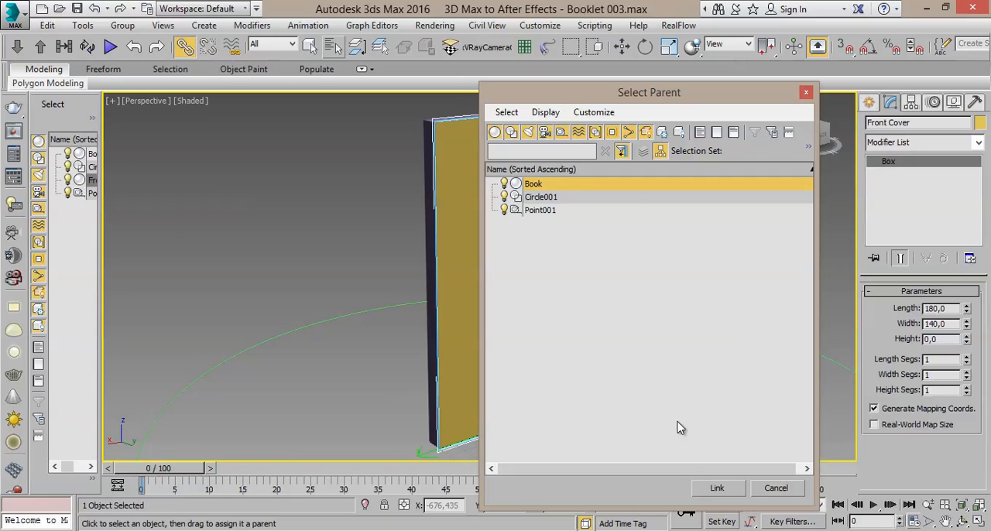
{"action": "left_click", "coordinate": [718, 489]}
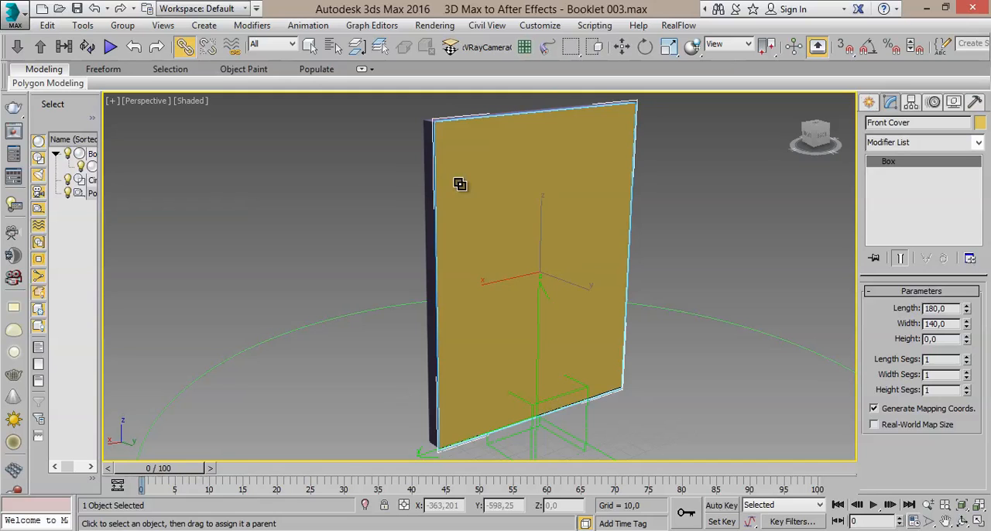
{"action": "left_click", "coordinate": [310, 46]}
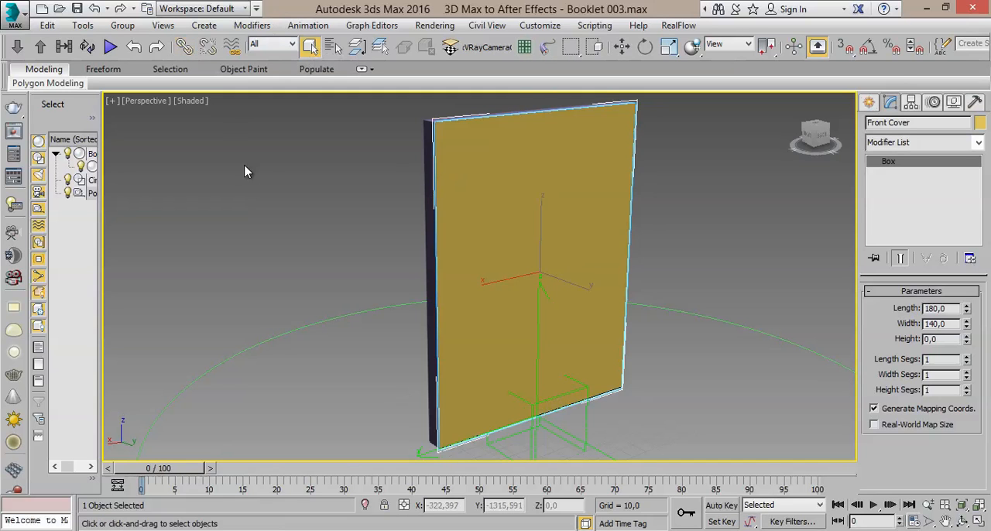
{"action": "left_click", "coordinate": [271, 159]}
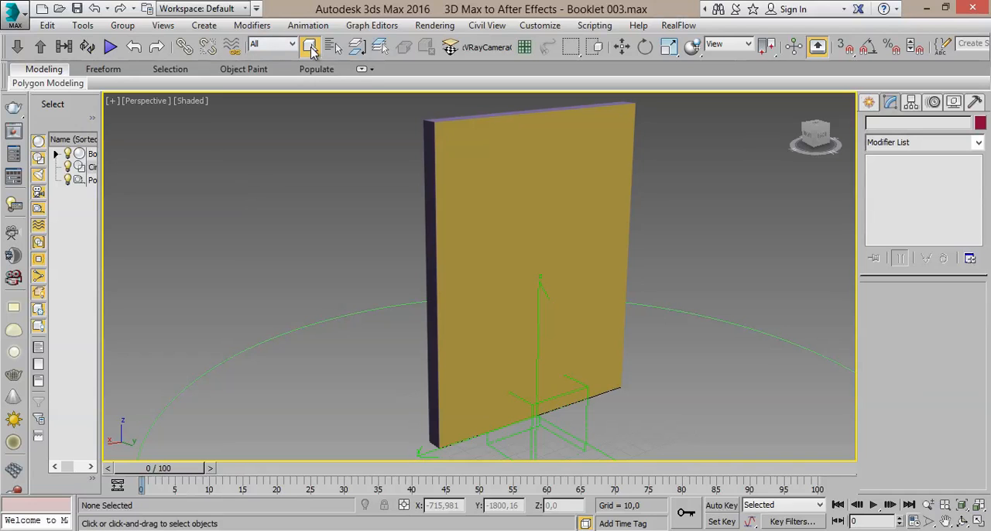
- Test the link by moving the Book along Y to about 95.3, and undo that move
{"action": "left_click", "coordinate": [623, 46]}
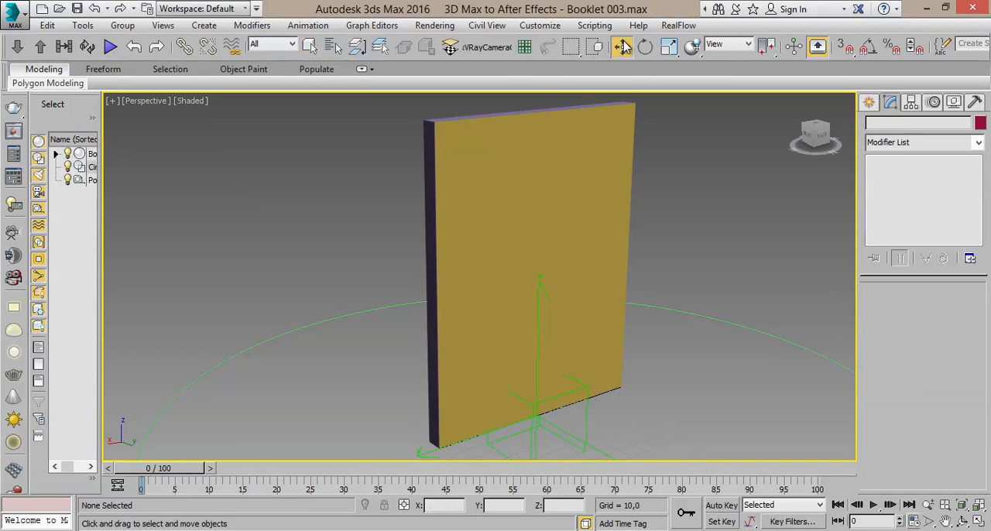
{"action": "left_click", "coordinate": [424, 211]}
{"action": "left_click_drag", "start_coordinate": [567, 283], "coordinate": [670, 335]}
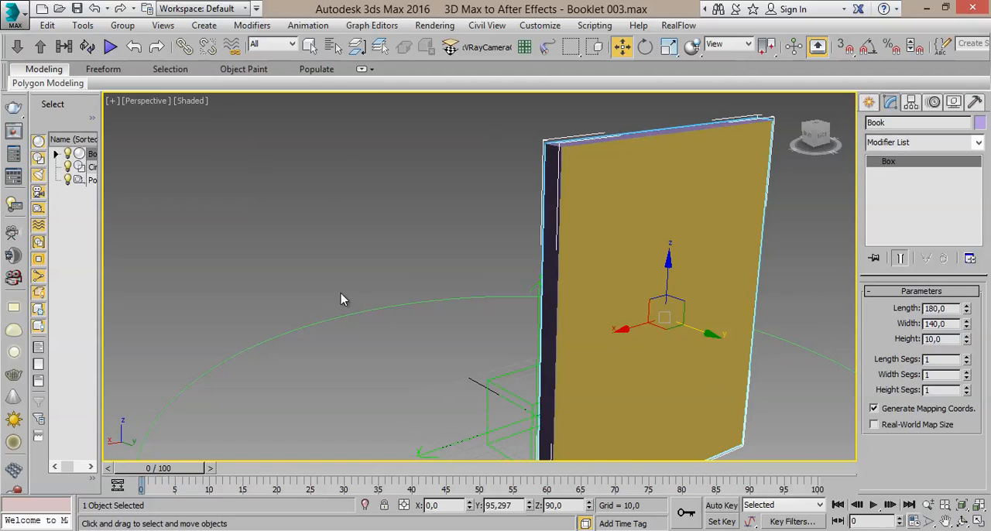
{"action": "left_click", "coordinate": [94, 7]}
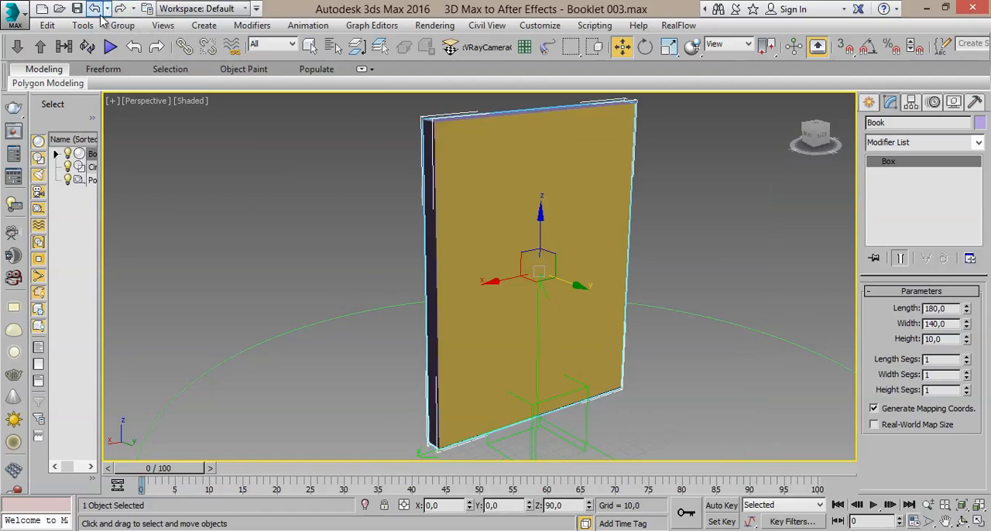
{"action": "left_click", "coordinate": [309, 46]}
{"action": "left_click", "coordinate": [284, 201]}
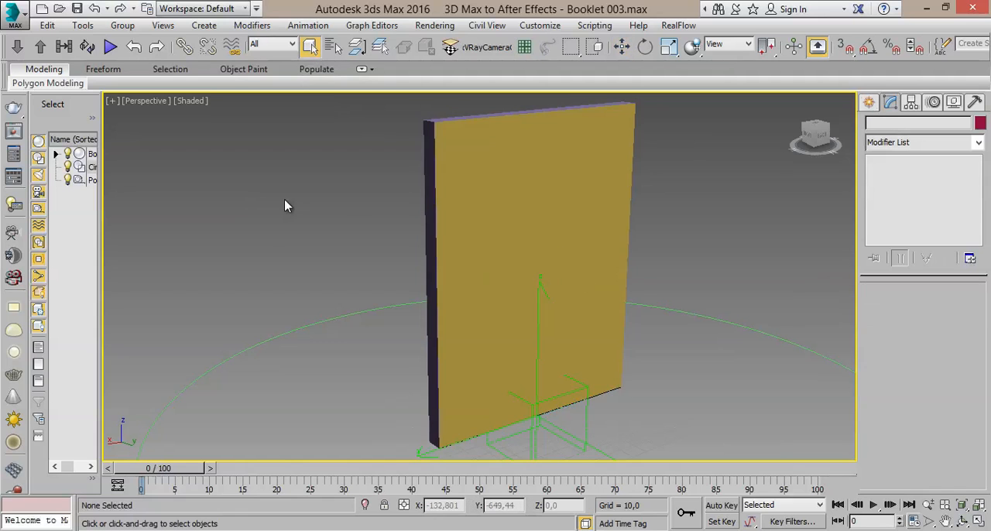
- Repeat linking the Front Cover to the Book, picking the Book by name as the parent
{"action": "left_click", "coordinate": [612, 208]}
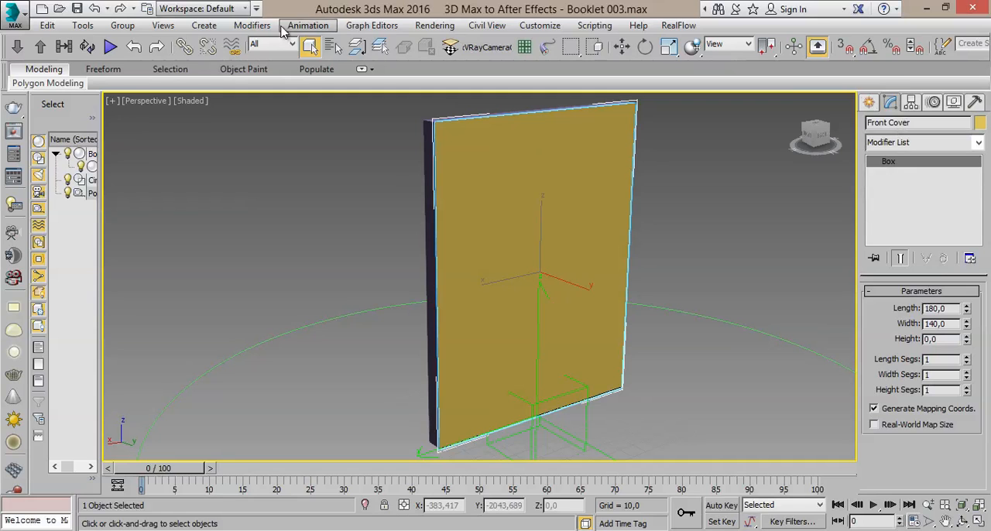
{"action": "left_click", "coordinate": [186, 48]}
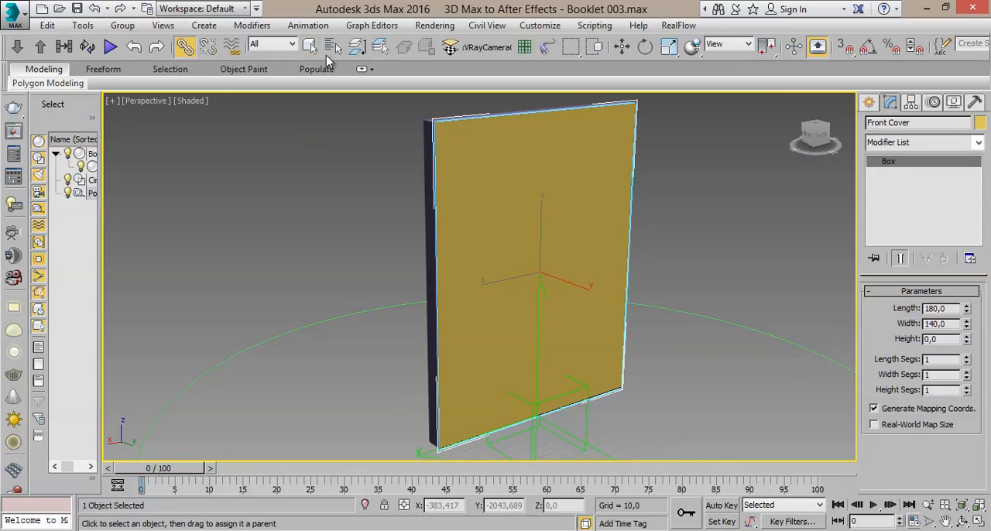
{"action": "left_click", "coordinate": [331, 48]}
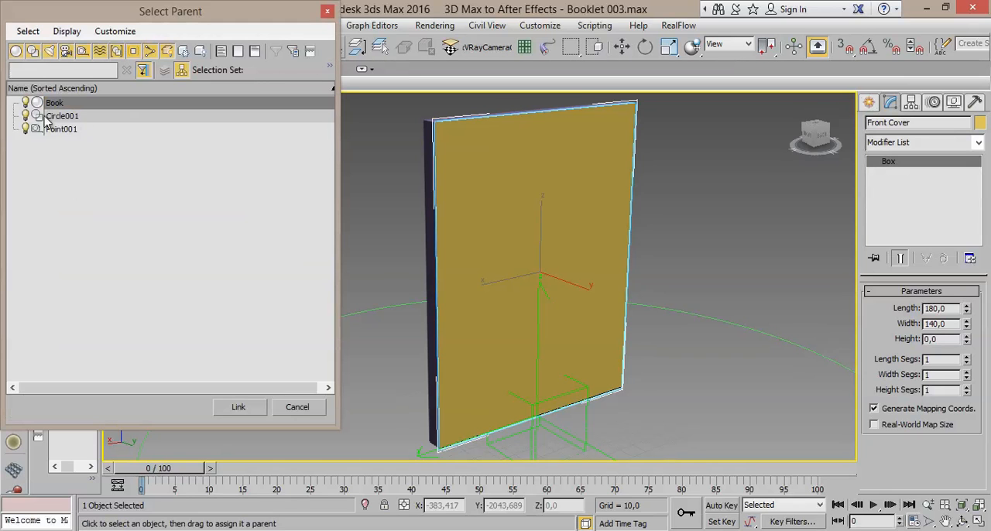
{"action": "double_click", "coordinate": [66, 107]}
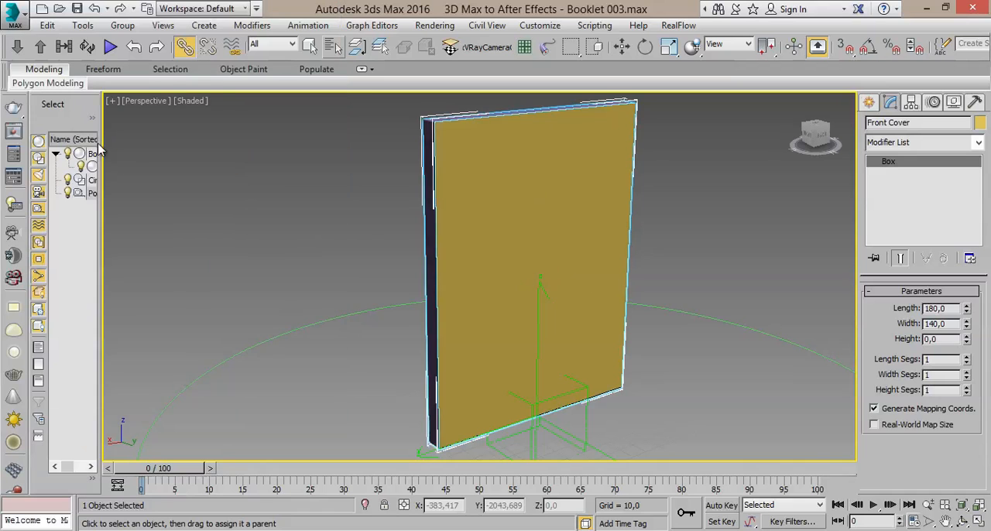
{"action": "left_click", "coordinate": [310, 47]}
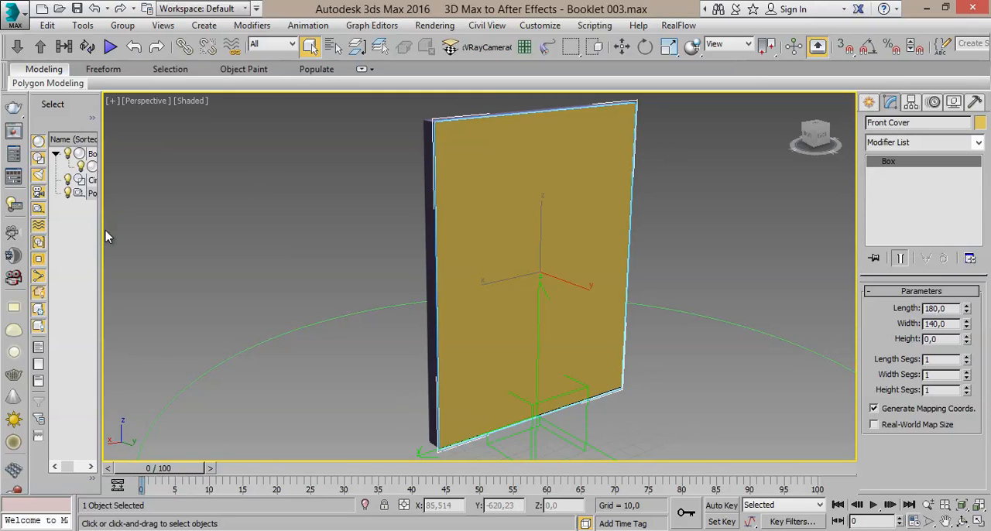
- Widen the scene's object list and expand the Book's hierarchy to check its child objects
{"action": "left_click_drag", "start_coordinate": [107, 240], "coordinate": [222, 231]}
{"action": "left_click", "coordinate": [229, 229]}
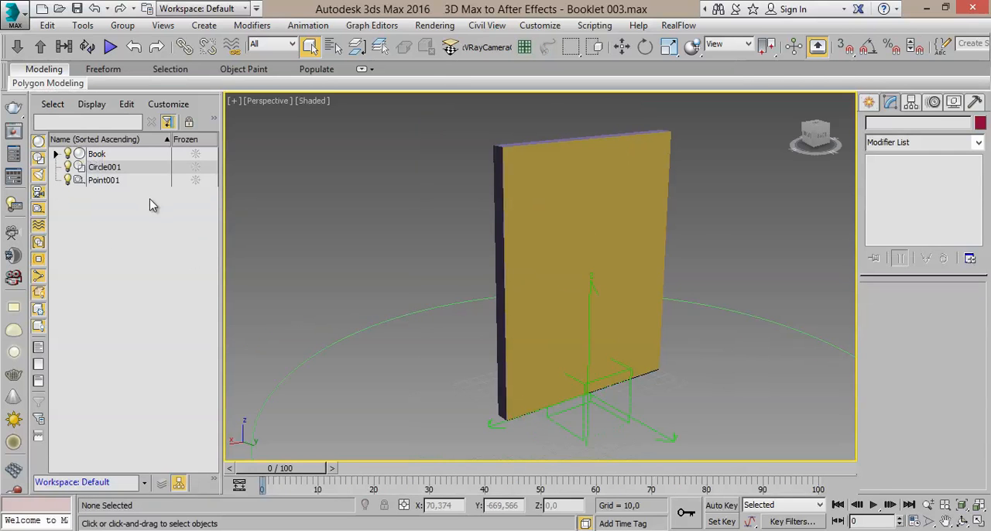
{"action": "left_click", "coordinate": [56, 154]}
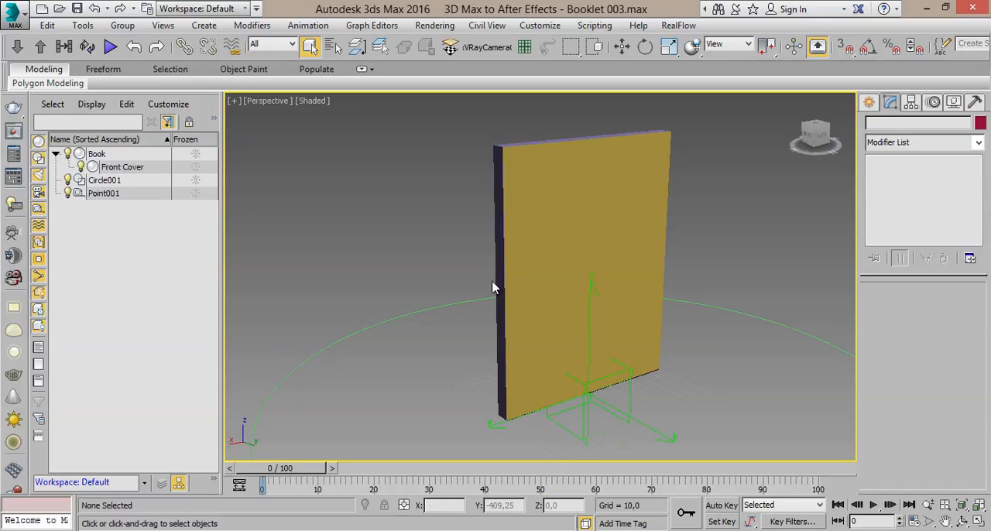
- Unlink the Front Cover from the Book and clear the selection
{"action": "left_click", "coordinate": [548, 208]}
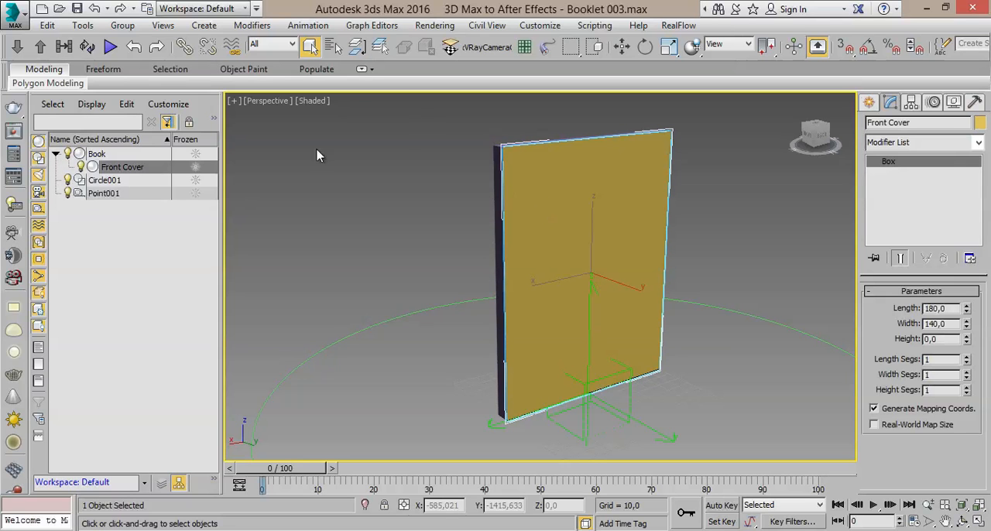
{"action": "left_click", "coordinate": [207, 46]}
{"action": "left_click", "coordinate": [411, 235]}
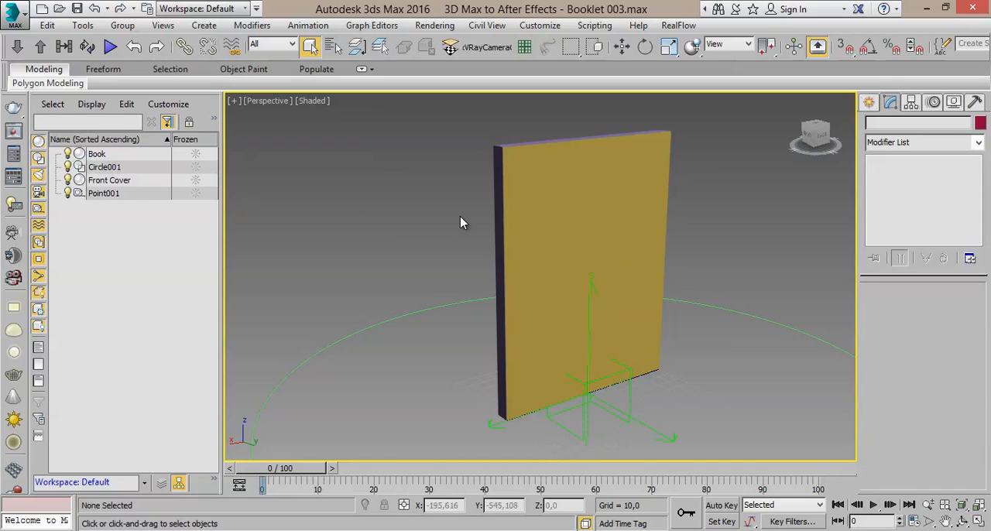
- Move the unlinked Book away from its cover to about Y -249, and undo that move
{"action": "left_click", "coordinate": [496, 256]}
{"action": "left_click", "coordinate": [622, 47]}
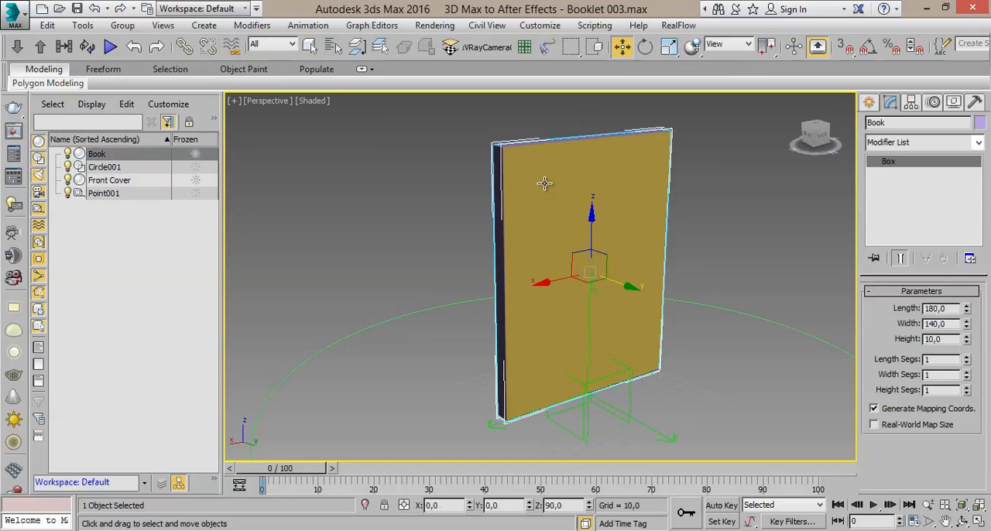
{"action": "left_click_drag", "start_coordinate": [617, 284], "coordinate": [395, 232]}
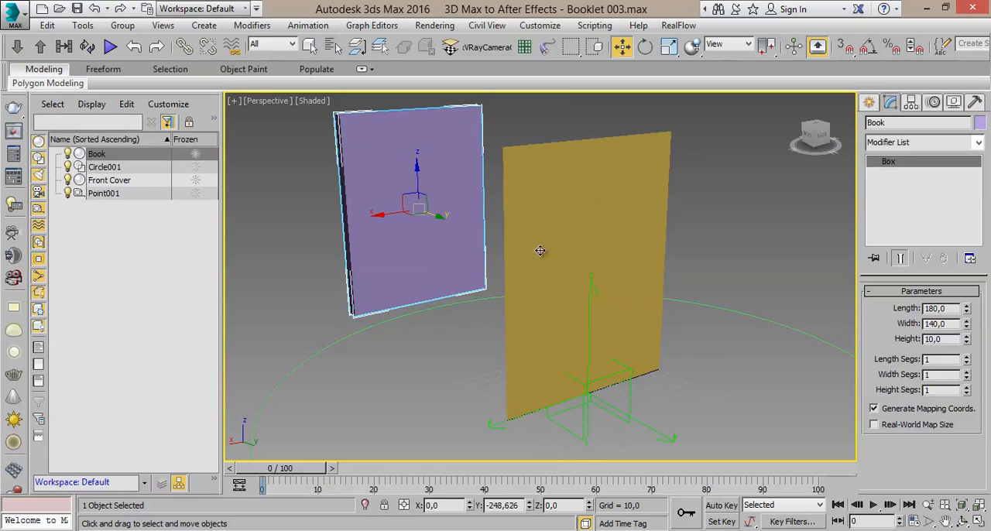
{"action": "left_click", "coordinate": [133, 47]}
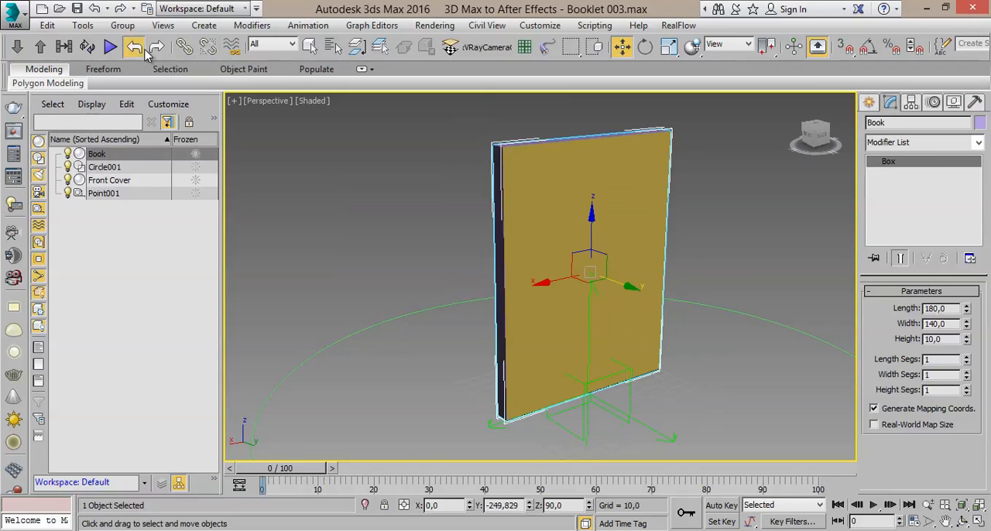
{"action": "left_click", "coordinate": [310, 47]}
{"action": "left_click", "coordinate": [431, 234]}
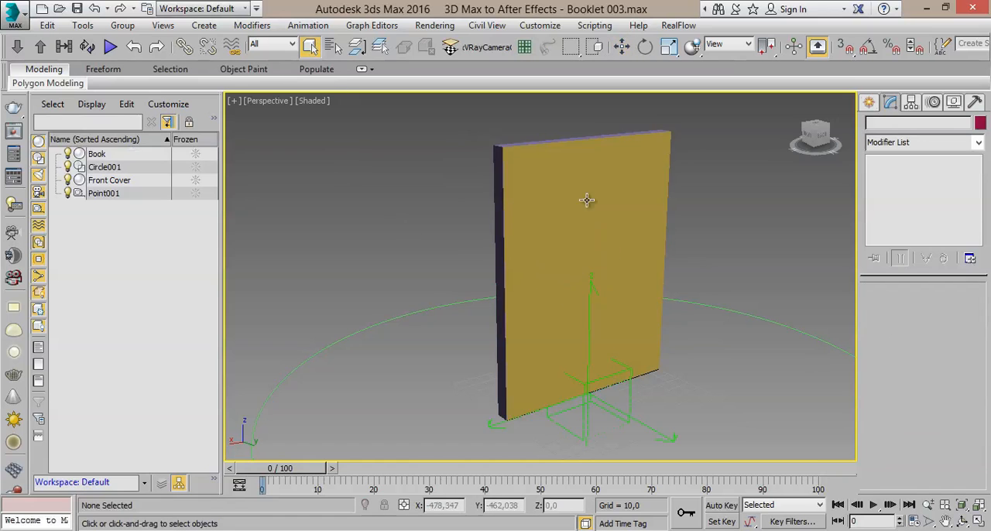
- Make the Front Cover a child of the Book directly in the scene's object list, and check both entries
{"action": "left_click", "coordinate": [630, 210]}
{"action": "scroll", "coordinate": [614, 212], "scroll_direction": "up", "scroll_amount": 3}
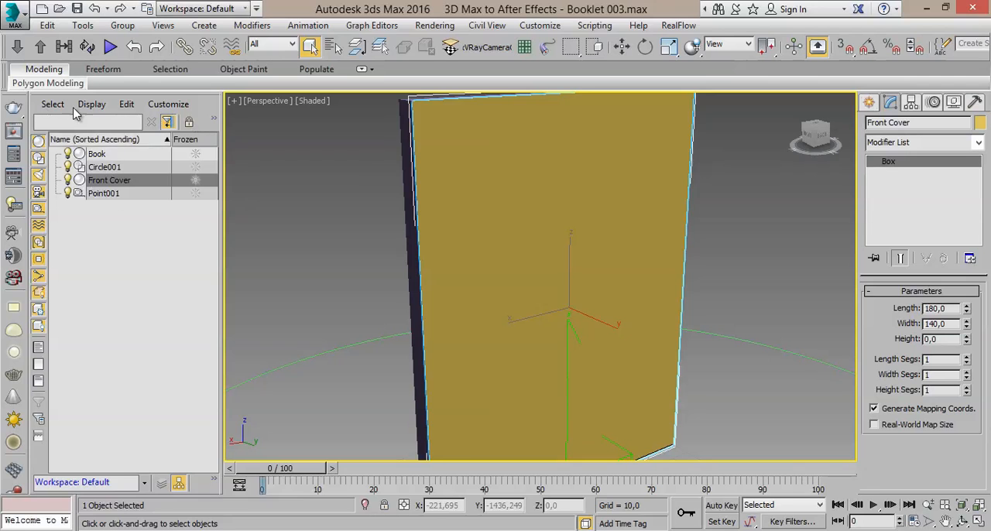
{"action": "left_click", "coordinate": [104, 184]}
{"action": "left_click_drag", "start_coordinate": [107, 183], "coordinate": [107, 185]}
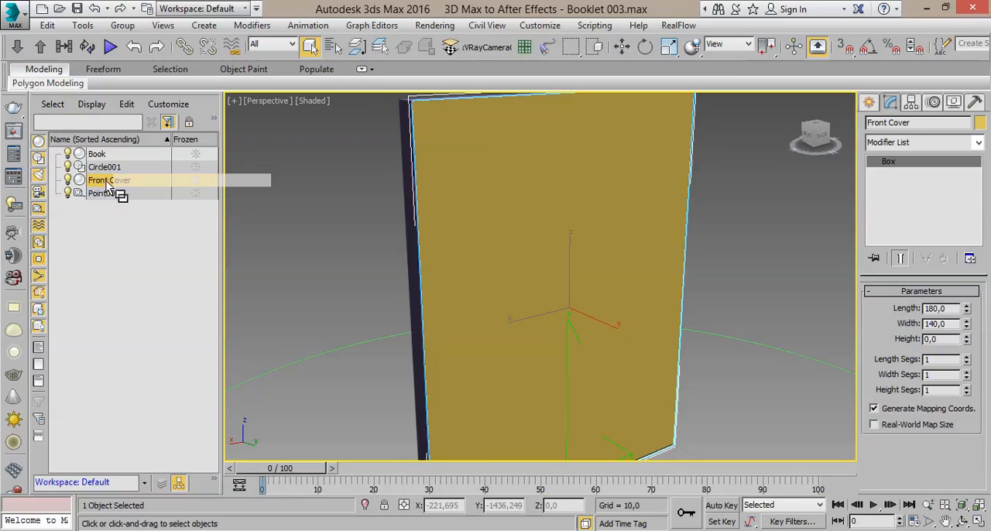
{"action": "left_click_drag", "start_coordinate": [107, 186], "coordinate": [105, 157]}
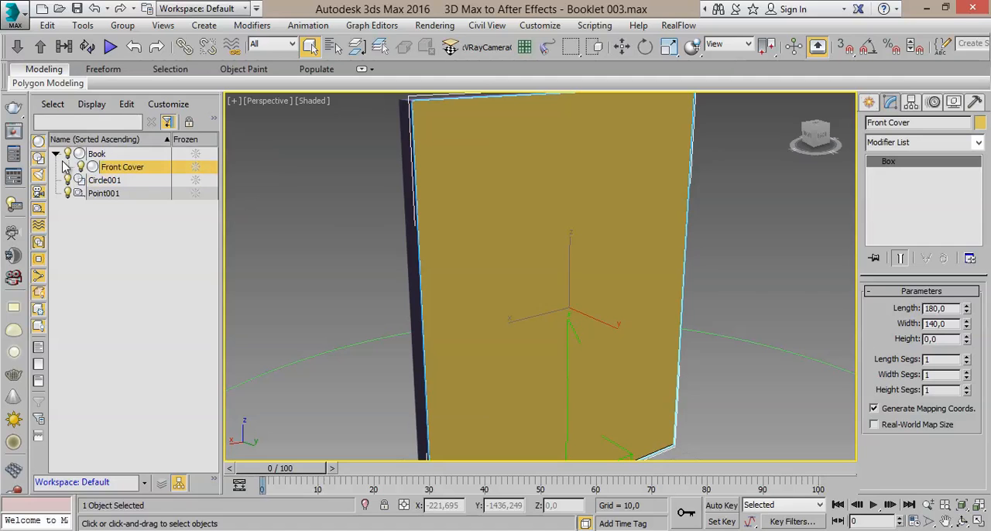
{"action": "left_click", "coordinate": [98, 155]}
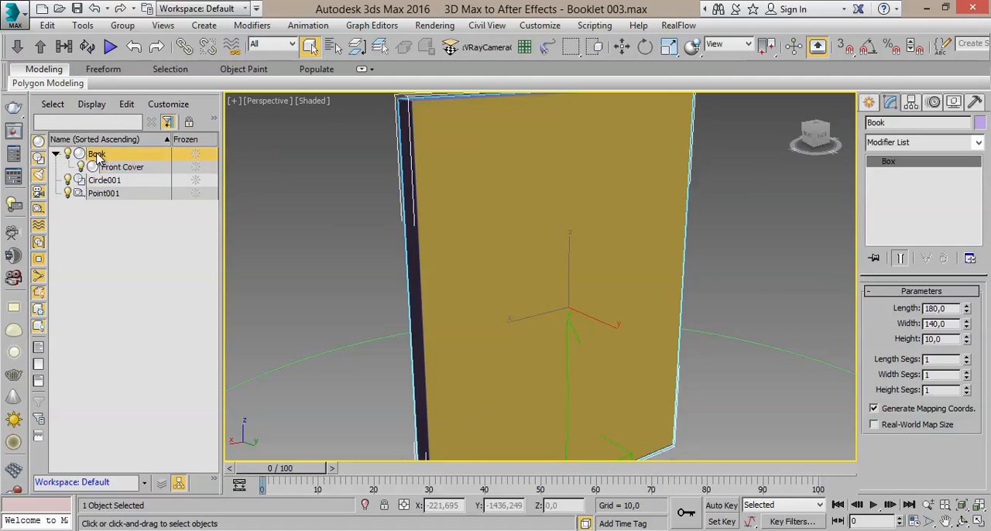
{"action": "left_click", "coordinate": [124, 167]}
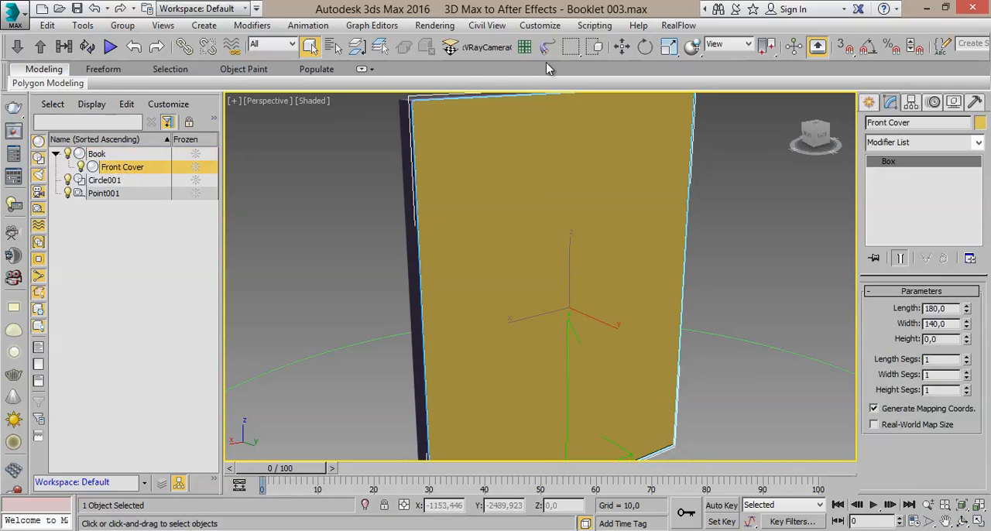
- Move the Book with its linked cover along Y to about -98.8, and undo that move
{"action": "left_click", "coordinate": [622, 46]}
{"action": "left_click", "coordinate": [350, 256]}
{"action": "scroll", "coordinate": [353, 256], "scroll_direction": "down", "scroll_amount": 3}
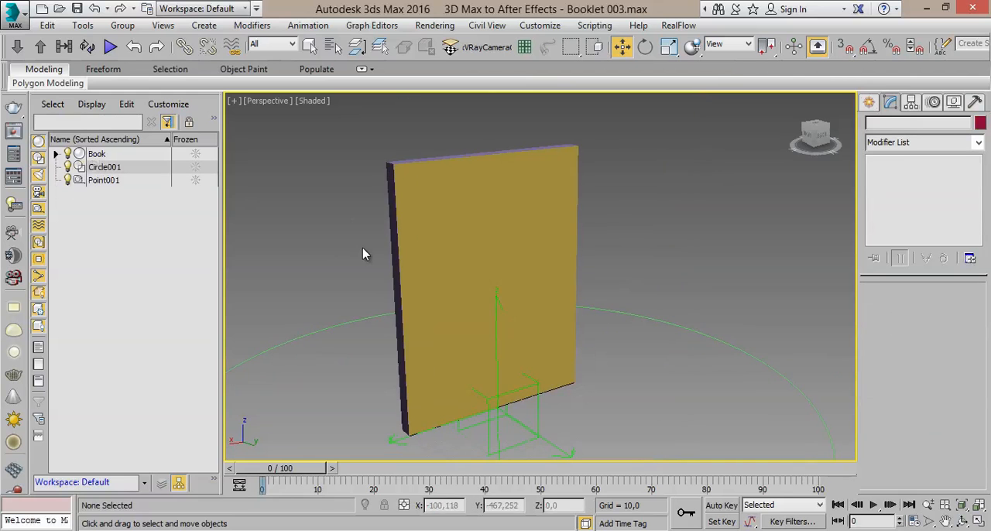
{"action": "left_click", "coordinate": [391, 234]}
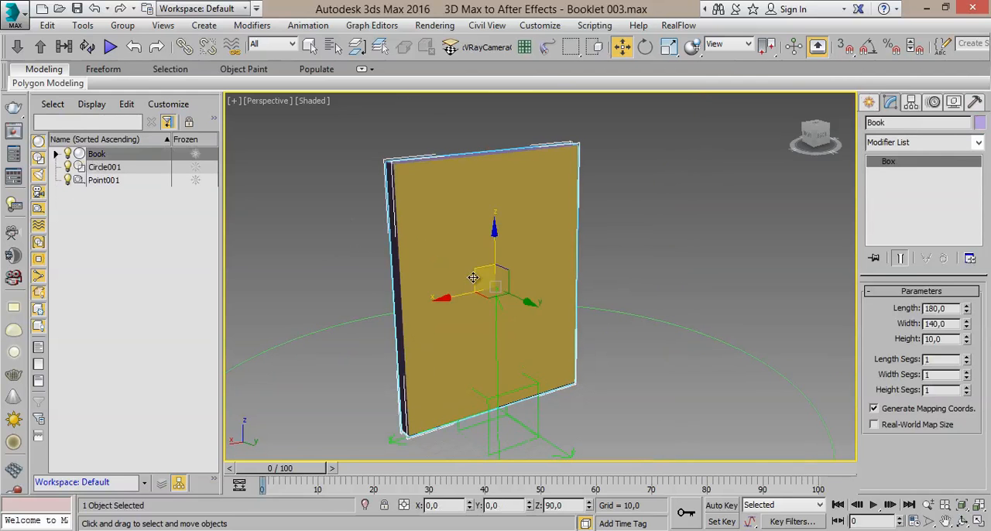
{"action": "left_click_drag", "start_coordinate": [528, 301], "coordinate": [459, 270]}
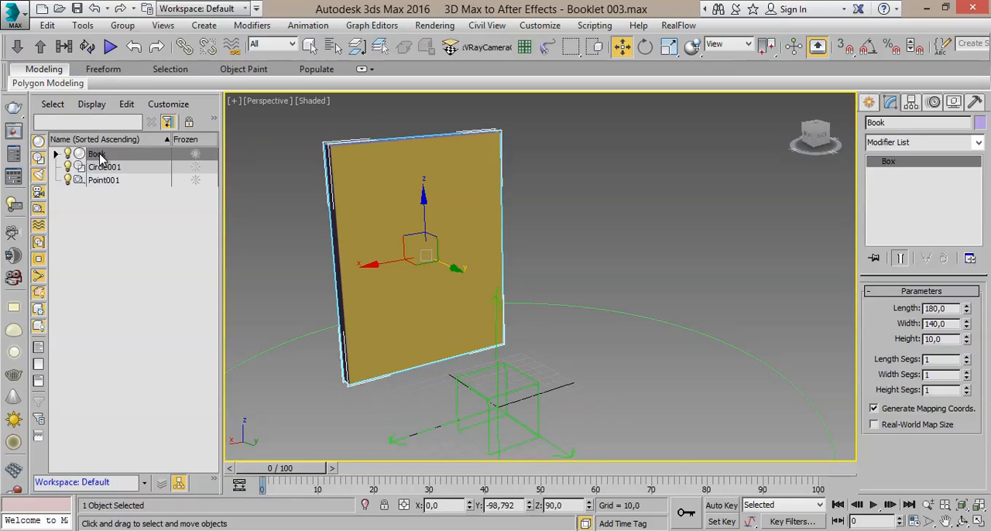
{"action": "left_click_drag", "start_coordinate": [224, 264], "coordinate": [138, 269]}
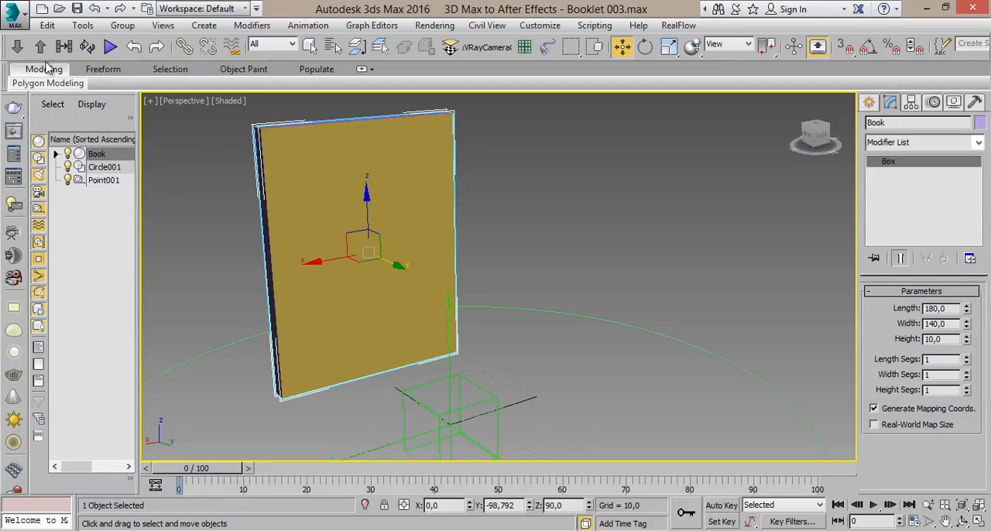
{"action": "left_click", "coordinate": [94, 8]}
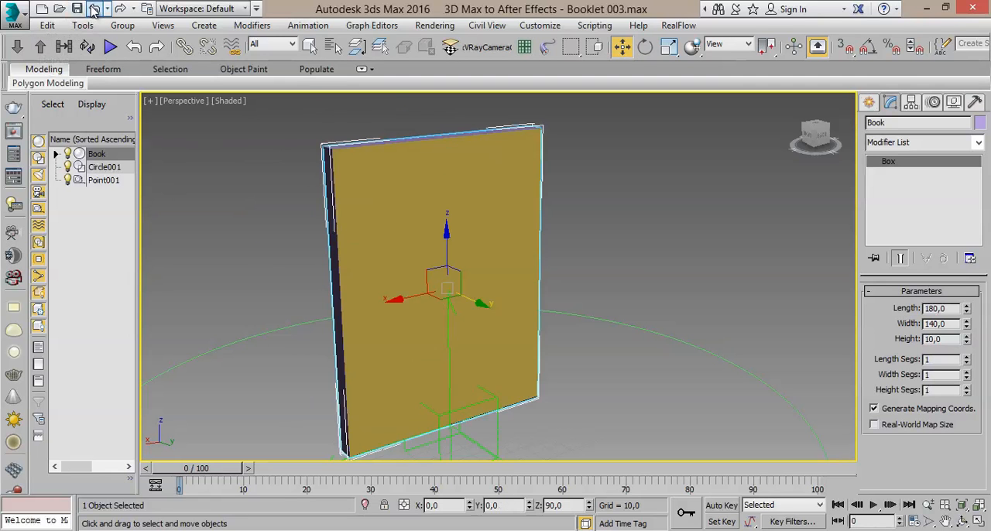
- Clear the selection and save the scene as a new file, 3D Max to After Effects - Booklet 004
{"action": "left_click", "coordinate": [316, 52]}
{"action": "middle_click_drag", "start_coordinate": [586, 251], "coordinate": [621, 235]}
{"action": "left_click", "coordinate": [620, 235]}
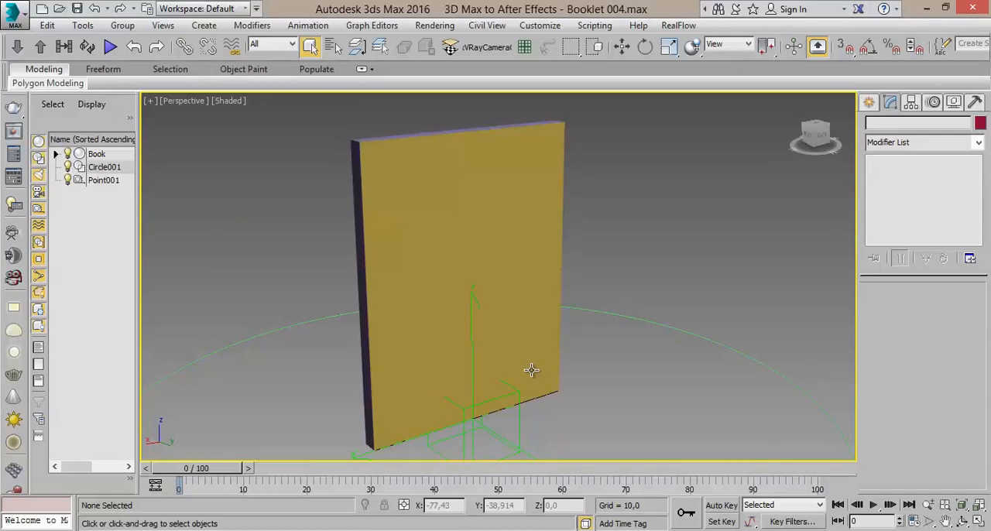
{"action": "middle_click_drag", "start_coordinate": [531, 371], "coordinate": [542, 348]}
{"action": "scroll", "coordinate": [542, 358], "scroll_direction": "down", "scroll_amount": 3}
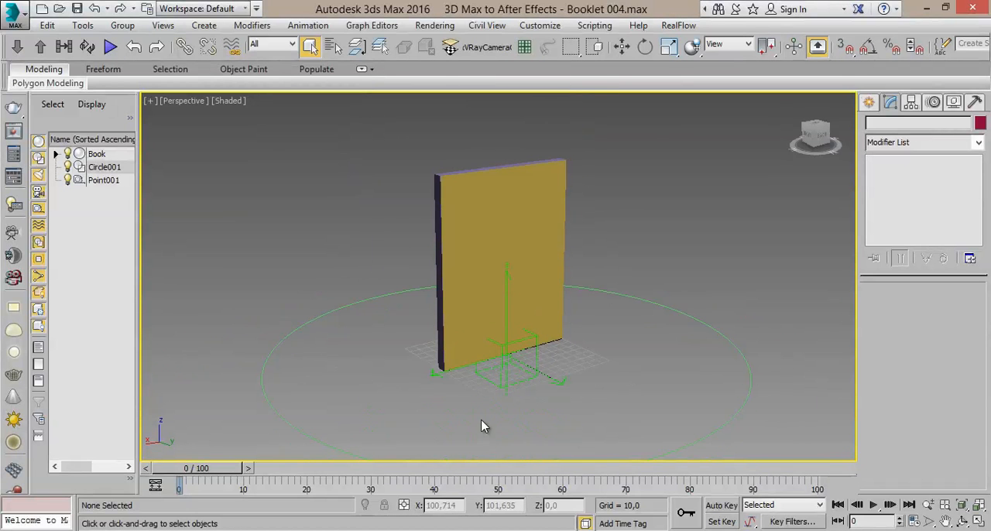
- Link the Book to the Point001 helper by choosing the helper from the list of possible parents
{"action": "left_click", "coordinate": [433, 207]}
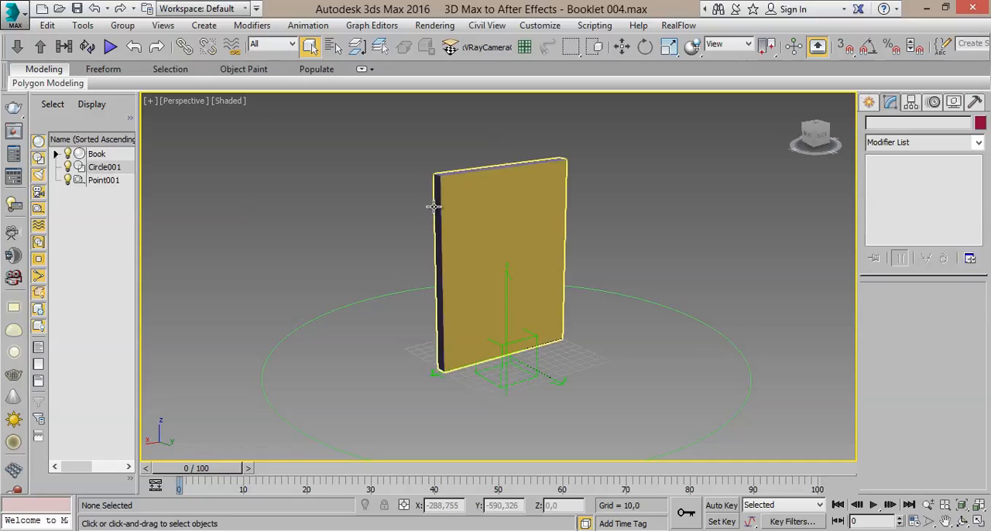
{"action": "middle_click_drag", "start_coordinate": [471, 253], "coordinate": [534, 249], "text": "alt"}
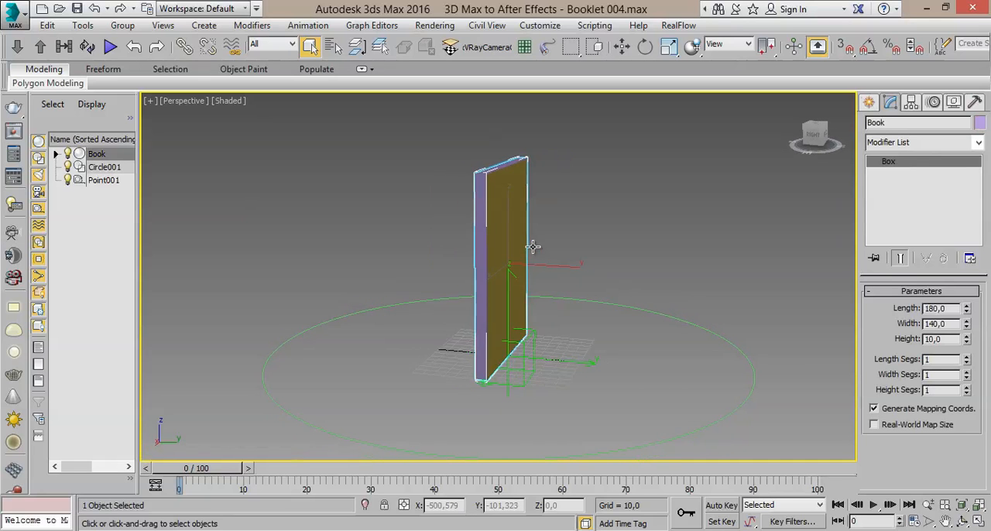
{"action": "middle_click_drag", "start_coordinate": [537, 406], "coordinate": [514, 398], "text": "alt"}
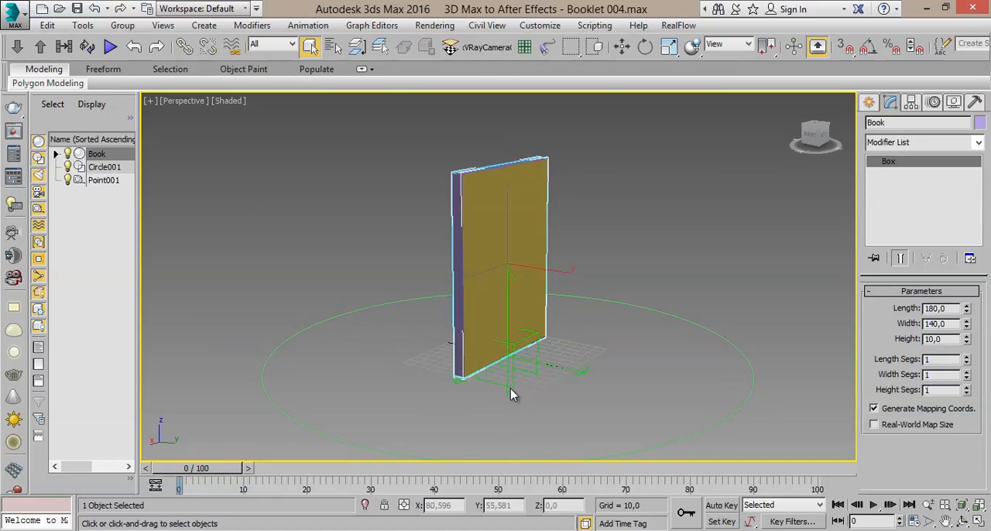
{"action": "left_click", "coordinate": [504, 368]}
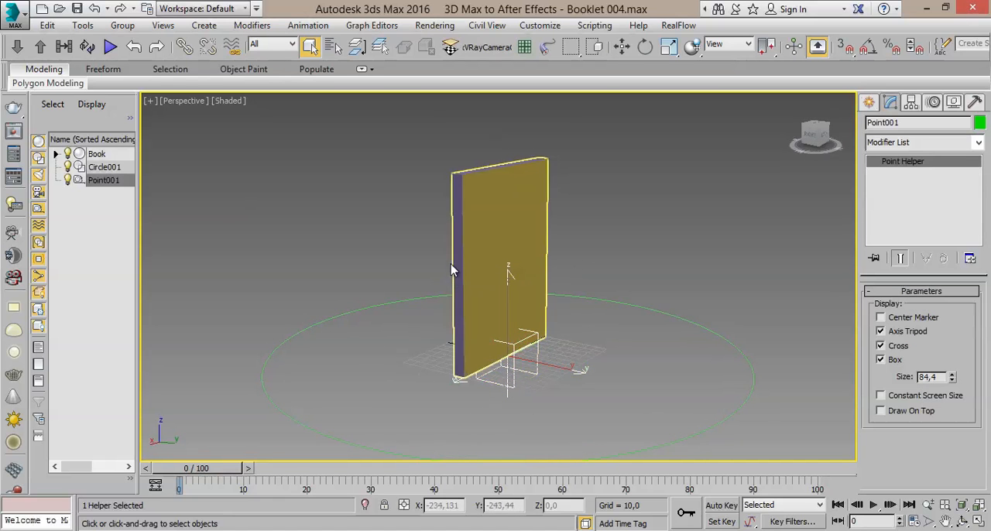
{"action": "left_click", "coordinate": [455, 234]}
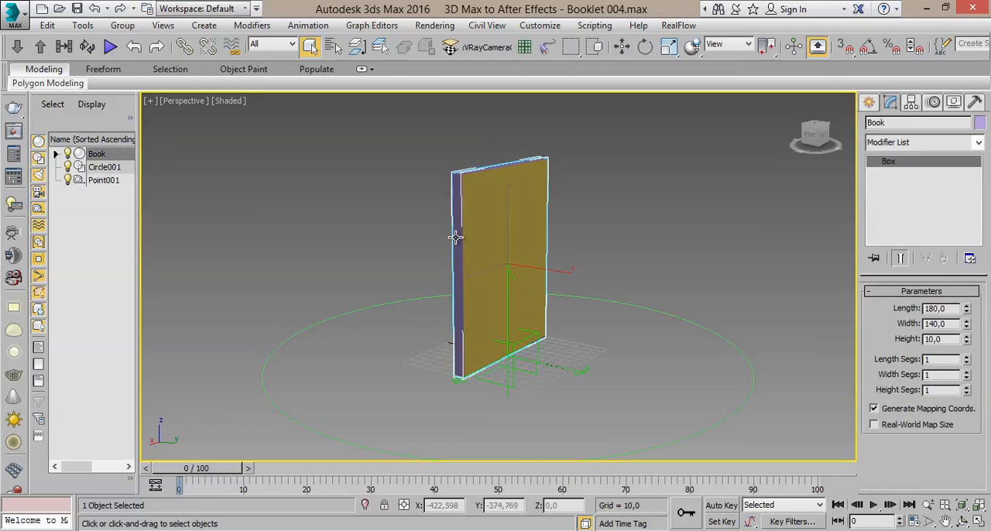
{"action": "left_click", "coordinate": [517, 367]}
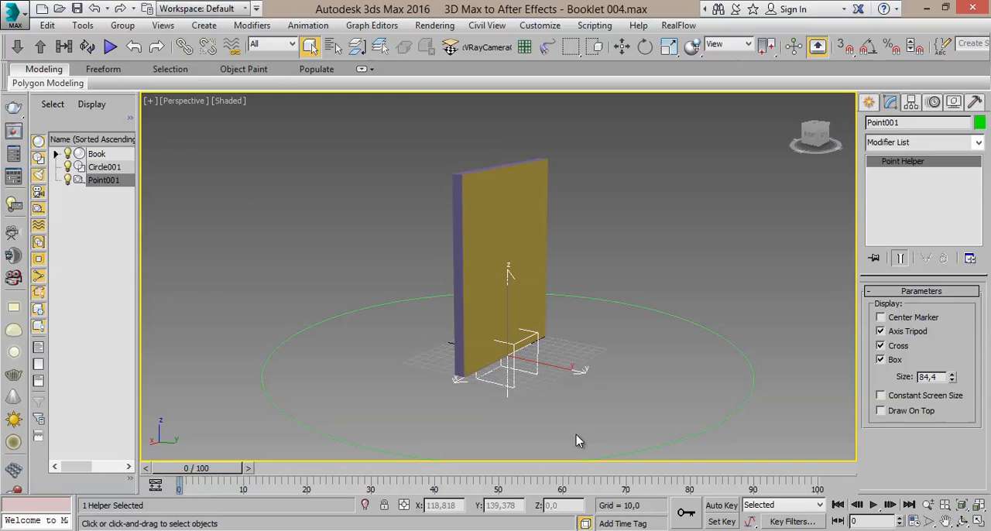
{"action": "left_click", "coordinate": [451, 195]}
{"action": "left_click", "coordinate": [183, 46]}
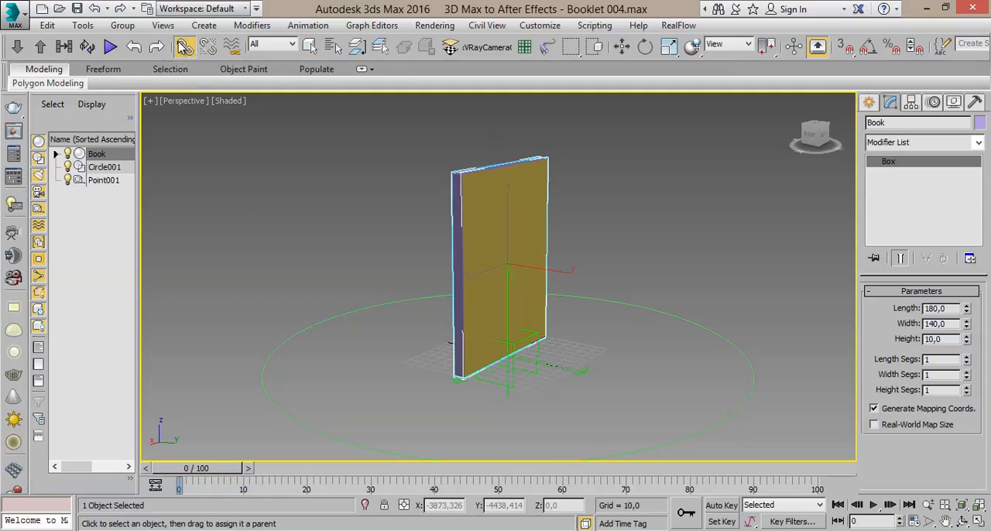
{"action": "left_click", "coordinate": [333, 47]}
{"action": "left_click_drag", "start_coordinate": [203, 9], "coordinate": [631, 101]}
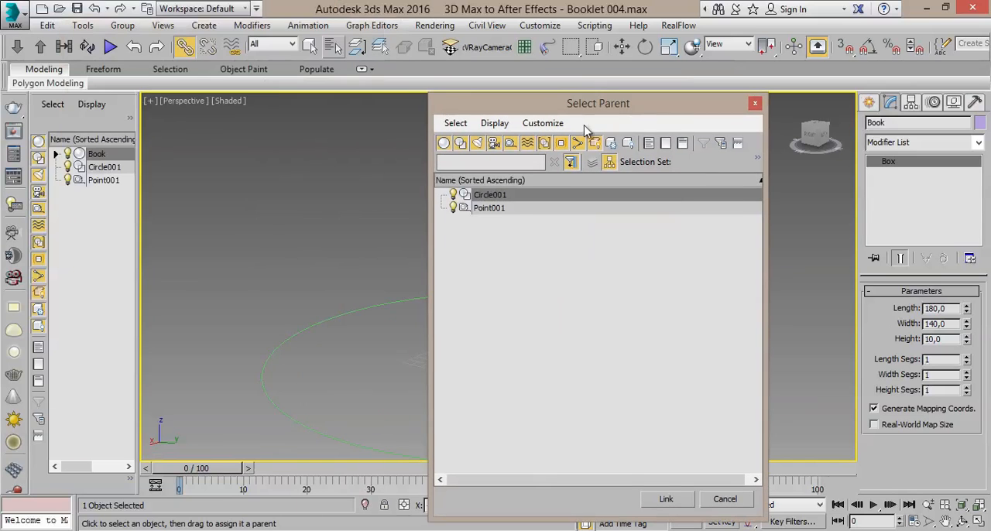
{"action": "left_click", "coordinate": [513, 212]}
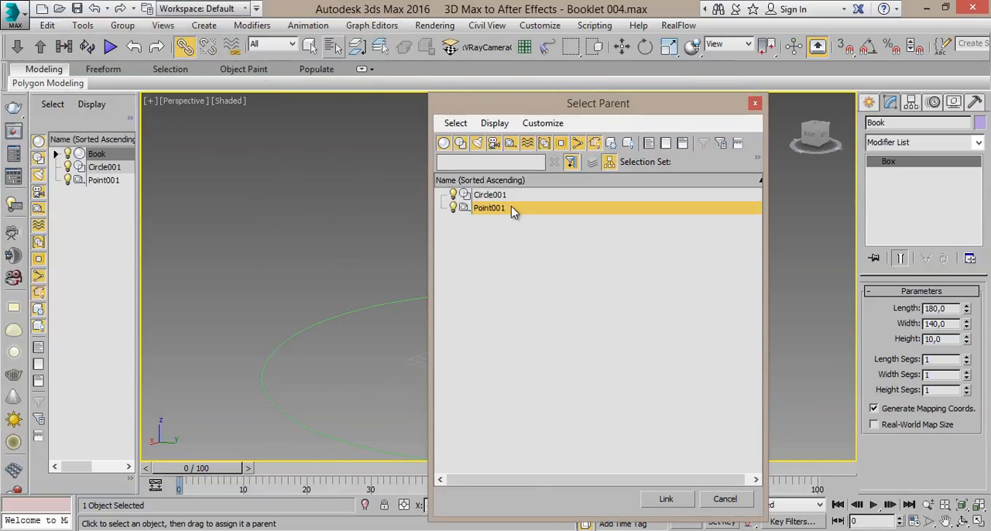
{"action": "double_click", "coordinate": [492, 212]}
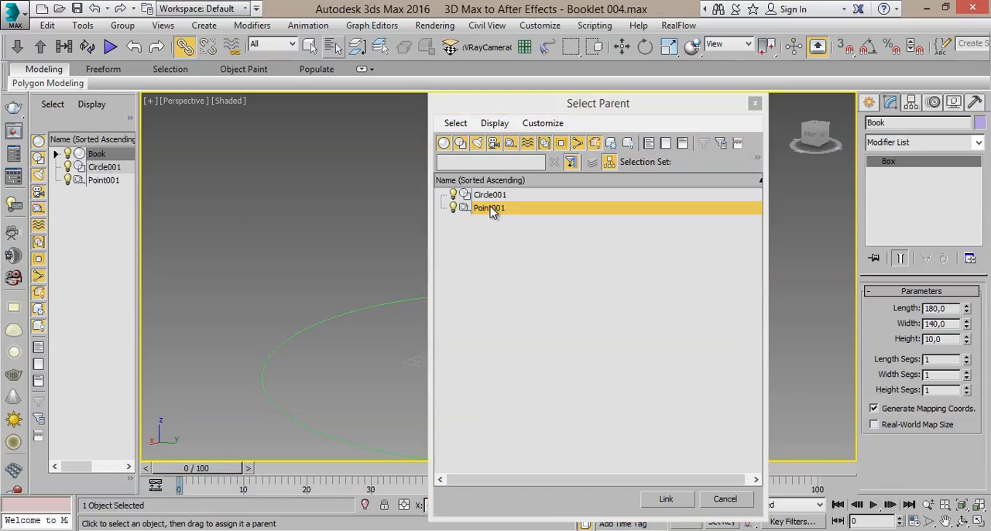
- Move the Point001 helper with its linked Book along Y to about 42.8, and undo that move
{"action": "left_click", "coordinate": [622, 46]}
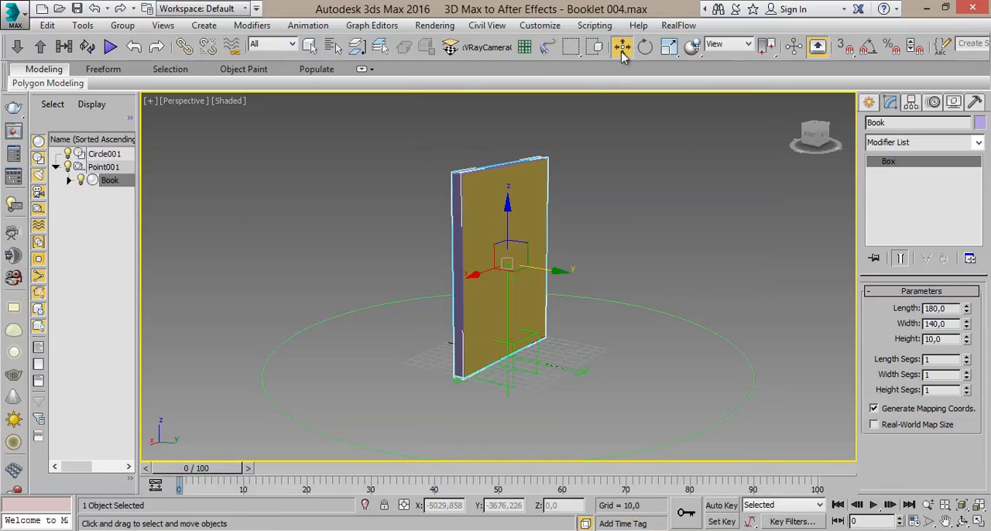
{"action": "left_click", "coordinate": [563, 369]}
{"action": "left_click_drag", "start_coordinate": [552, 366], "coordinate": [582, 372]}
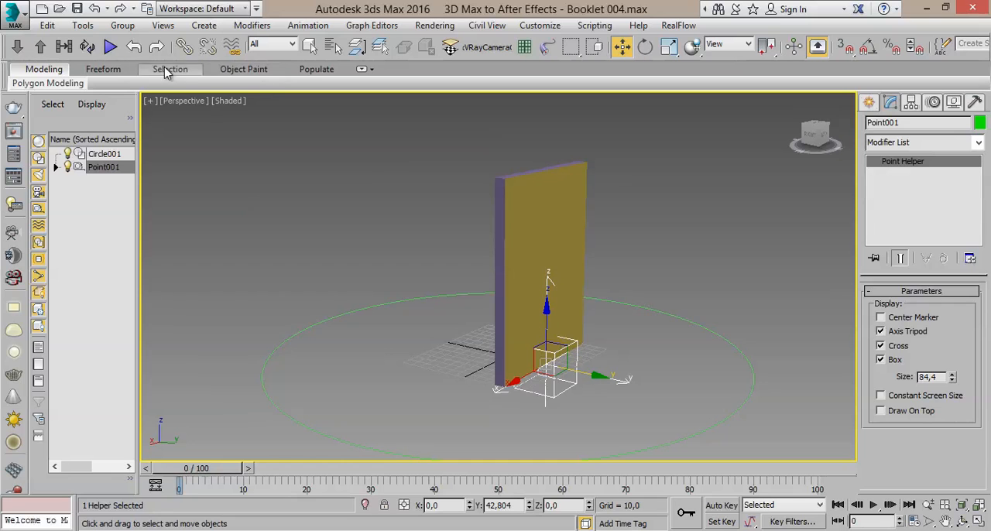
{"action": "left_click", "coordinate": [134, 46]}
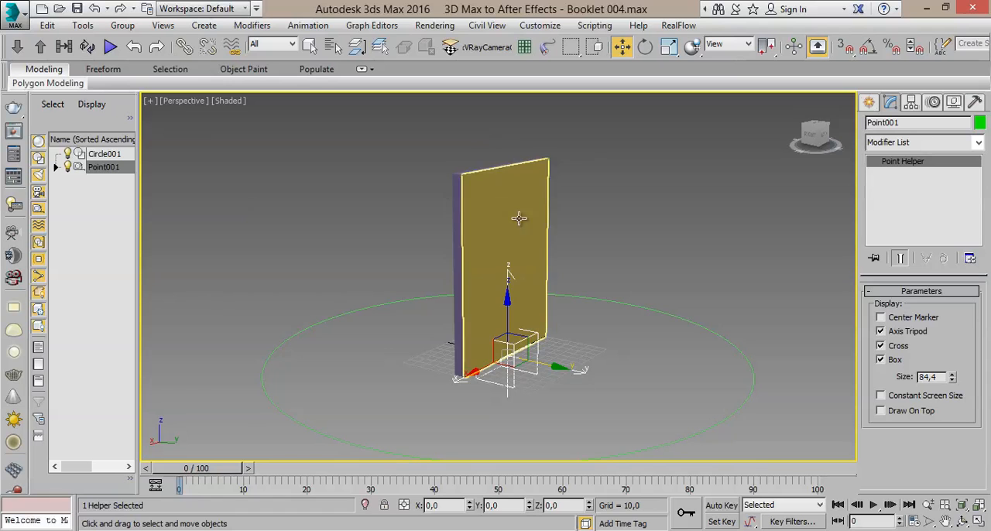
- Inspect the booklet and the surrounding circle from several angles with nothing selected, and scrub the timeline to frame 100
{"action": "middle_click_drag", "start_coordinate": [650, 275], "coordinate": [600, 270], "text": "alt"}
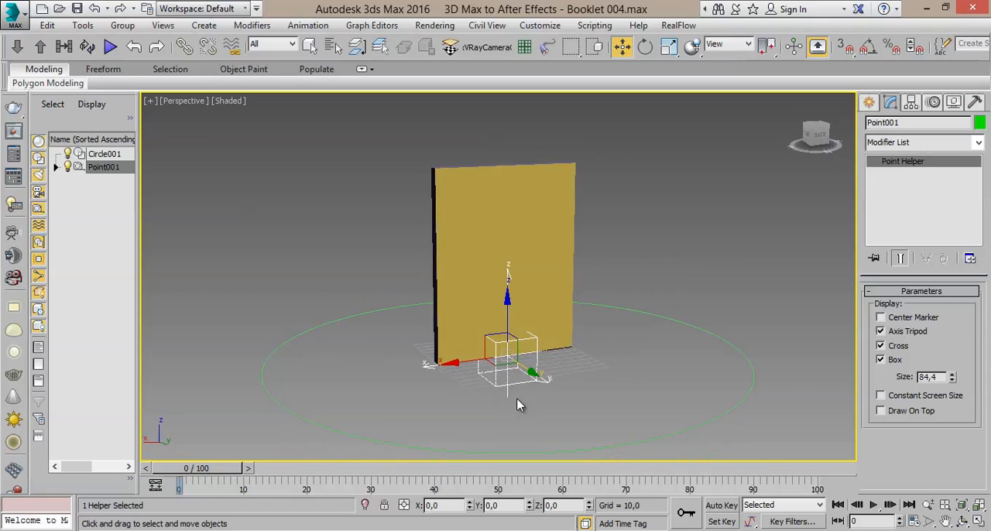
{"action": "middle_click_drag", "start_coordinate": [404, 383], "coordinate": [288, 311]}
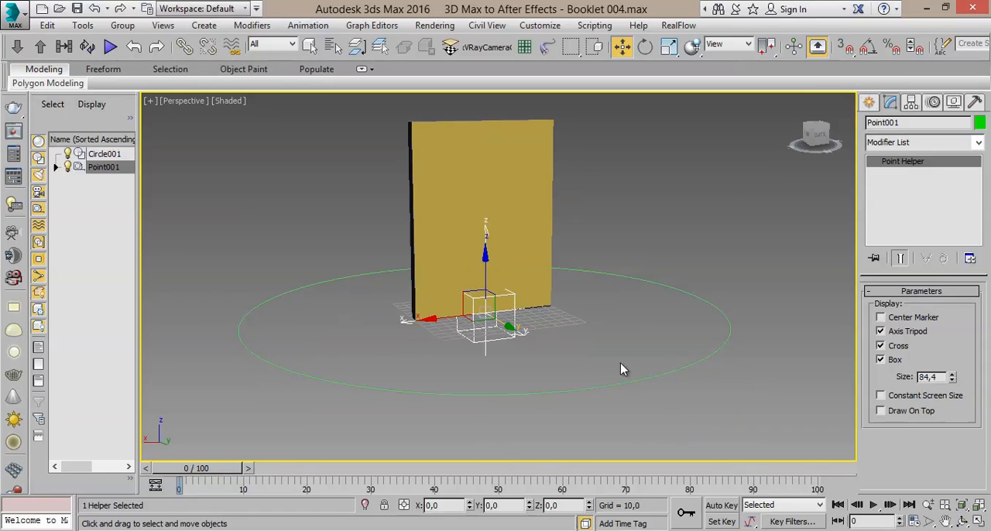
{"action": "middle_click_drag", "start_coordinate": [443, 276], "coordinate": [474, 324], "text": "alt"}
{"action": "scroll", "coordinate": [474, 324], "scroll_direction": "down", "scroll_amount": 4}
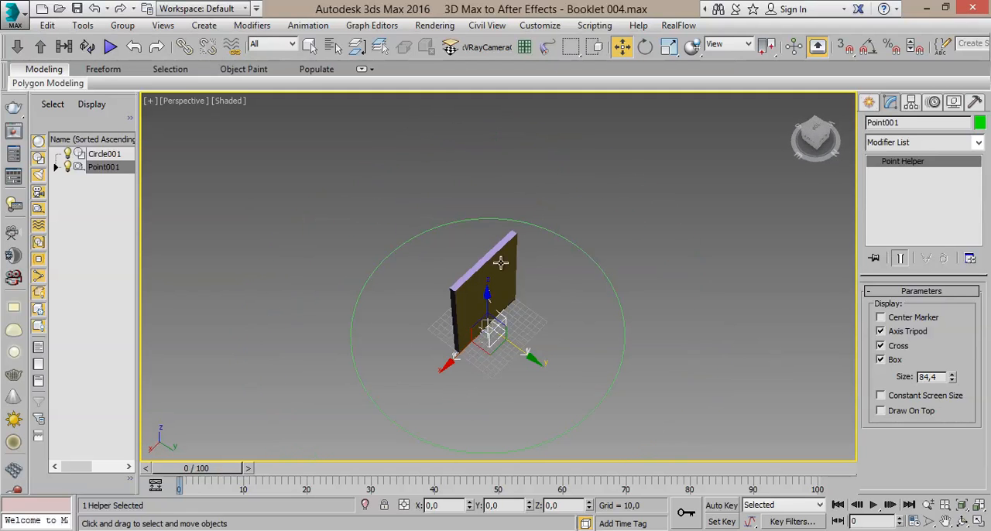
{"action": "middle_click_drag", "start_coordinate": [485, 387], "coordinate": [432, 304], "text": "alt"}
{"action": "scroll", "coordinate": [432, 303], "scroll_direction": "up", "scroll_amount": 3}
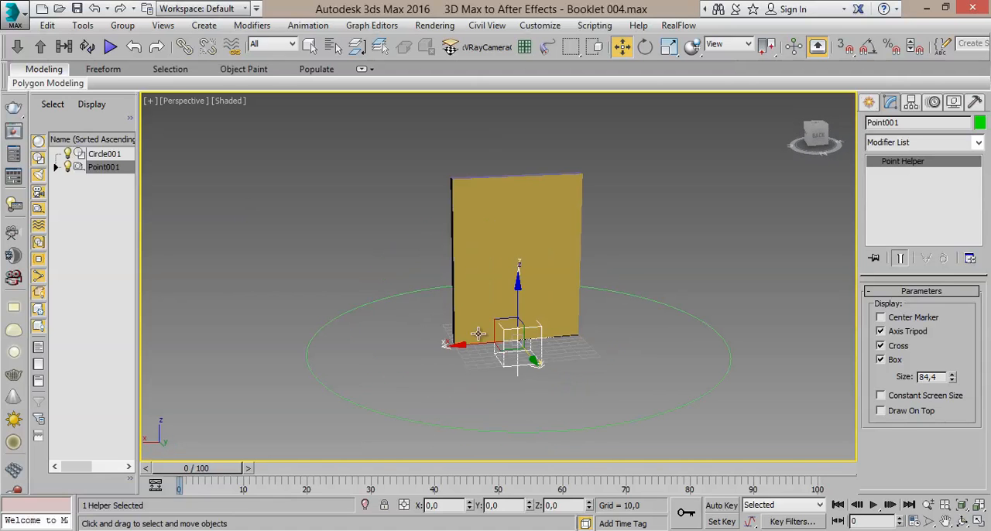
{"action": "left_click", "coordinate": [503, 400]}
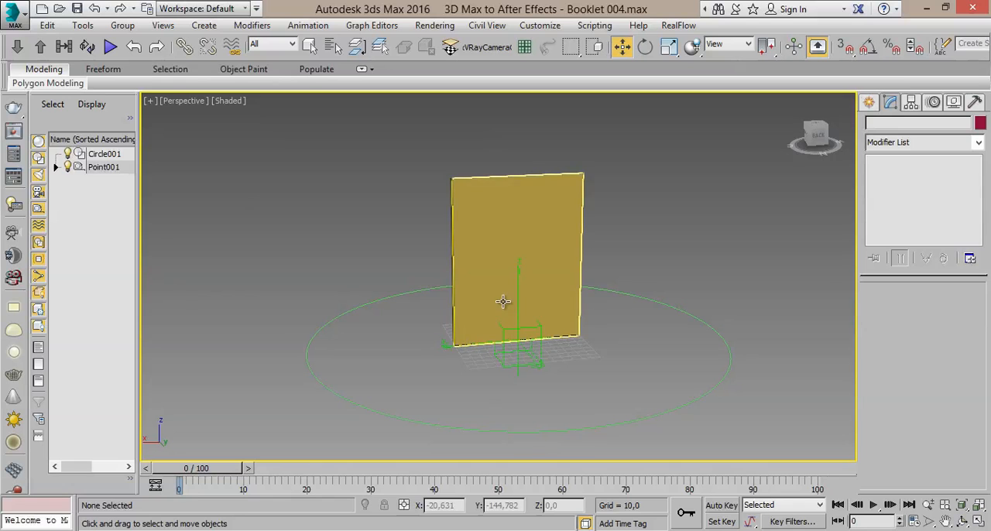
{"action": "left_click_drag", "start_coordinate": [211, 469], "coordinate": [682, 469]}
{"action": "left_click_drag", "start_coordinate": [589, 481], "coordinate": [881, 476]}
{"action": "key", "text": "w"}
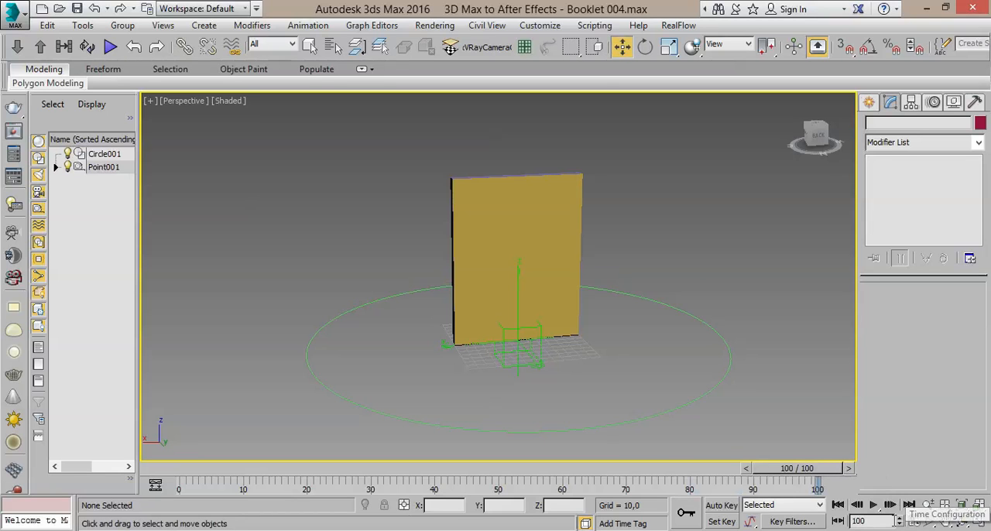
- Switch the time display to MM:SS:TICKS and extend the animation's end time to 0:10:1600, returning the timeline to 0:0:0
{"action": "left_click", "coordinate": [914, 522]}
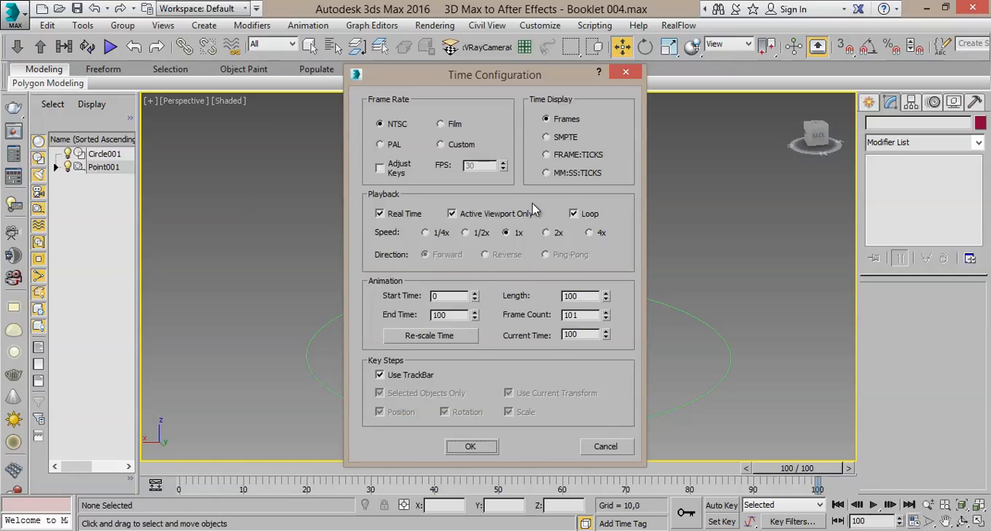
{"action": "left_click", "coordinate": [547, 120]}
{"action": "left_click", "coordinate": [547, 174]}
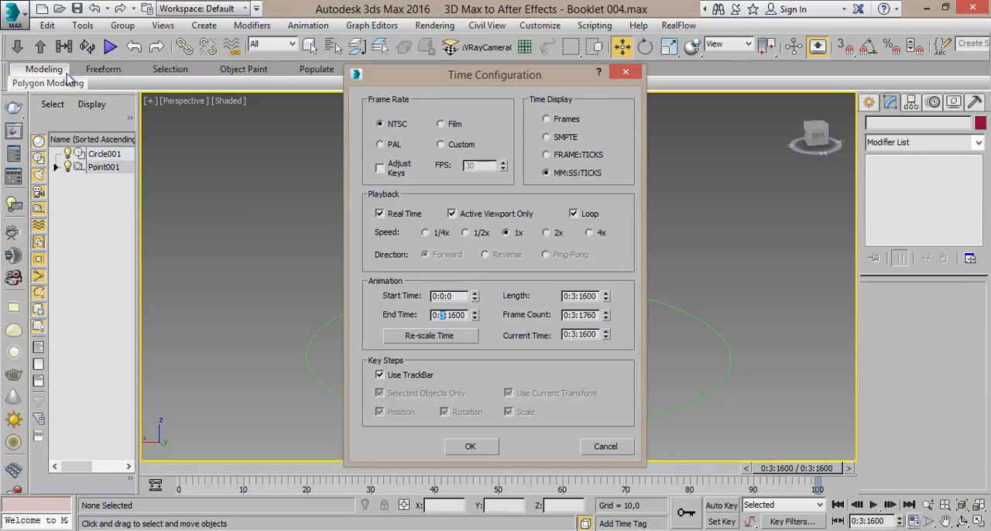
{"action": "type", "text": "0"}
{"action": "left_click", "coordinate": [430, 336]}
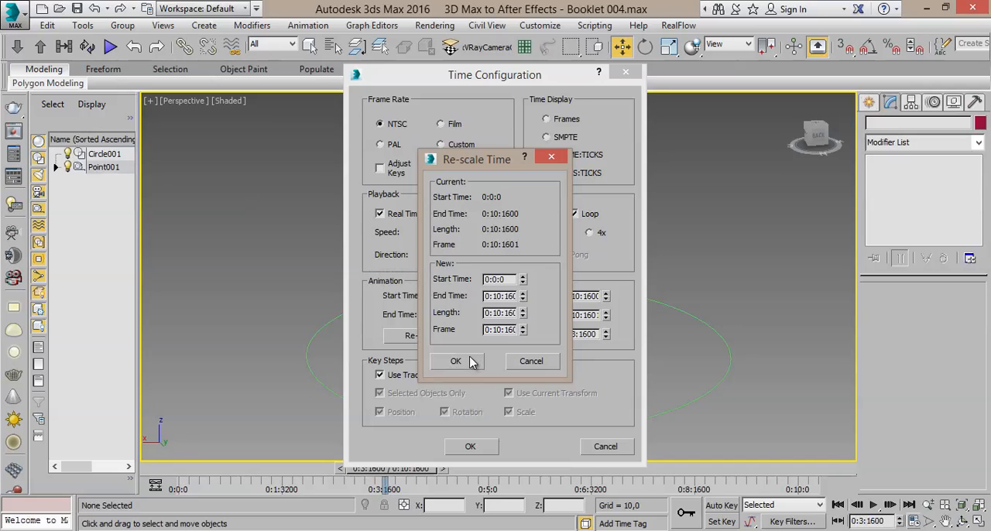
{"action": "left_click", "coordinate": [455, 362]}
{"action": "left_click", "coordinate": [470, 448]}
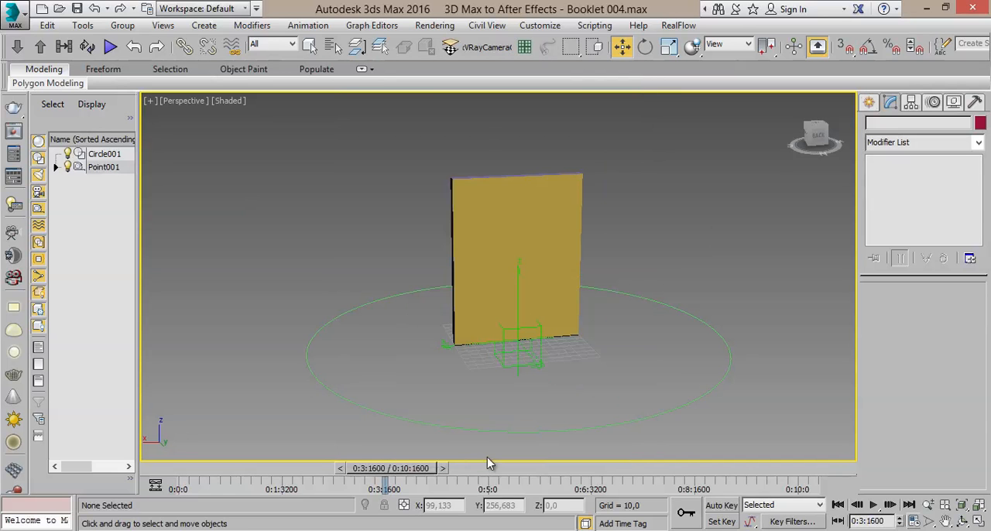
{"action": "left_click_drag", "start_coordinate": [402, 472], "coordinate": [115, 421]}
{"action": "key", "text": "w"}
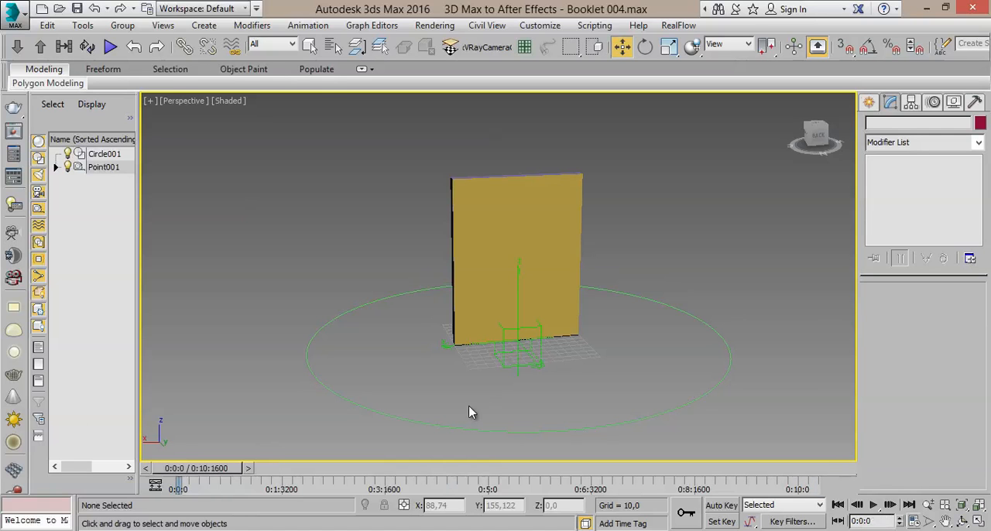
- Apply a Path Constraint to the Point001 helper with Circle001 as its path, and view the booklet's placement on the circle
{"action": "left_click", "coordinate": [310, 46]}
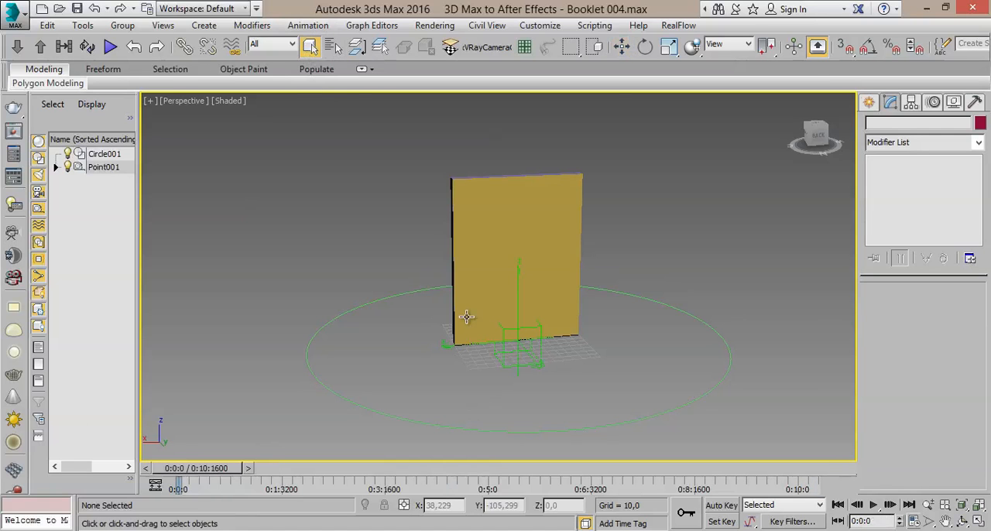
{"action": "left_click", "coordinate": [511, 361]}
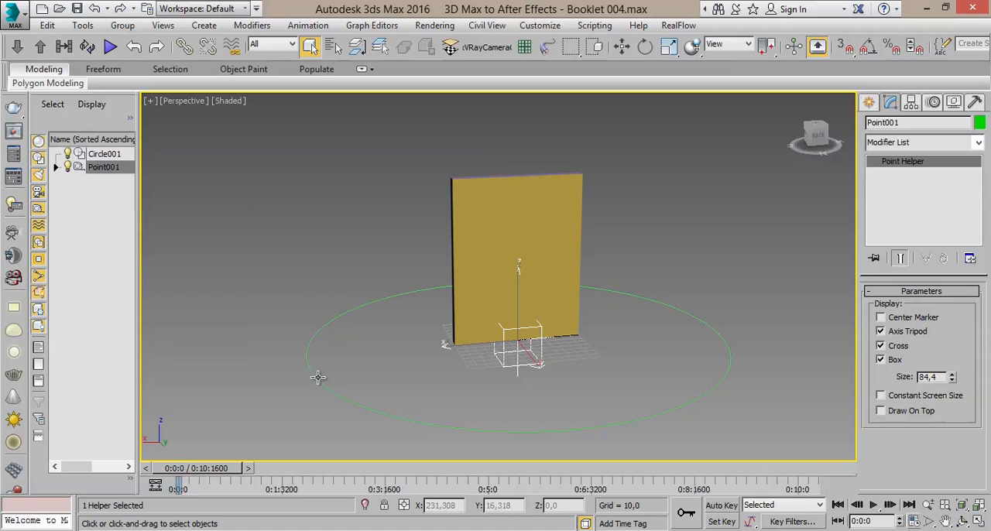
{"action": "left_click", "coordinate": [293, 25]}
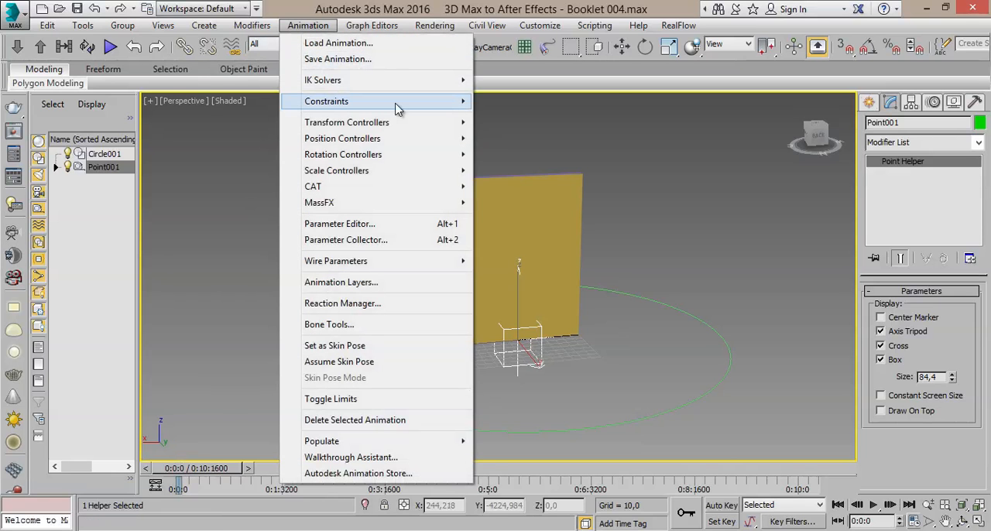
{"action": "mouse_move", "coordinate": [397, 108]}
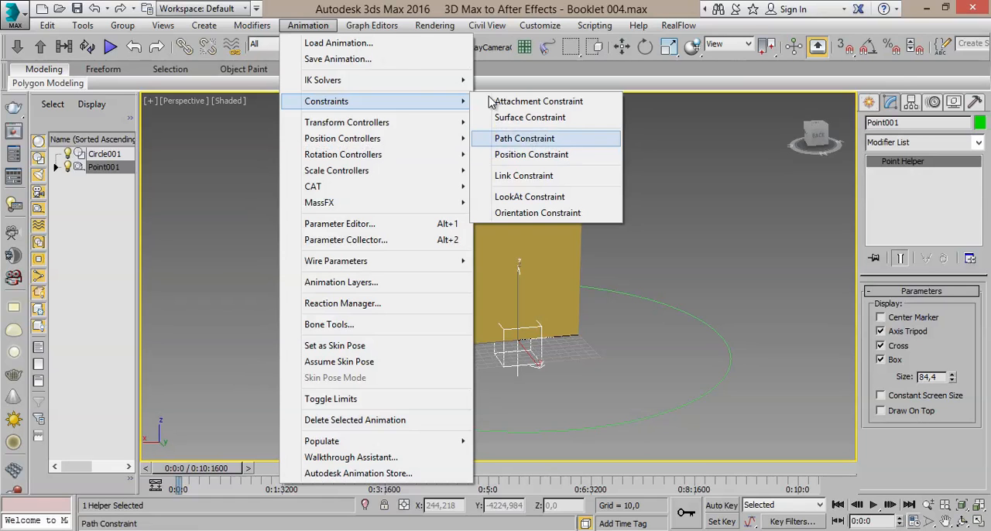
{"action": "left_click", "coordinate": [395, 5]}
{"action": "left_click", "coordinate": [312, 26]}
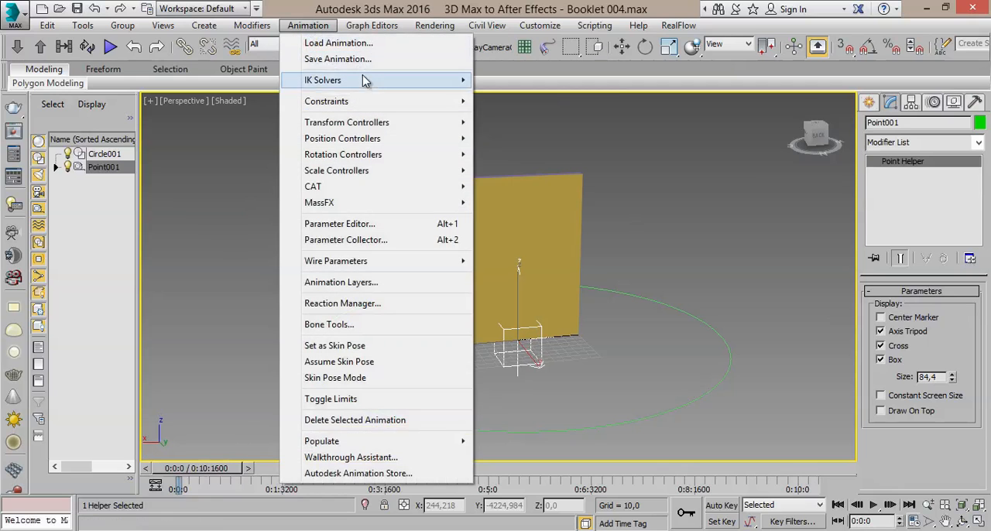
{"action": "mouse_move", "coordinate": [398, 102]}
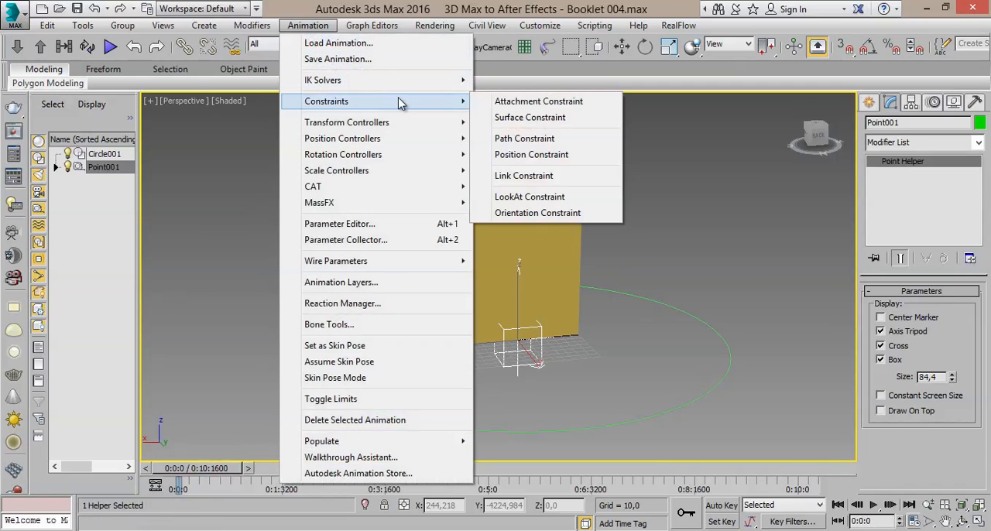
{"action": "left_click", "coordinate": [525, 139]}
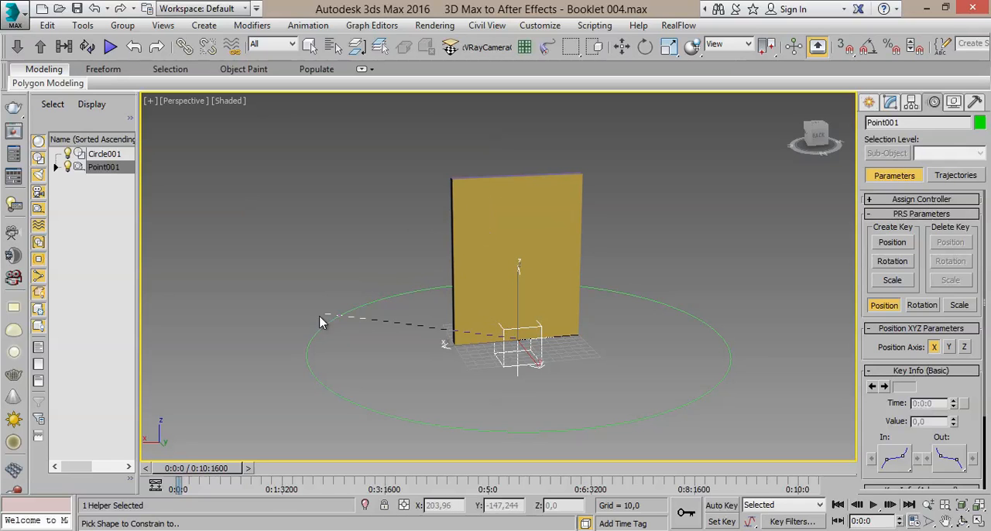
{"action": "left_click", "coordinate": [307, 362]}
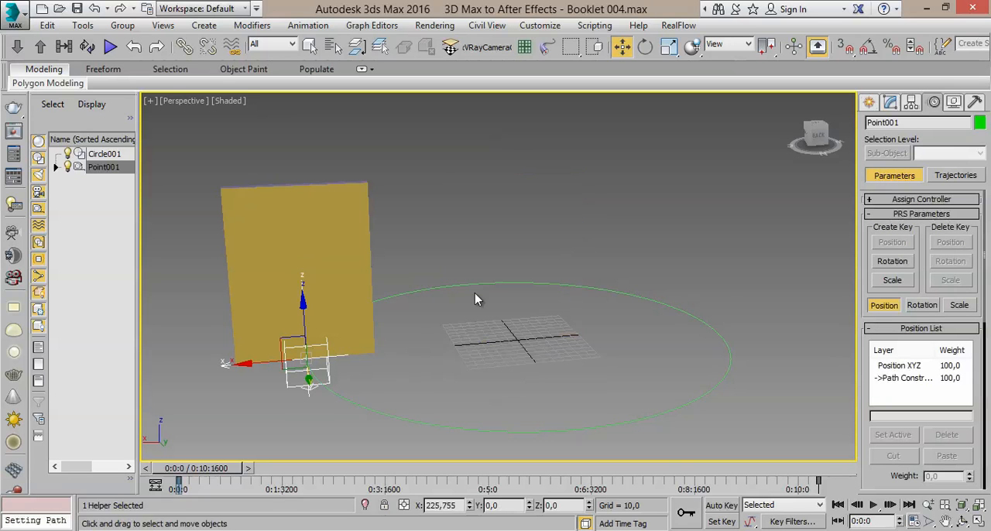
{"action": "middle_click_drag", "start_coordinate": [475, 294], "coordinate": [493, 271]}
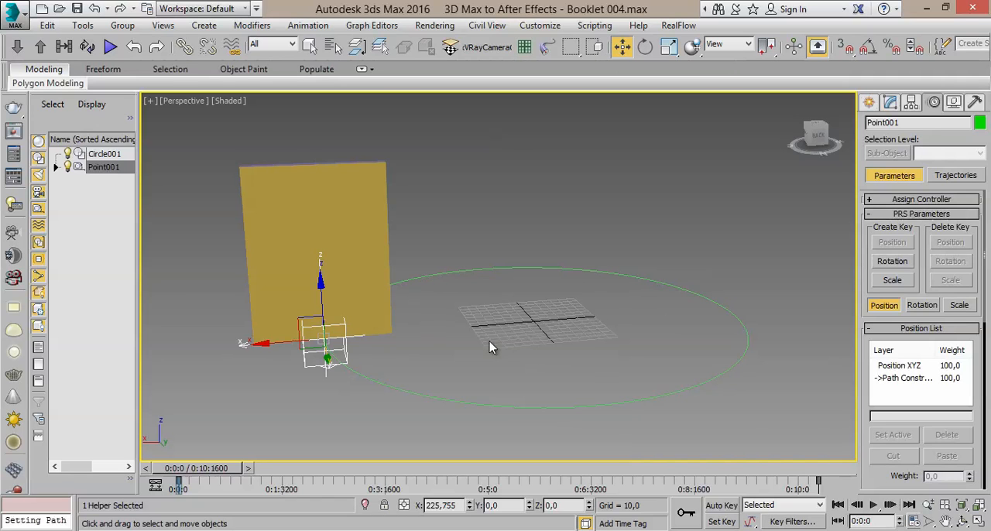
{"action": "middle_click_drag", "start_coordinate": [377, 252], "coordinate": [488, 329], "text": "alt"}
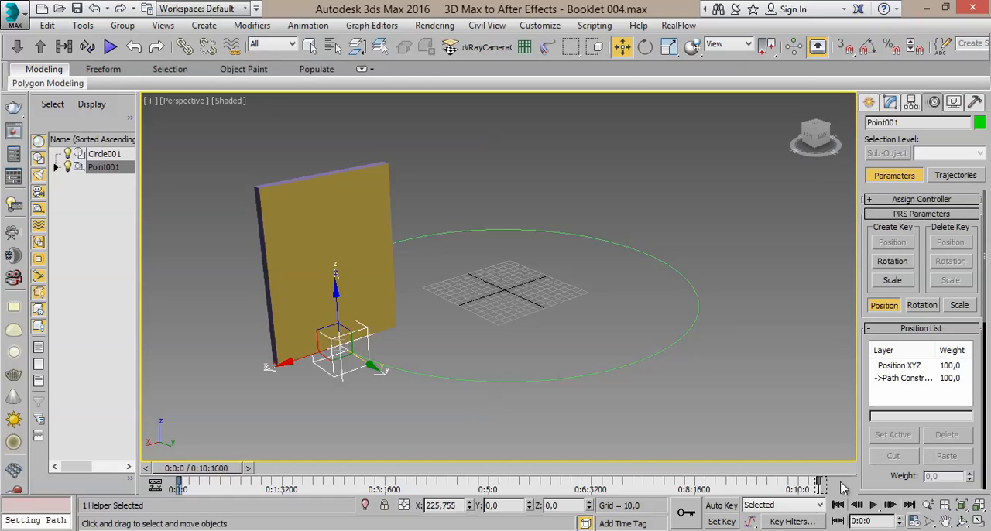
{"action": "middle_click_drag", "start_coordinate": [763, 396], "coordinate": [770, 397]}
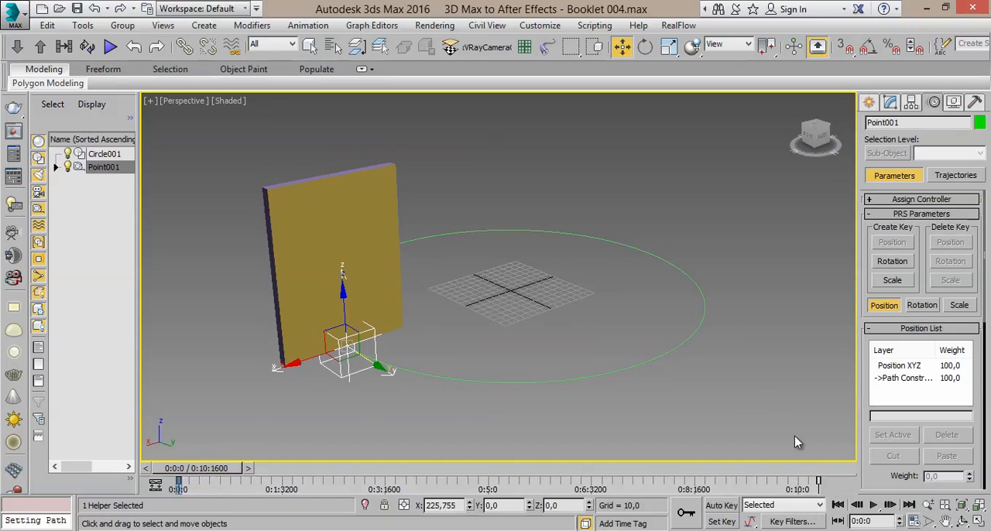
- Play back the booklet's motion around the circle, rewind to 0:0:0, and save the scene as 3D Max to After Effects - Booklet 005.max
{"action": "left_click", "coordinate": [875, 505]}
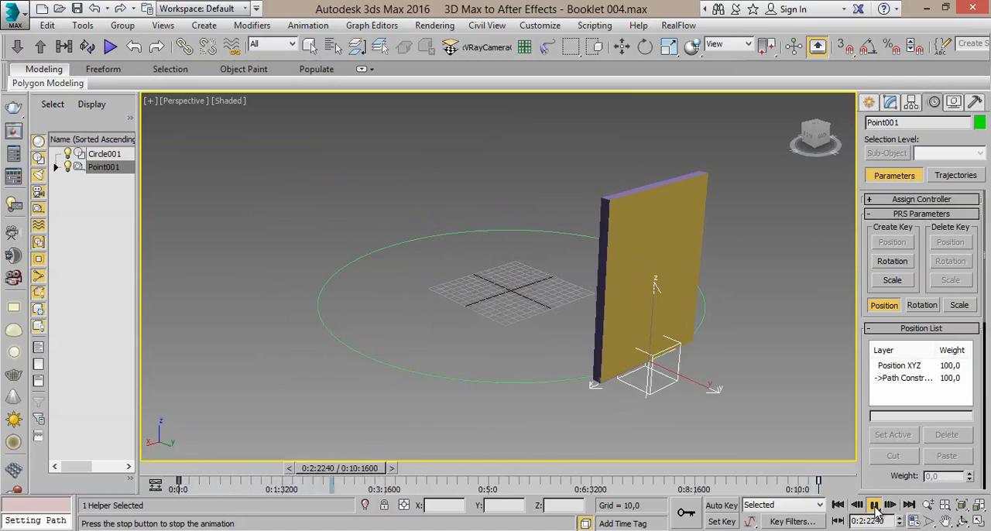
{"action": "left_click", "coordinate": [874, 505]}
{"action": "left_click_drag", "start_coordinate": [399, 469], "coordinate": [142, 469]}
{"action": "key", "text": "w"}
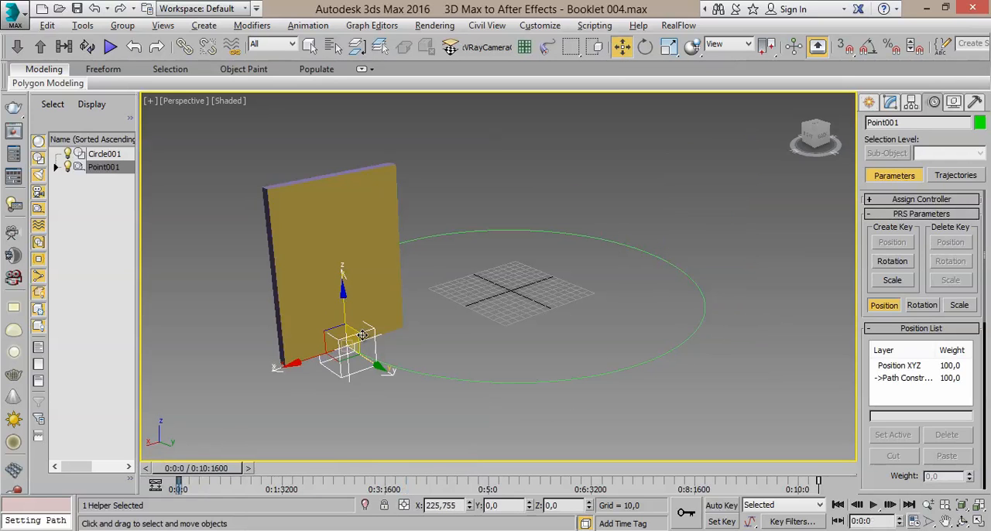
{"action": "middle_click_drag", "start_coordinate": [362, 336], "coordinate": [359, 315], "text": "alt"}
{"action": "key", "text": "ctrl+s"}
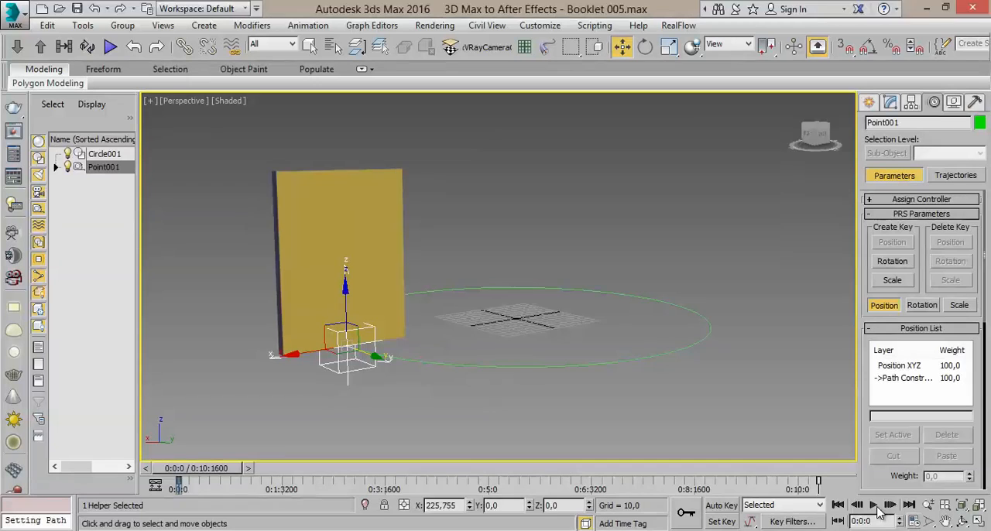
- Play and scrub the booklet's path animation while viewing it from the back, and return the timeline to 0:0:0
{"action": "left_click", "coordinate": [875, 505]}
{"action": "middle_click_drag", "start_coordinate": [600, 309], "coordinate": [486, 309], "text": "alt"}
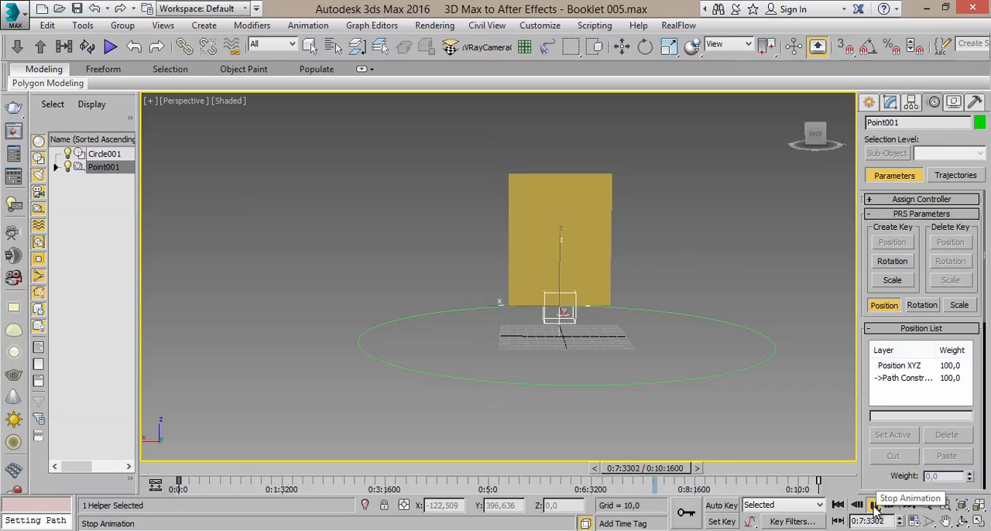
{"action": "left_click", "coordinate": [875, 505]}
{"action": "key", "text": "w"}
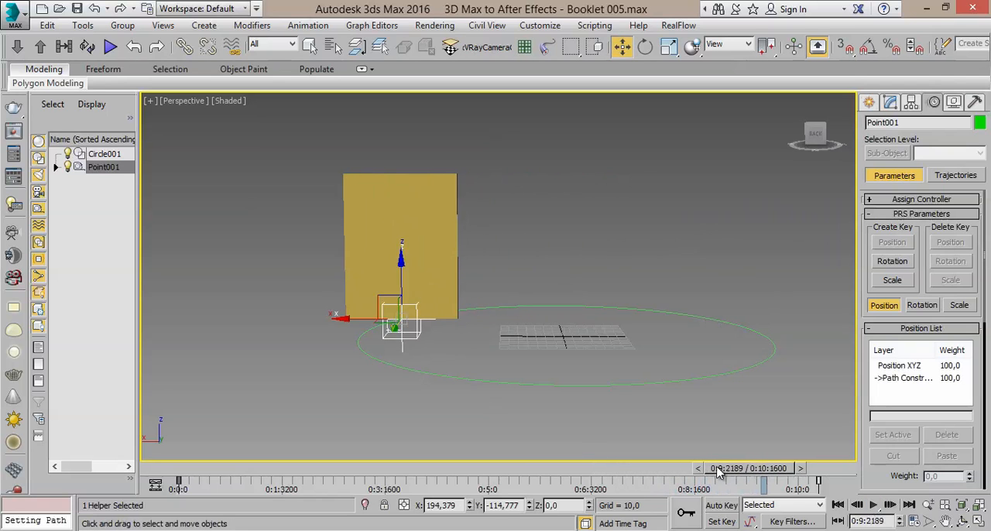
{"action": "left_click_drag", "start_coordinate": [729, 471], "coordinate": [326, 453]}
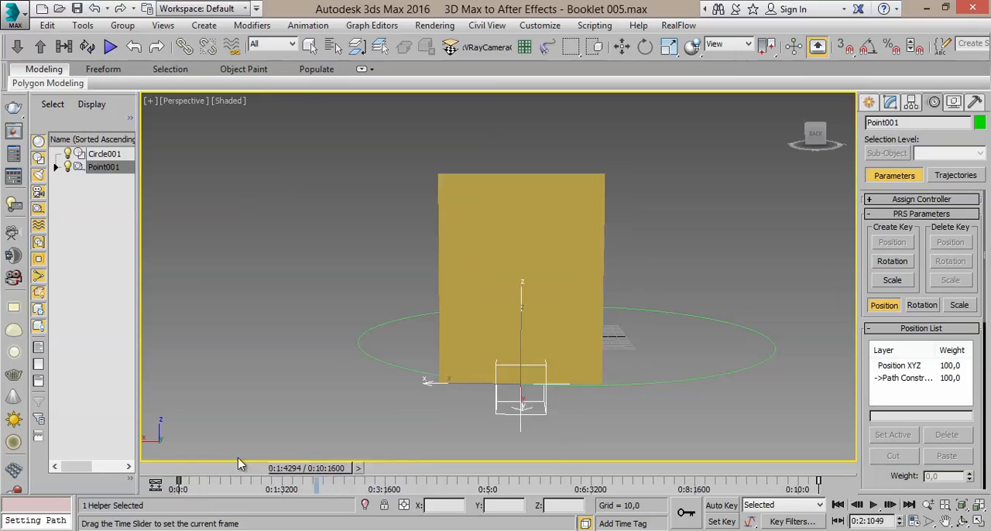
{"action": "left_click_drag", "start_coordinate": [326, 454], "coordinate": [118, 457]}
{"action": "key", "text": "w"}
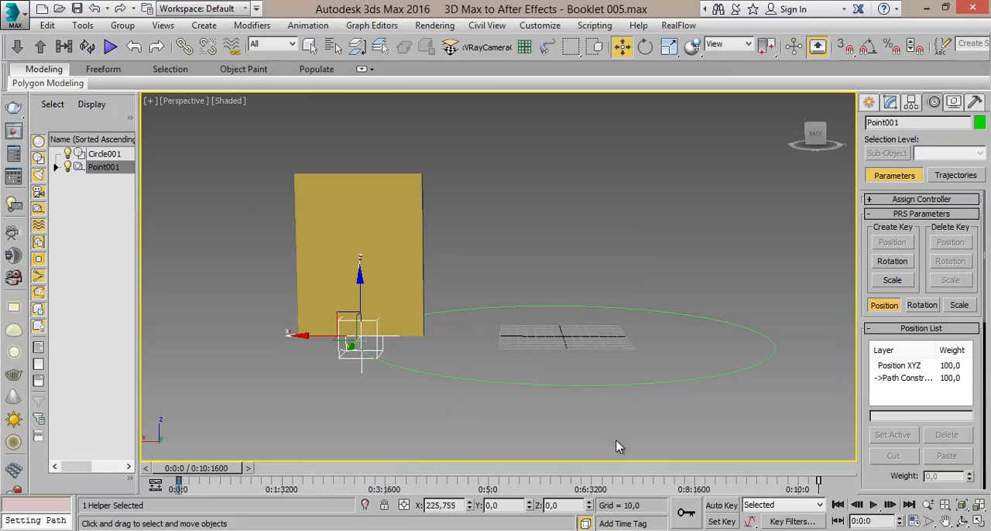
- Turn on Auto Key and, at 0:0:0, move the Point001 helper along the circle to about X 180,1 and Y -136,0
{"action": "left_click", "coordinate": [722, 506]}
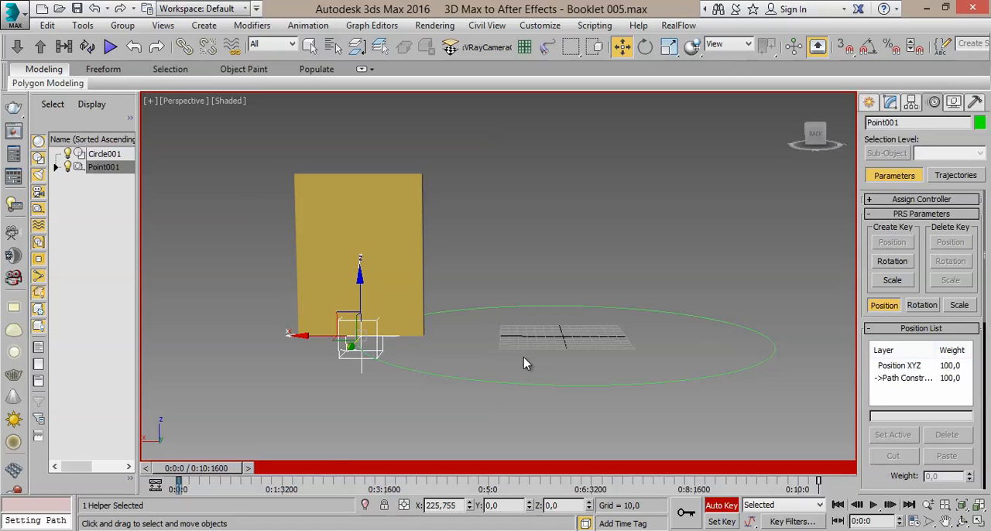
{"action": "middle_click_drag", "start_coordinate": [508, 370], "coordinate": [491, 387], "text": "alt"}
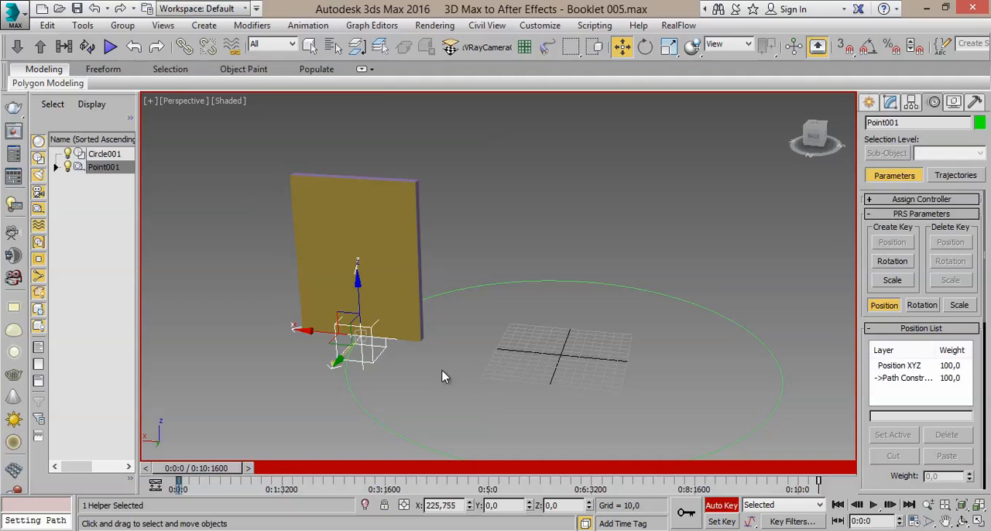
{"action": "left_click_drag", "start_coordinate": [341, 357], "coordinate": [454, 272]}
- Play and scrub through the whole timeline to check the booklet's changed motion, and return to the start
{"action": "left_click_drag", "start_coordinate": [195, 471], "coordinate": [158, 470]}
{"action": "left_click", "coordinate": [875, 505]}
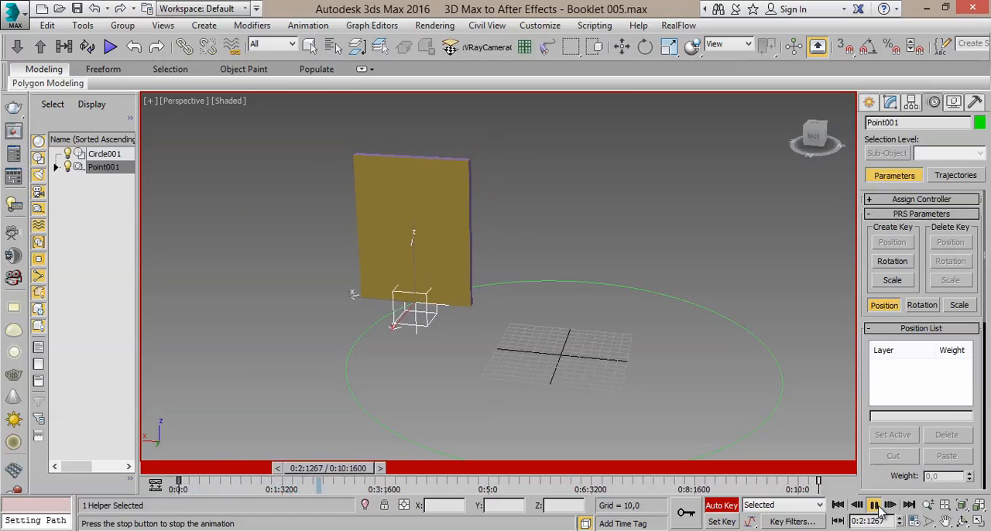
{"action": "left_click", "coordinate": [875, 505]}
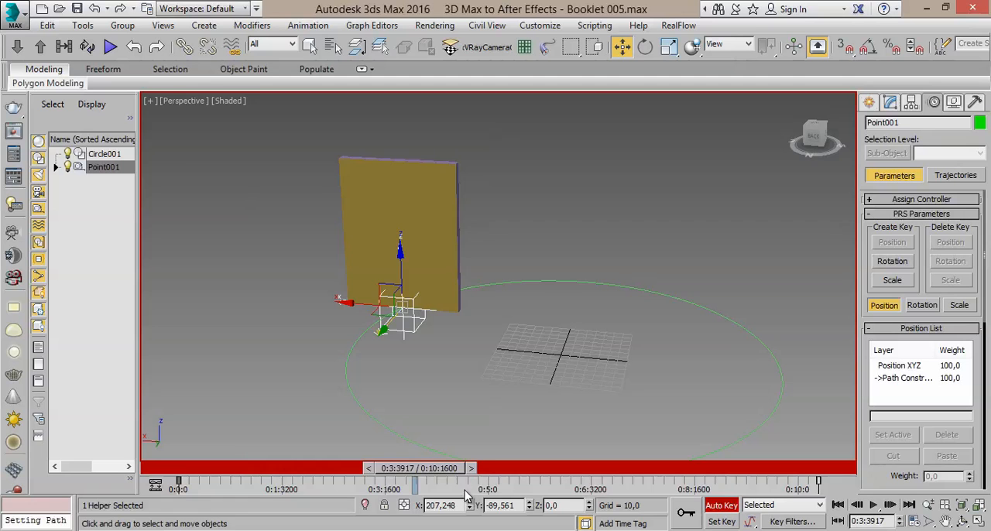
{"action": "left_click_drag", "start_coordinate": [472, 469], "coordinate": [910, 463]}
{"action": "left_click_drag", "start_coordinate": [755, 469], "coordinate": [91, 512]}
- Key the Point001 helper at 0:3:976 by moving it along the circle to about X 199,0 and Y 106,6
{"action": "left_click_drag", "start_coordinate": [190, 468], "coordinate": [403, 474]}
{"action": "middle_click_drag", "start_coordinate": [481, 372], "coordinate": [366, 358], "text": "alt"}
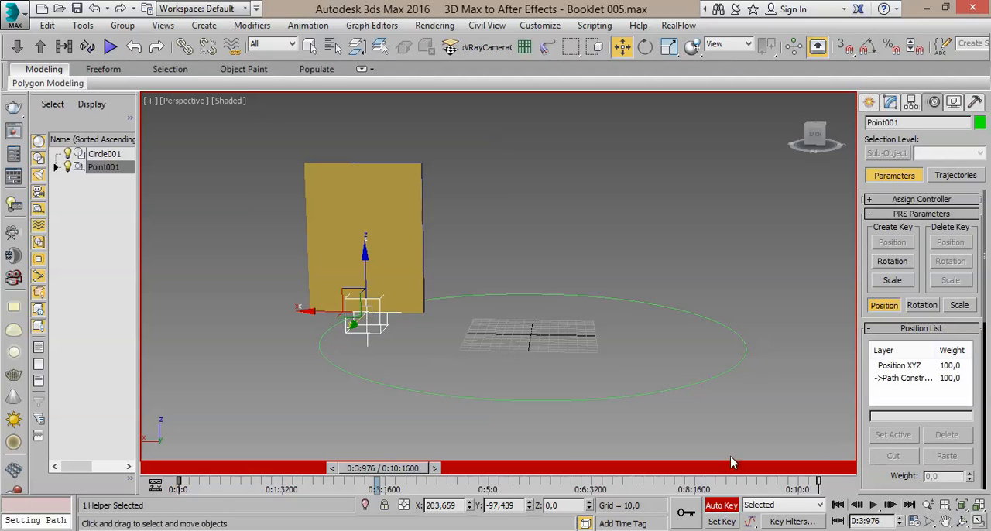
{"action": "left_click_drag", "start_coordinate": [352, 324], "coordinate": [306, 370]}
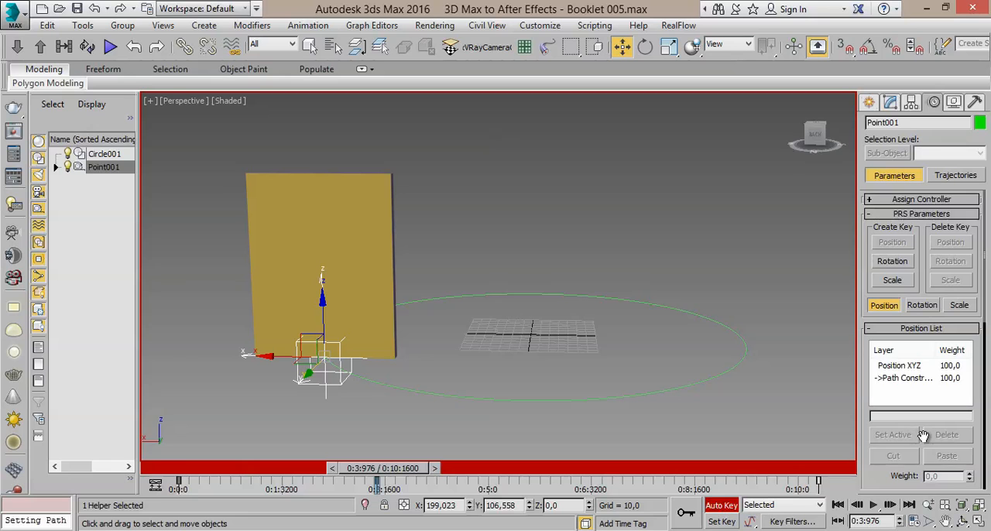
- Display Point001's Path Constraint parameters in its motion settings, down to the % Along Path value
{"action": "scroll", "coordinate": [869, 440], "scroll_direction": "down", "scroll_amount": 5}
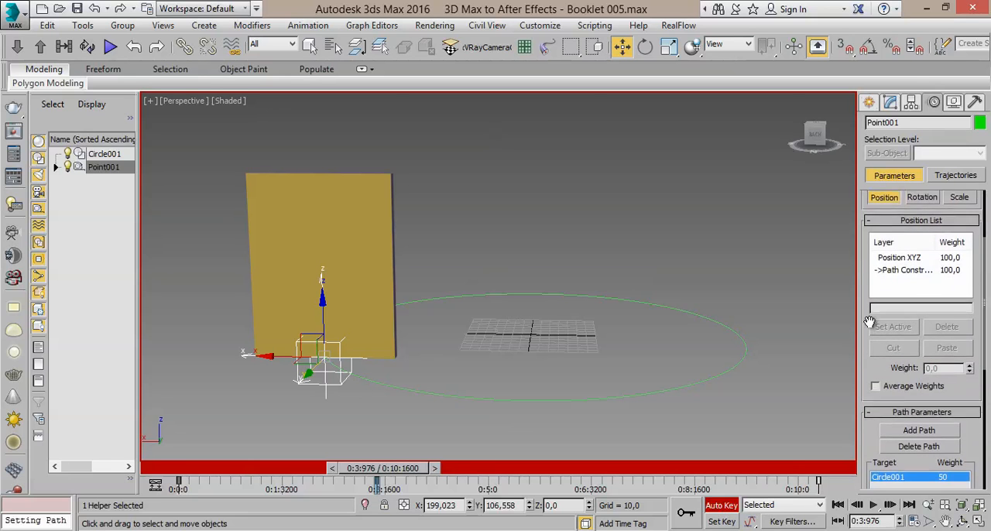
{"action": "left_click", "coordinate": [869, 103]}
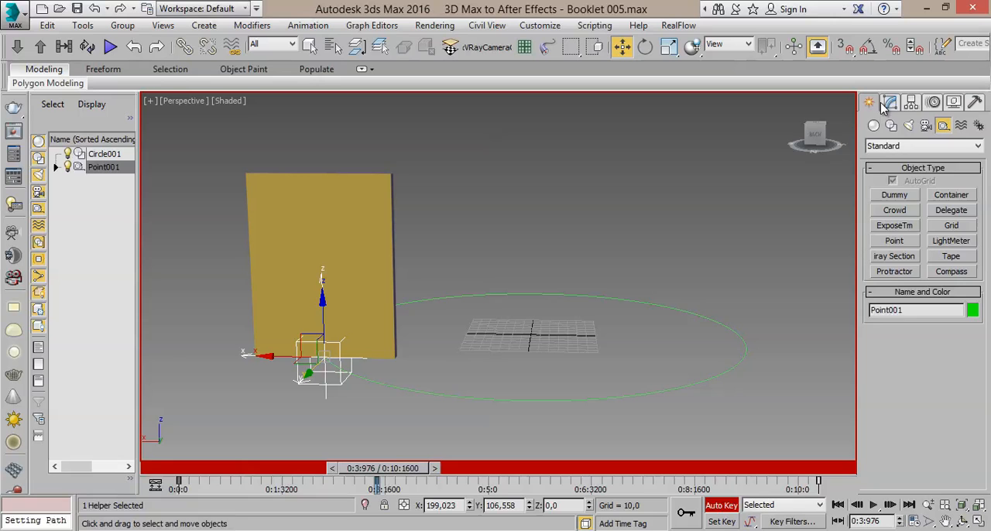
{"action": "left_click", "coordinate": [890, 103]}
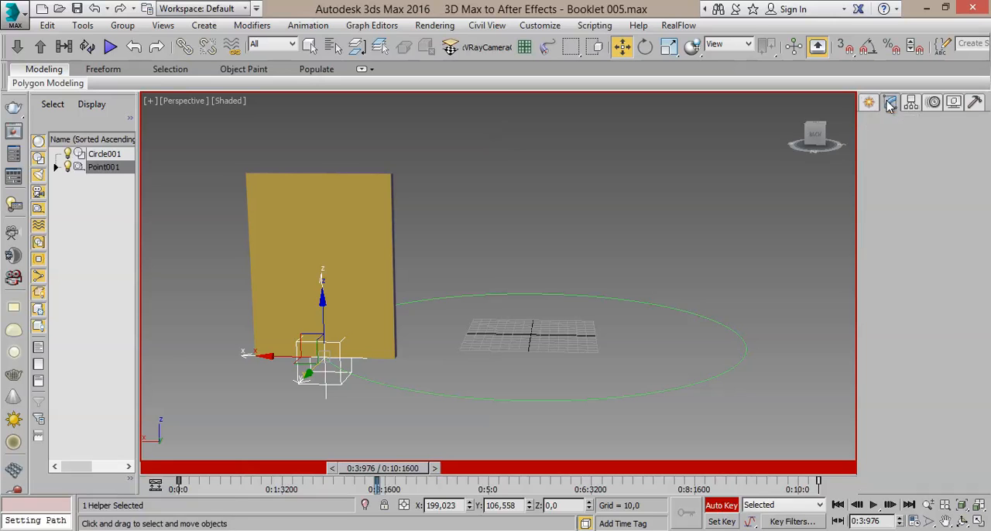
{"action": "left_click", "coordinate": [934, 104]}
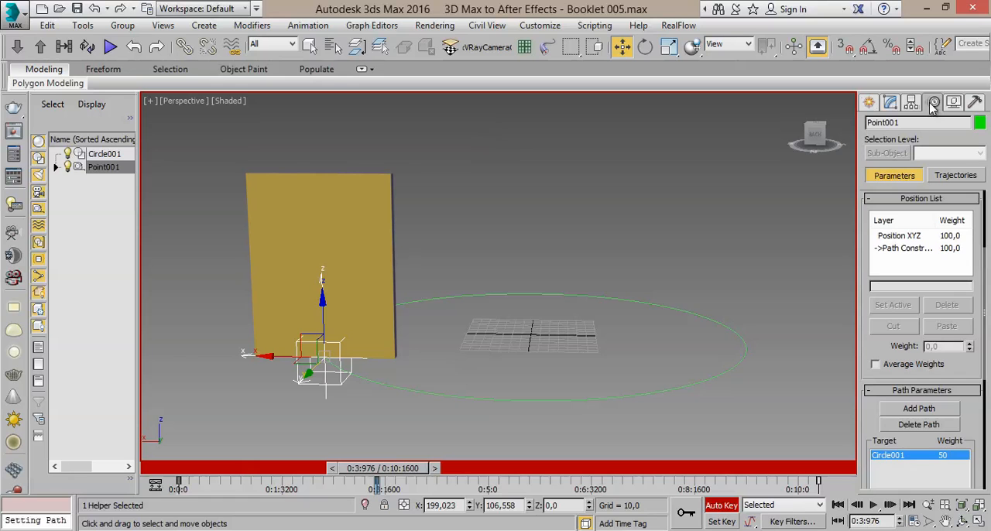
{"action": "scroll", "coordinate": [888, 234], "scroll_direction": "down", "scroll_amount": 2}
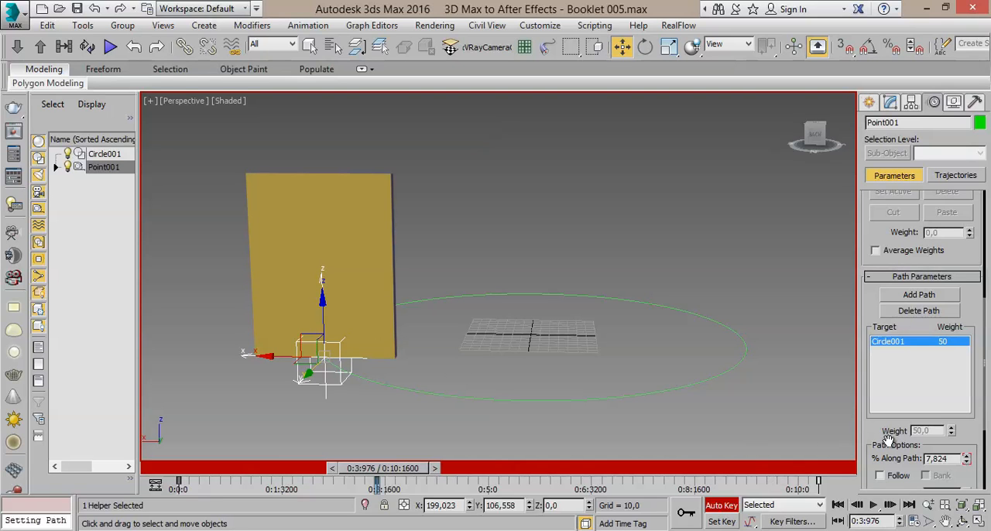
{"action": "left_click_drag", "start_coordinate": [889, 442], "coordinate": [890, 405]}
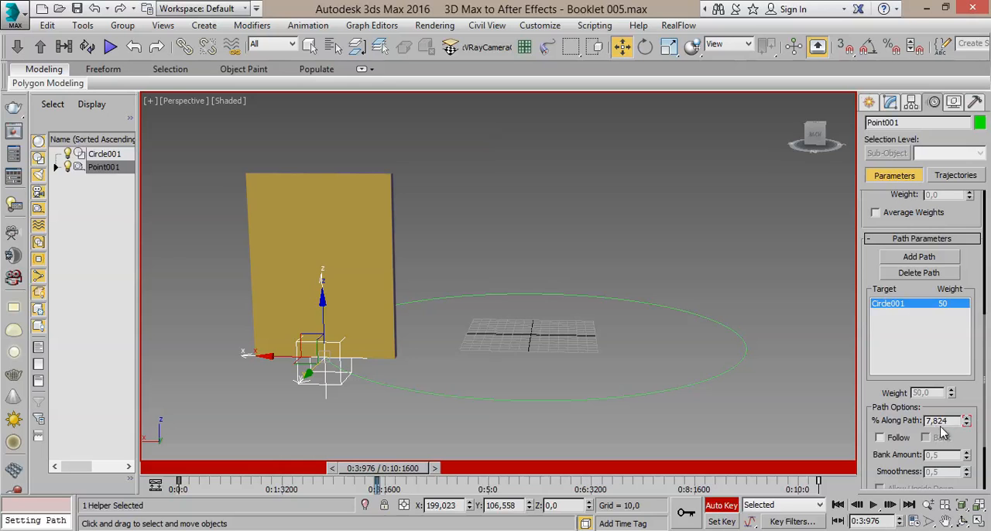
- Compare Point001's % Along Path at different times, return to 0:0:0, and save the scene as 3D Max to After Effects - Booklet 006.max
{"action": "left_click_drag", "start_coordinate": [425, 476], "coordinate": [204, 501]}
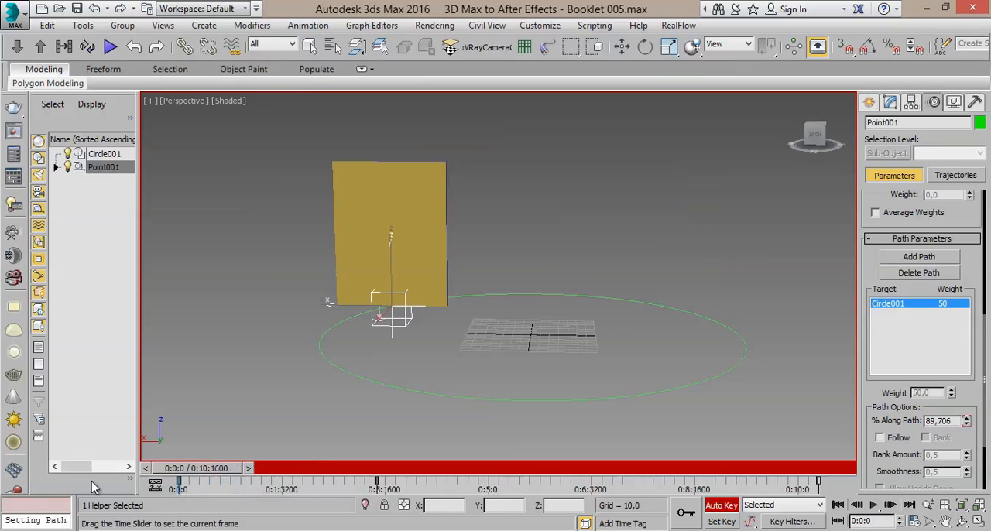
{"action": "key", "text": "w"}
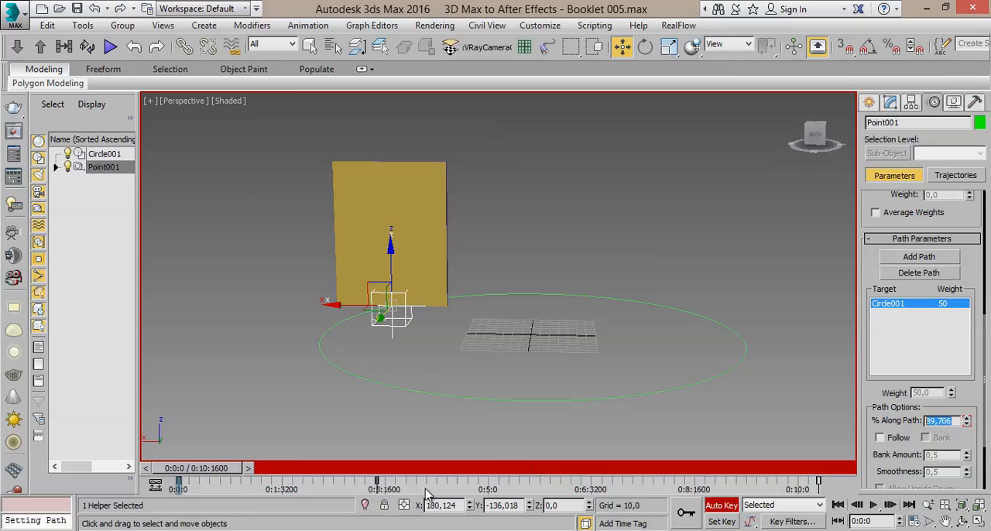
{"action": "left_click_drag", "start_coordinate": [228, 476], "coordinate": [383, 480]}
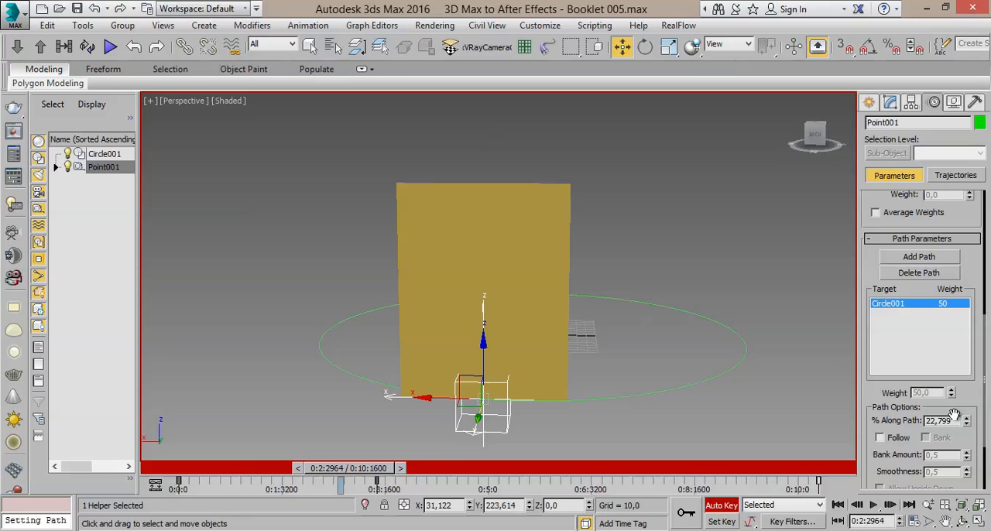
{"action": "left_click_drag", "start_coordinate": [956, 424], "coordinate": [870, 425]}
{"action": "left_click_drag", "start_coordinate": [357, 475], "coordinate": [196, 469]}
{"action": "key", "text": "w"}
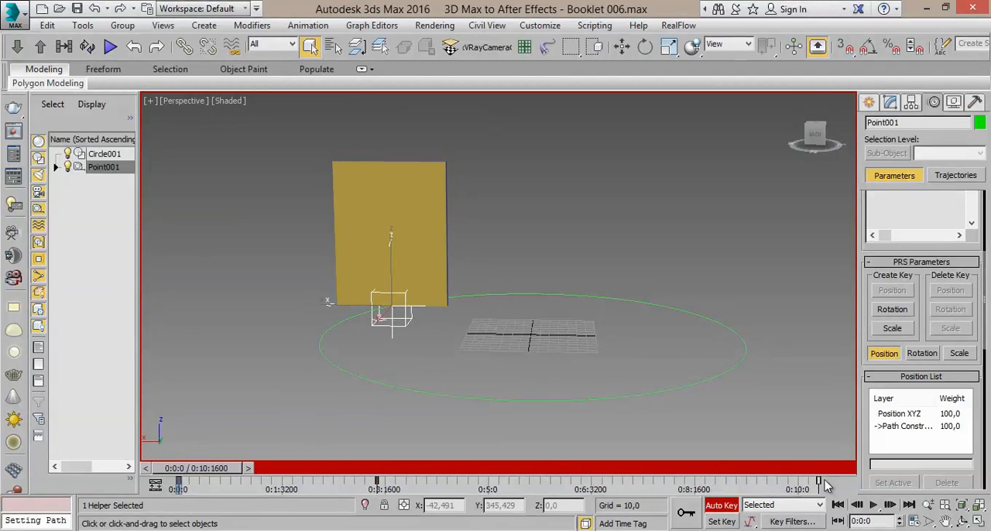
- Delete Point001's animation key at the end of the timeline, at 0:10:1600
{"action": "left_click_drag", "start_coordinate": [800, 485], "coordinate": [814, 489]}
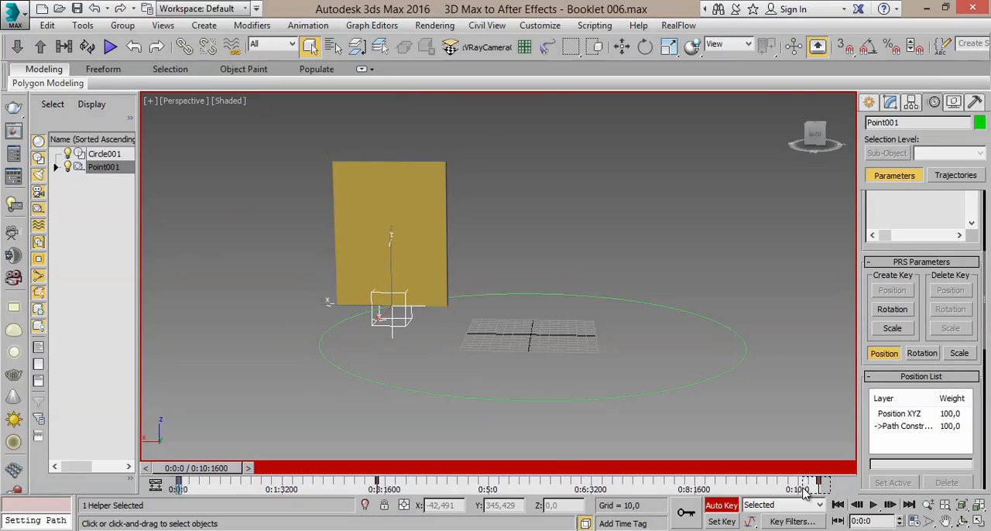
{"action": "right_click", "coordinate": [820, 482]}
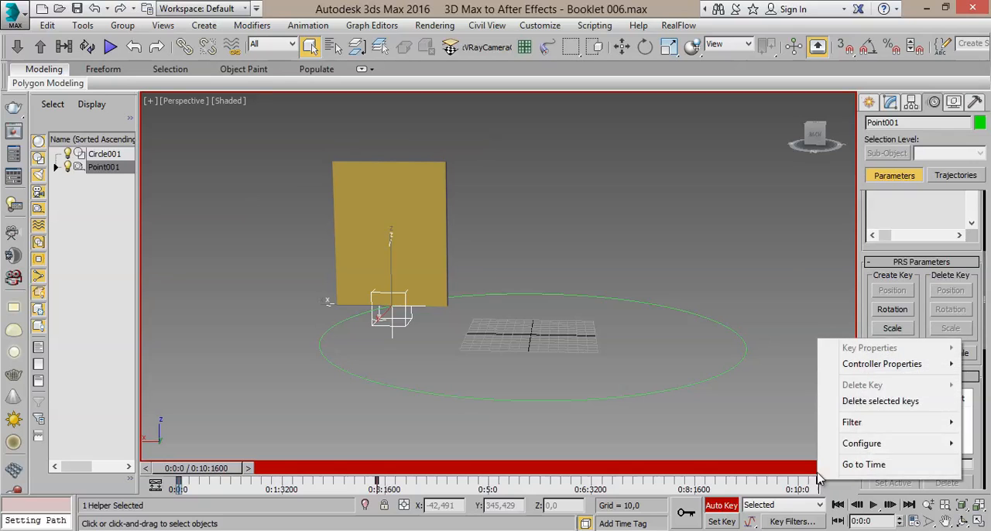
{"action": "left_click", "coordinate": [879, 401]}
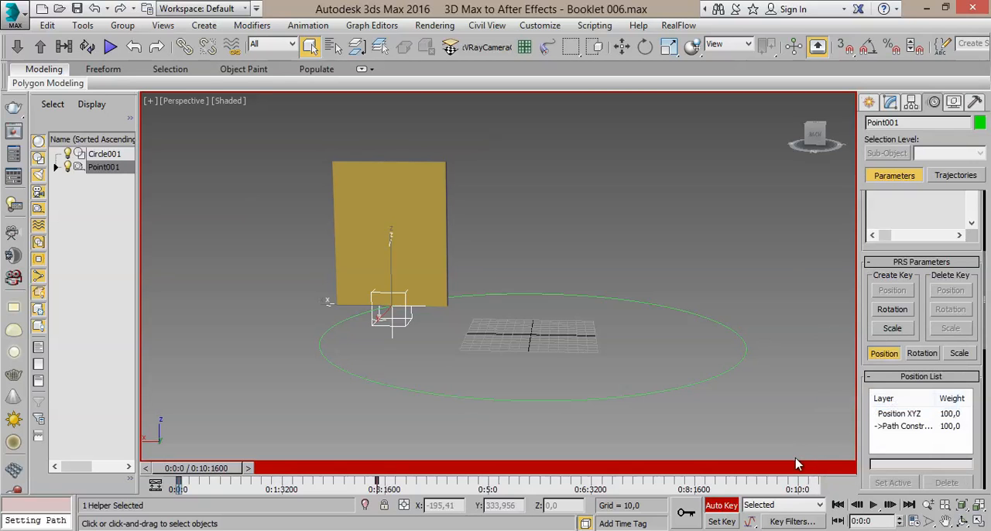
- Play the animation without the end key past 0:4:4762, and return the timeline to 0:0:0
{"action": "left_click", "coordinate": [873, 505]}
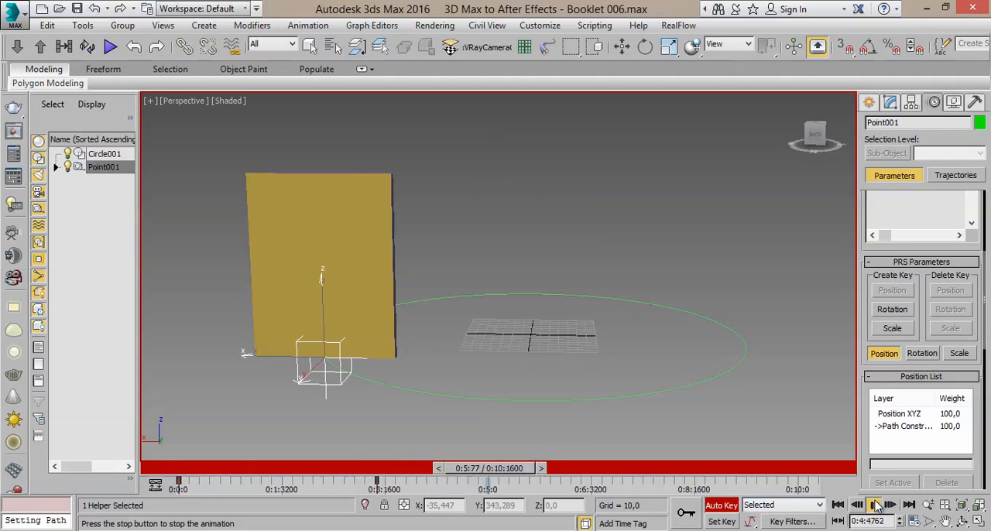
{"action": "left_click", "coordinate": [857, 505]}
{"action": "left_click_drag", "start_coordinate": [511, 469], "coordinate": [172, 474]}
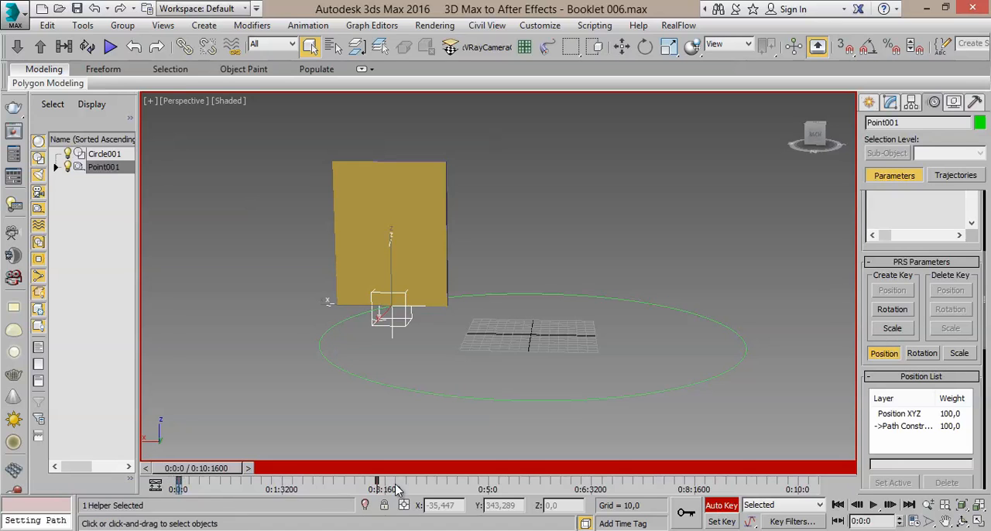
- Delete Point001's animation key at 0:3:976
{"action": "left_click_drag", "start_coordinate": [396, 490], "coordinate": [369, 488]}
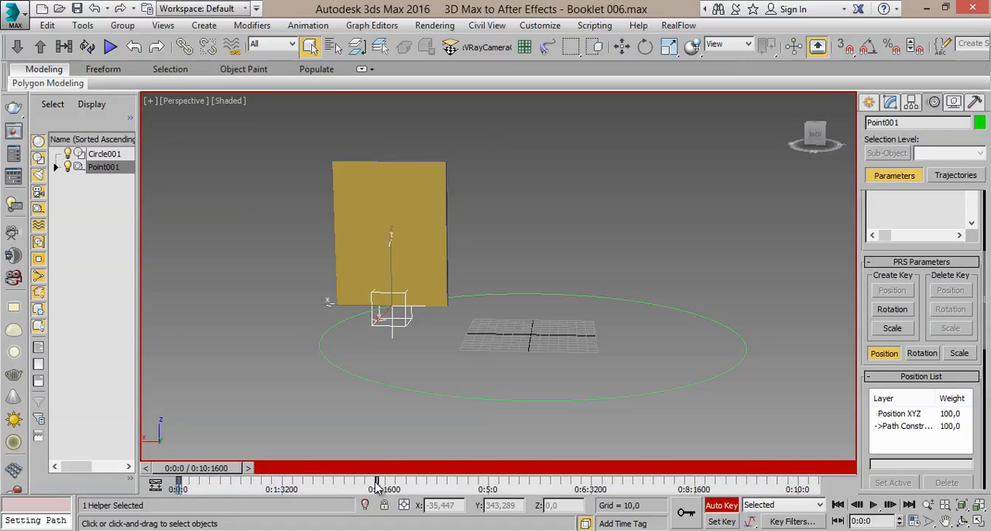
{"action": "right_click", "coordinate": [375, 482]}
{"action": "left_click", "coordinate": [418, 401]}
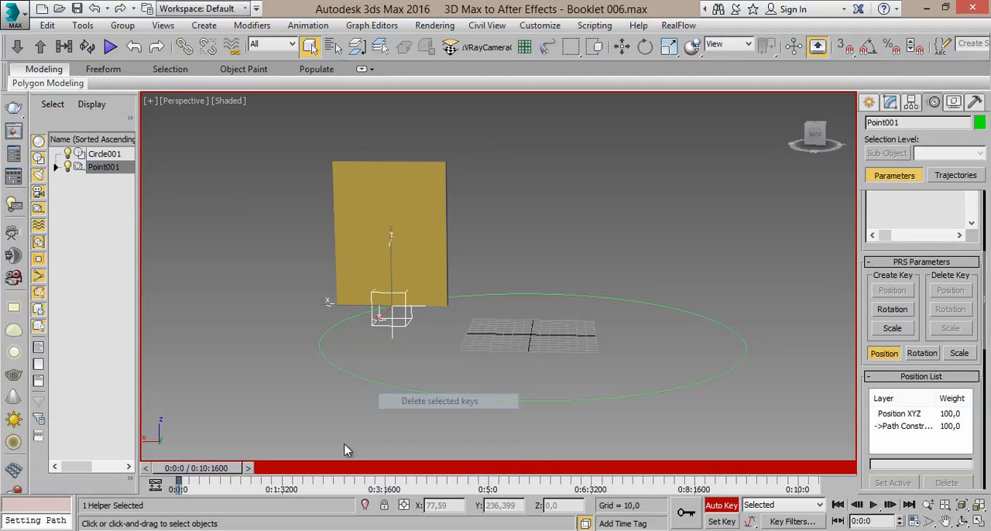
- At 0:4:1681, set Point001's % Along Path to 100,706 with Auto Key on
{"action": "left_click_drag", "start_coordinate": [217, 471], "coordinate": [442, 468]}
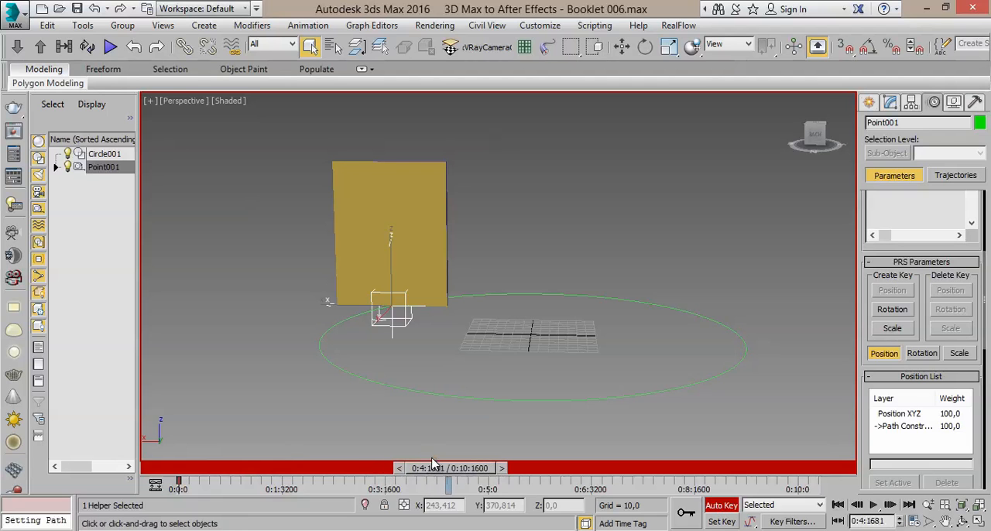
{"action": "left_click_drag", "start_coordinate": [871, 457], "coordinate": [874, 221]}
{"action": "scroll", "coordinate": [948, 318], "scroll_direction": "down", "scroll_amount": 3}
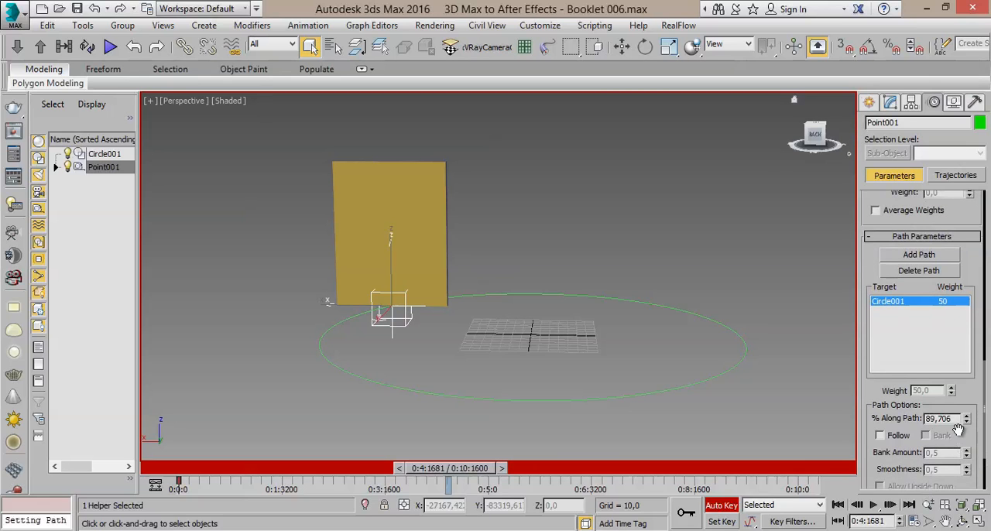
{"action": "left_click_drag", "start_coordinate": [968, 416], "coordinate": [970, 418]}
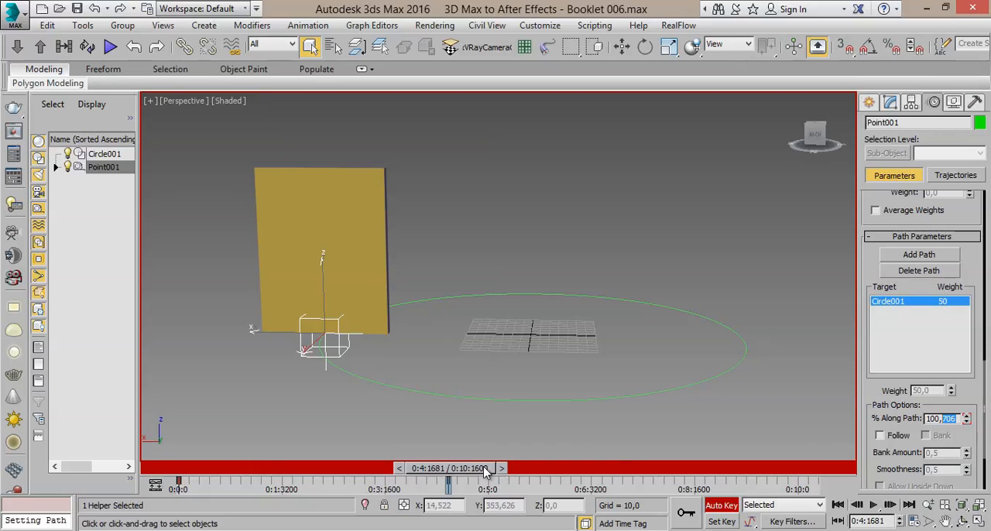
- Move the timeline to 0:4:2758 and delete Point001's animation key at 0:4:1681
{"action": "left_click_drag", "start_coordinate": [428, 474], "coordinate": [457, 490]}
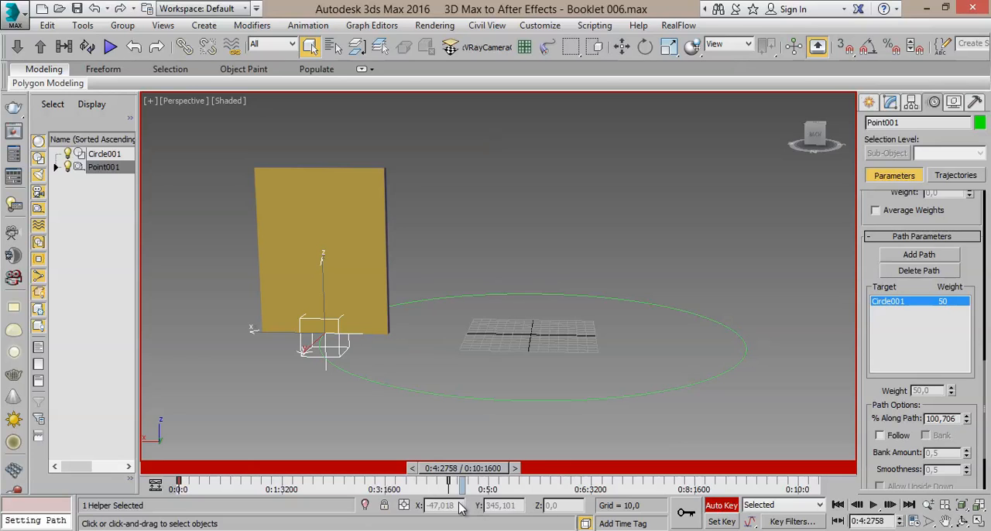
{"action": "left_click_drag", "start_coordinate": [474, 481], "coordinate": [435, 485]}
{"action": "right_click", "coordinate": [449, 481]}
{"action": "left_click", "coordinate": [520, 400]}
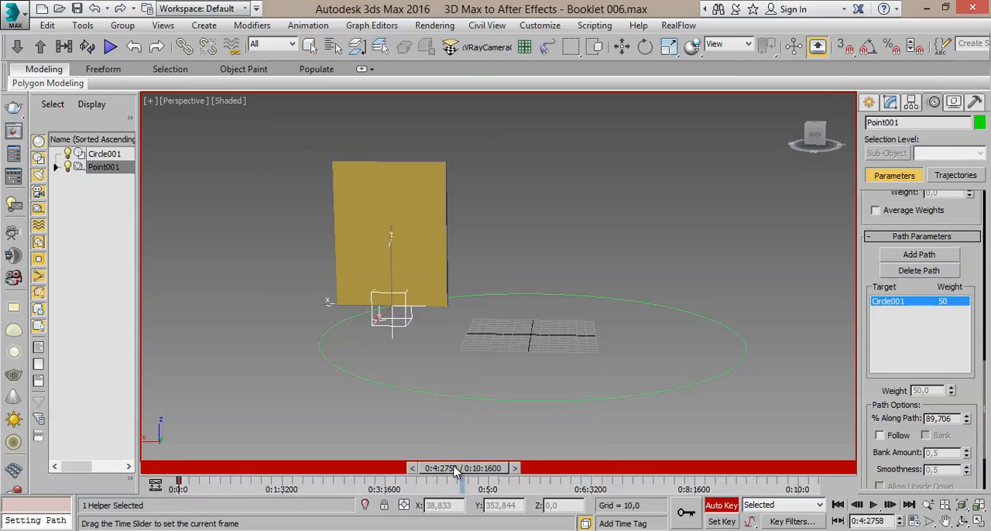
- Return the timeline to 0:0:0, set Point001's % Along Path to 0, and turn off Auto Key
{"action": "left_click", "coordinate": [839, 505]}
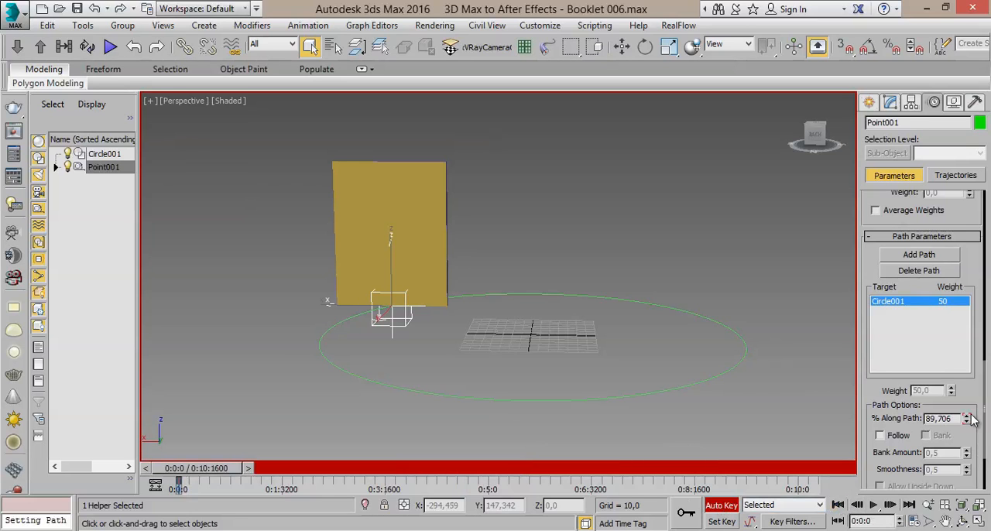
{"action": "left_click_drag", "start_coordinate": [956, 419], "coordinate": [891, 420]}
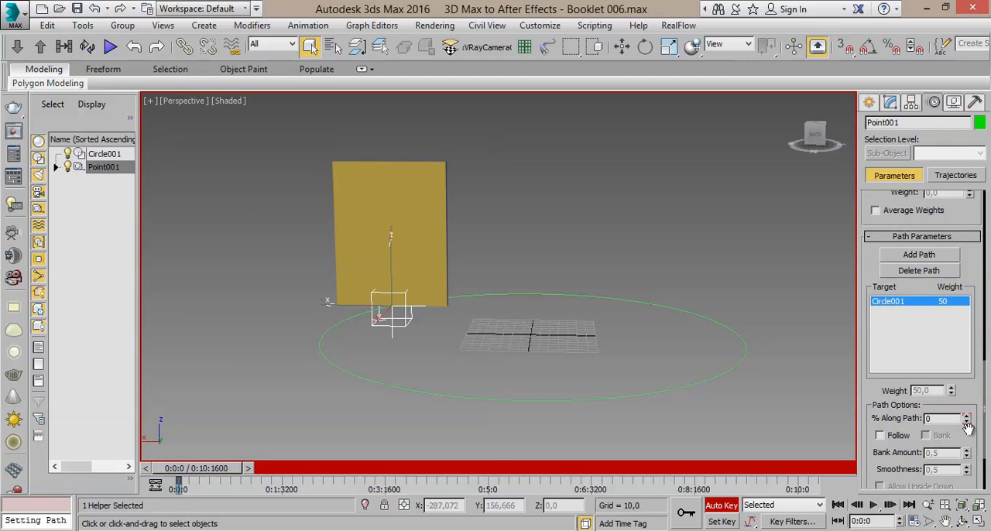
{"action": "key", "text": "Return"}
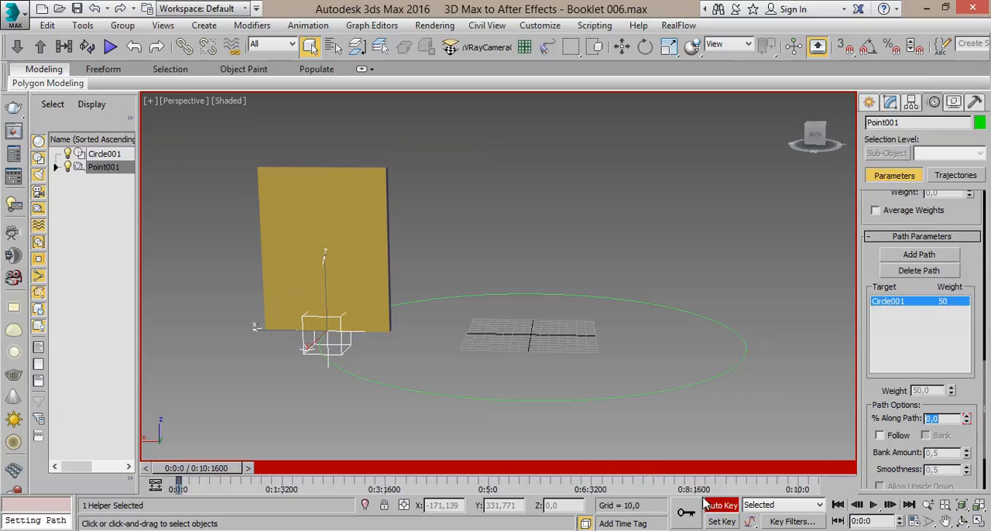
{"action": "left_click", "coordinate": [728, 506]}
- Rotate Circle001 about the Z axis to about -34.7 degrees to shift the booklet's starting position
{"action": "middle_click_drag", "start_coordinate": [468, 414], "coordinate": [489, 407], "text": "alt"}
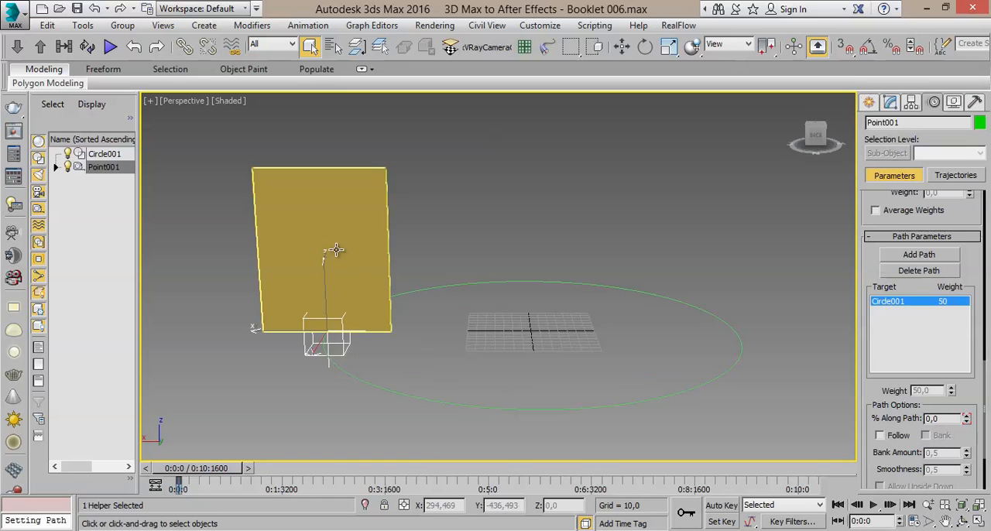
{"action": "left_click", "coordinate": [454, 404]}
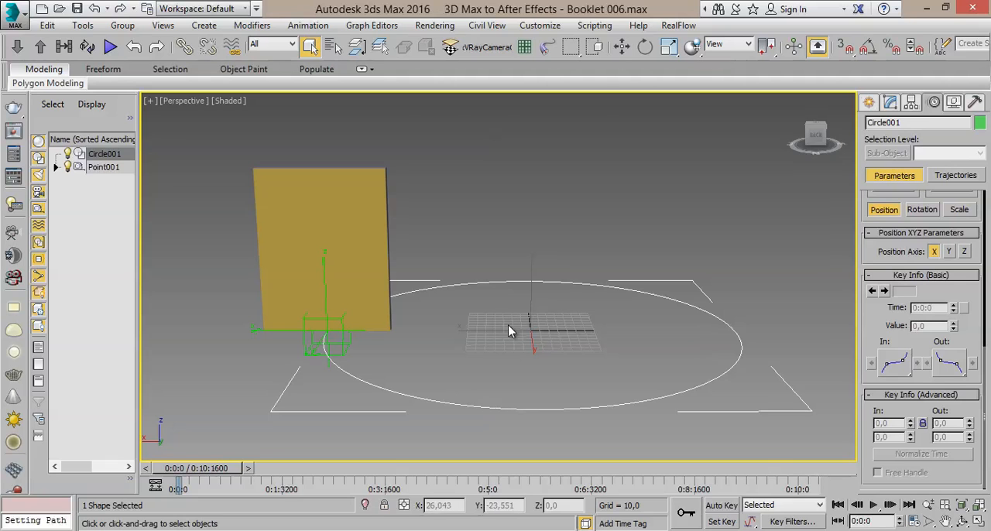
{"action": "left_click", "coordinate": [645, 47]}
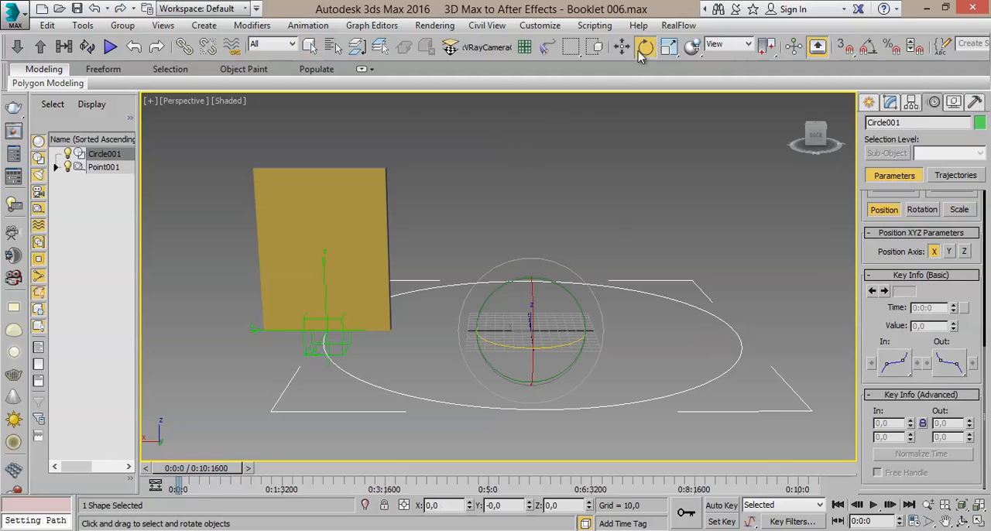
{"action": "left_click_drag", "start_coordinate": [569, 341], "coordinate": [505, 339]}
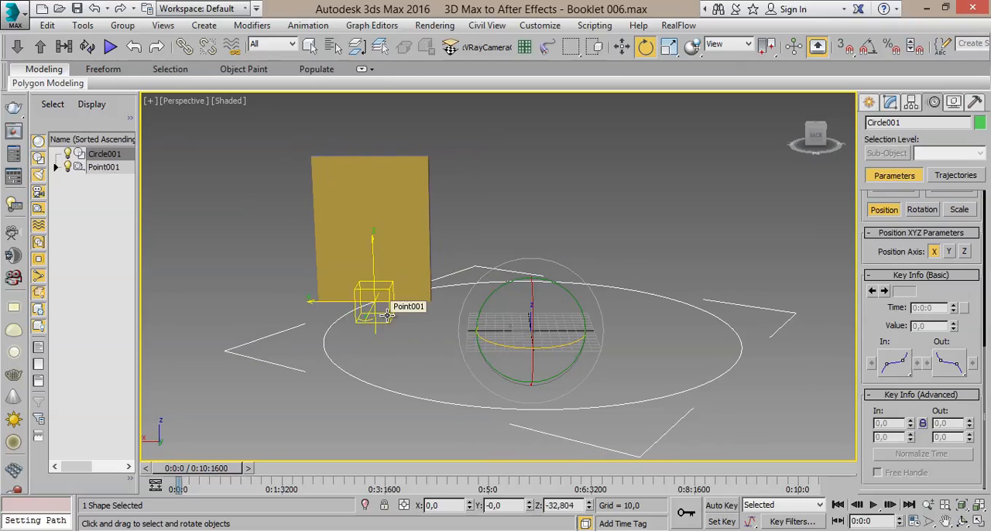
{"action": "left_click_drag", "start_coordinate": [503, 343], "coordinate": [502, 343]}
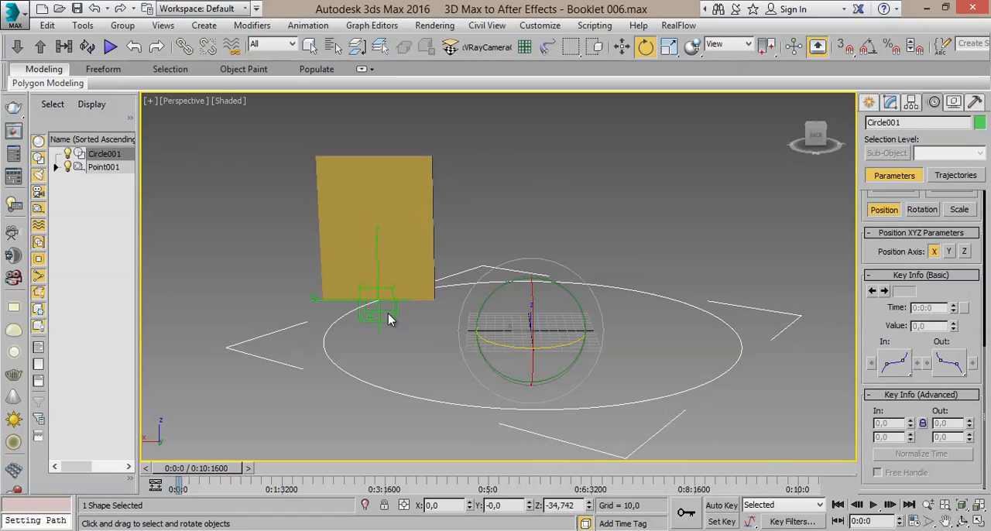
- With Auto Key on, set Point001's % Along Path to 29 at 0:4:1202
{"action": "left_click", "coordinate": [386, 317]}
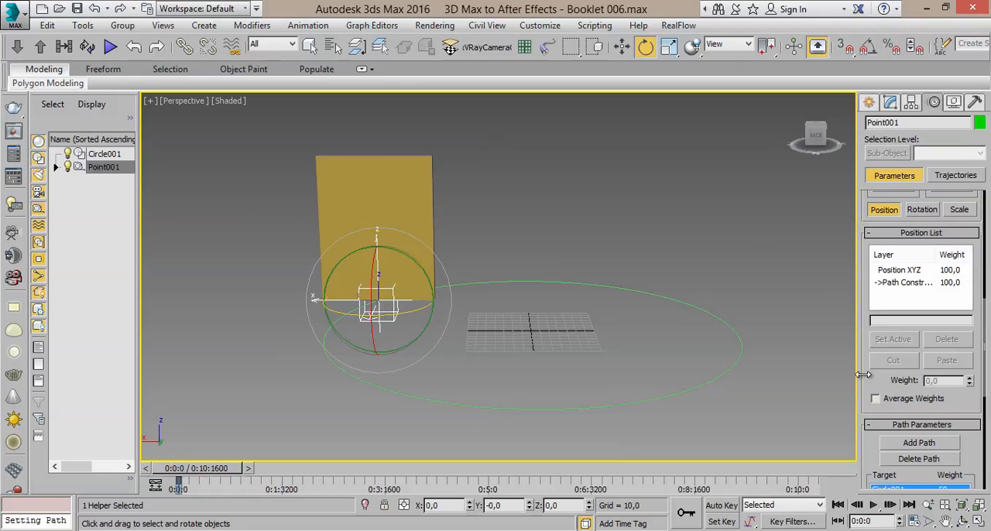
{"action": "left_click_drag", "start_coordinate": [883, 372], "coordinate": [898, 248]}
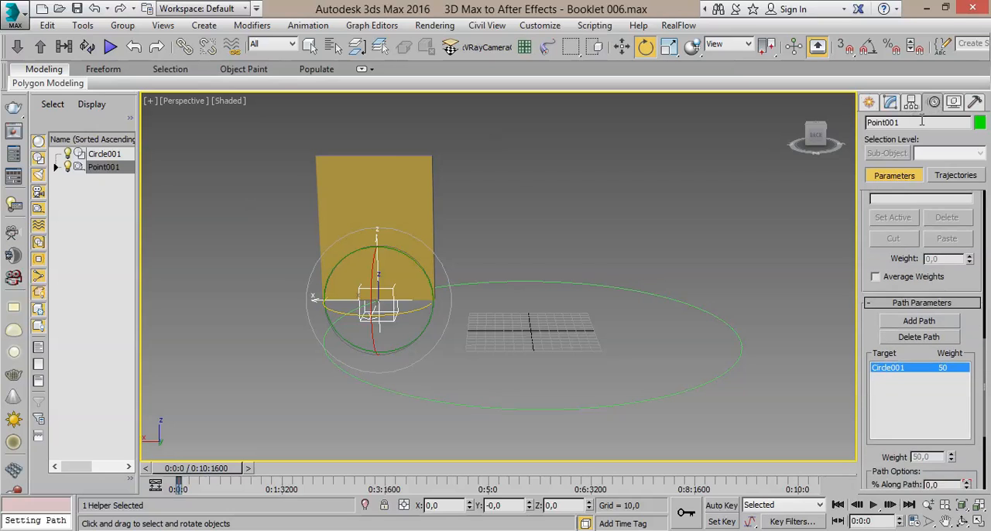
{"action": "left_click_drag", "start_coordinate": [893, 420], "coordinate": [889, 338]}
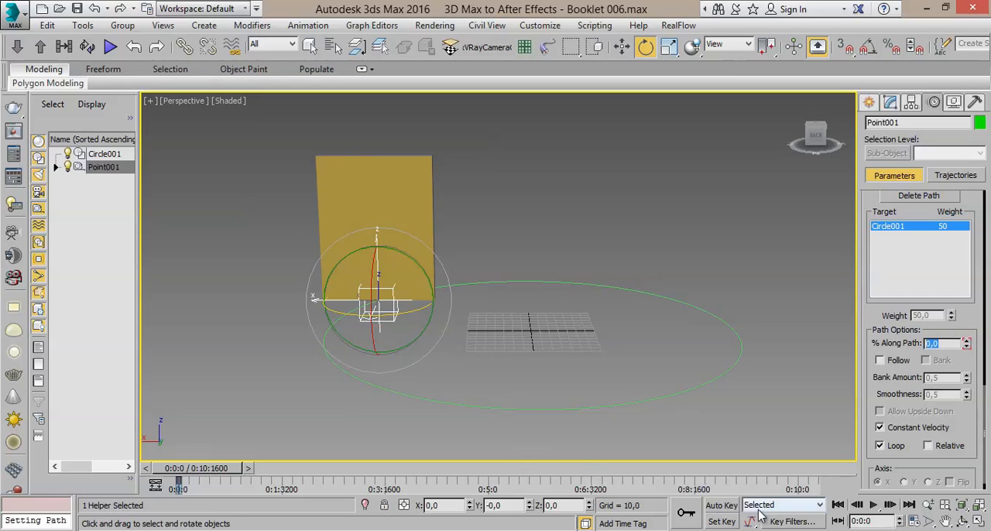
{"action": "left_click", "coordinate": [732, 508]}
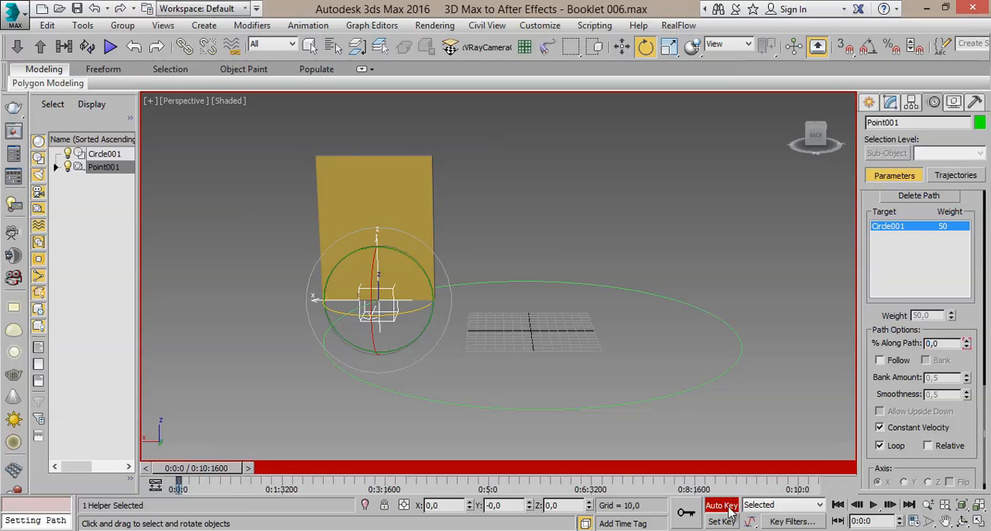
{"action": "mouse_move", "coordinate": [194, 474]}
{"action": "left_mouse_down"}
{"action": "mouse_move", "coordinate": [213, 474]}
{"action": "mouse_move", "coordinate": [190, 475]}
{"action": "left_mouse_up"}
{"action": "left_click_drag", "start_coordinate": [220, 469], "coordinate": [469, 474]}
{"action": "key", "text": "e"}
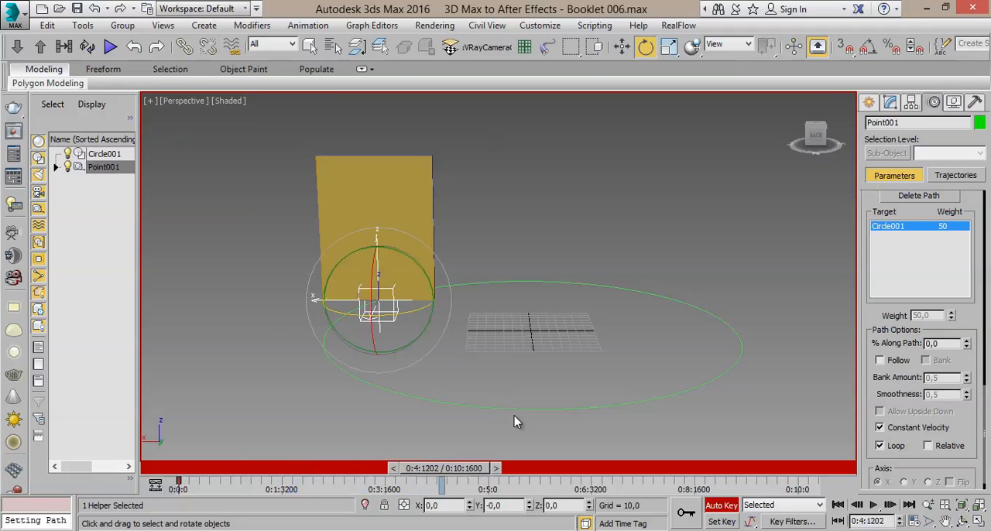
{"action": "mouse_move", "coordinate": [969, 346]}
{"action": "left_mouse_down"}
{"action": "mouse_move", "coordinate": [969, 327]}
{"action": "mouse_move", "coordinate": [967, 341]}
{"action": "left_mouse_up"}
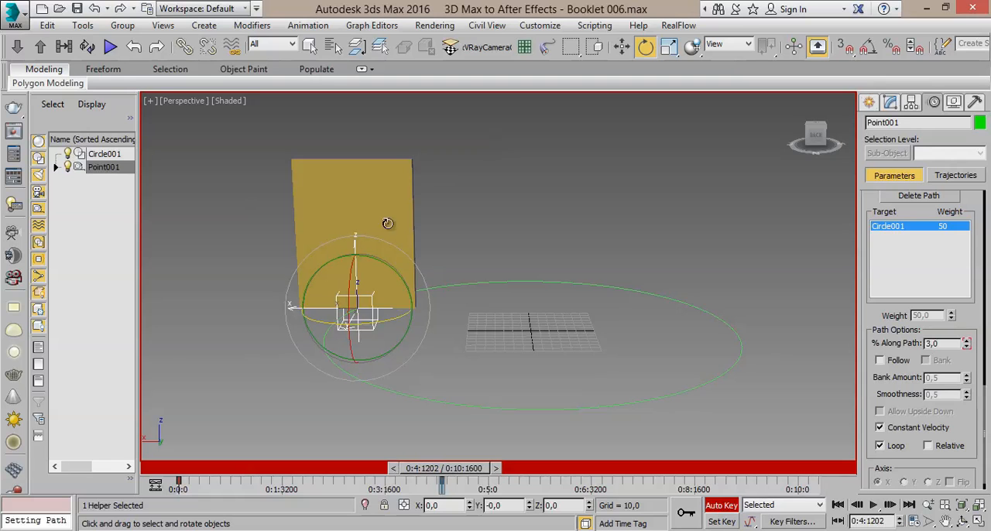
{"action": "left_click", "coordinate": [625, 45]}
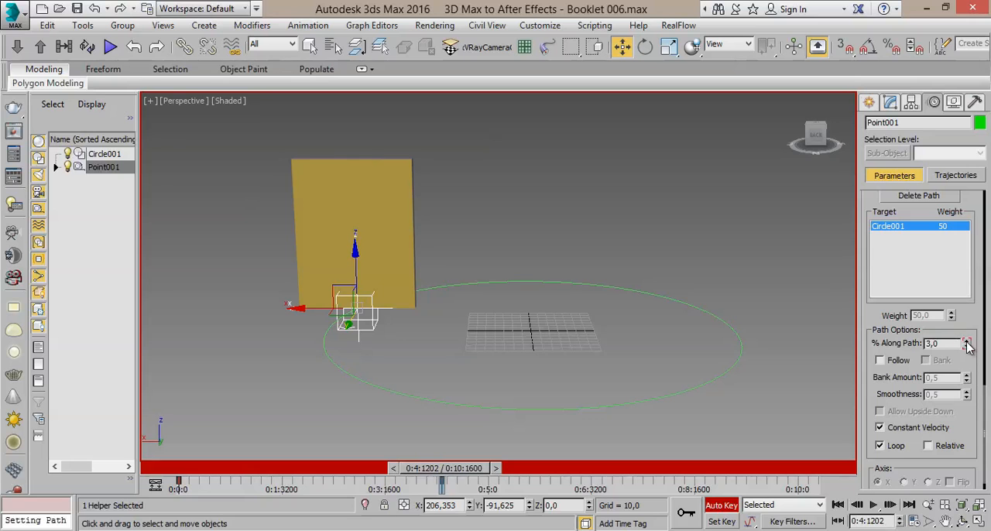
{"action": "left_click_drag", "start_coordinate": [968, 343], "coordinate": [975, 323]}
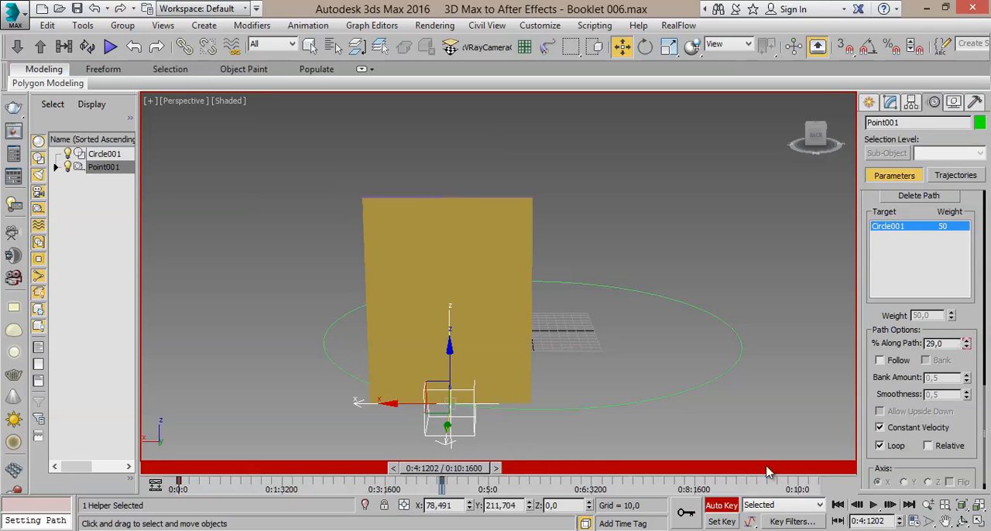
- Play the animation from 0:0:0 past the end key, and check the time configuration without changing it
{"action": "left_click", "coordinate": [838, 505]}
{"action": "left_click", "coordinate": [873, 505]}
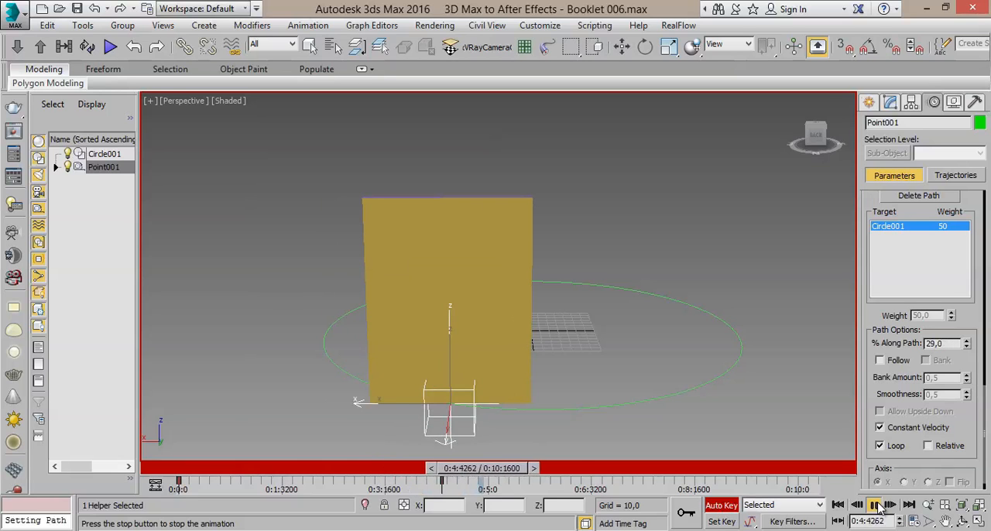
{"action": "left_click", "coordinate": [873, 505]}
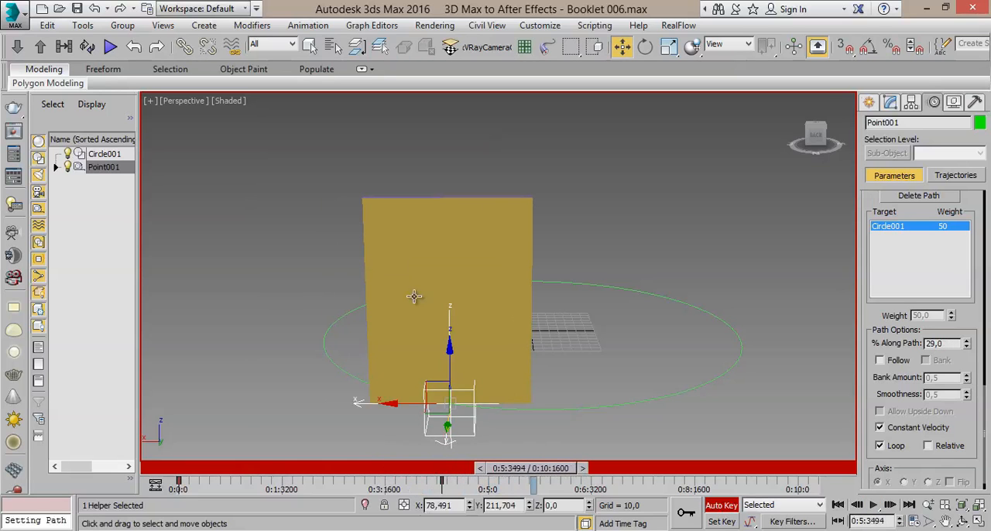
{"action": "left_click", "coordinate": [913, 523]}
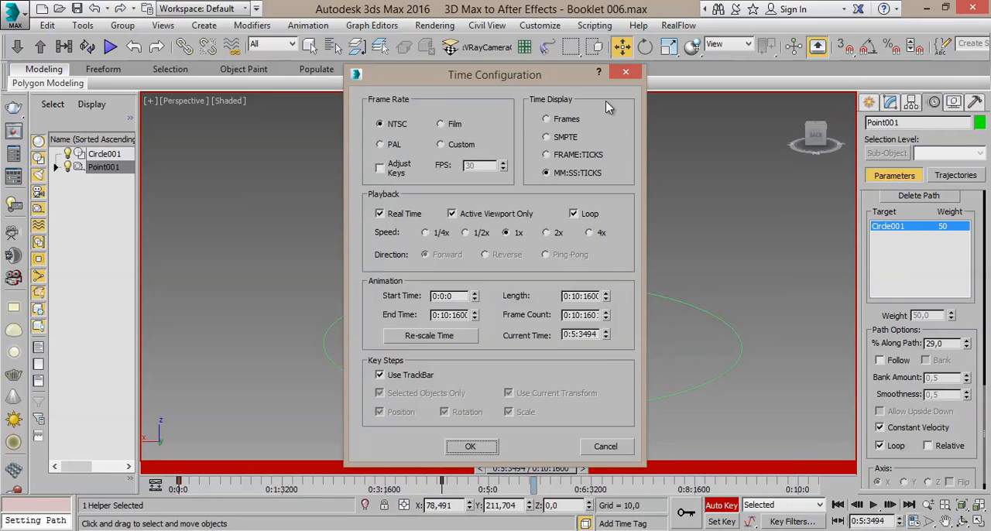
{"action": "left_click", "coordinate": [626, 74]}
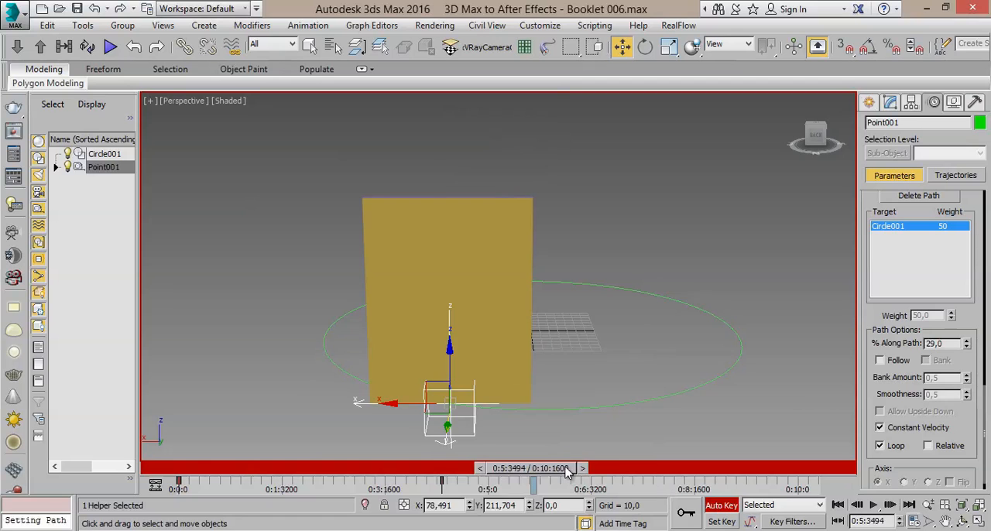
- Replay the animation from 0:0:0 and stop it just past Point001's end key
{"action": "left_click_drag", "start_coordinate": [567, 473], "coordinate": [205, 468]}
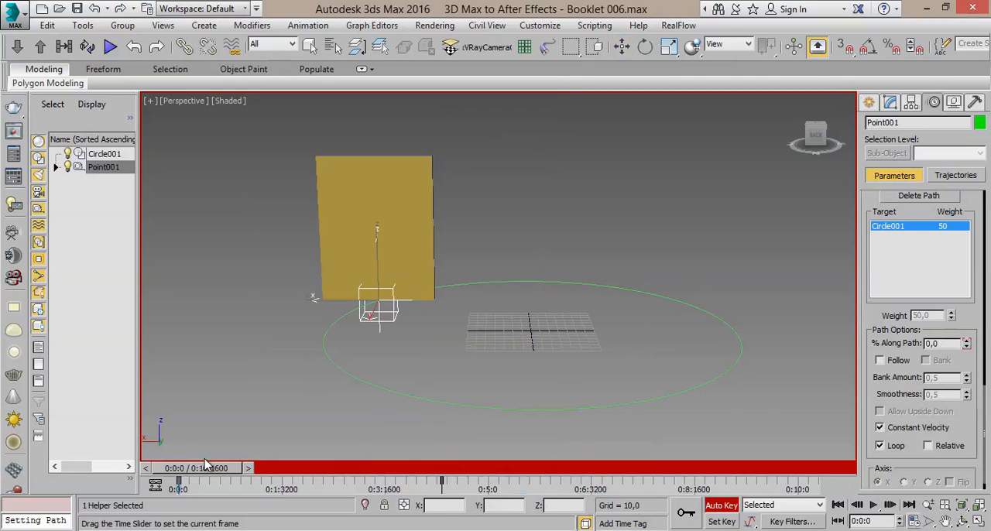
{"action": "left_click", "coordinate": [874, 505]}
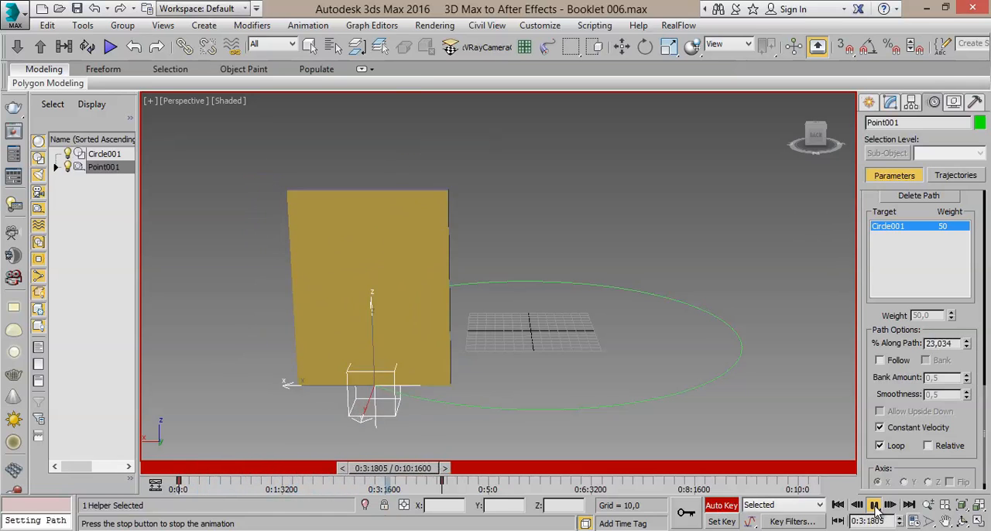
{"action": "left_click", "coordinate": [875, 506]}
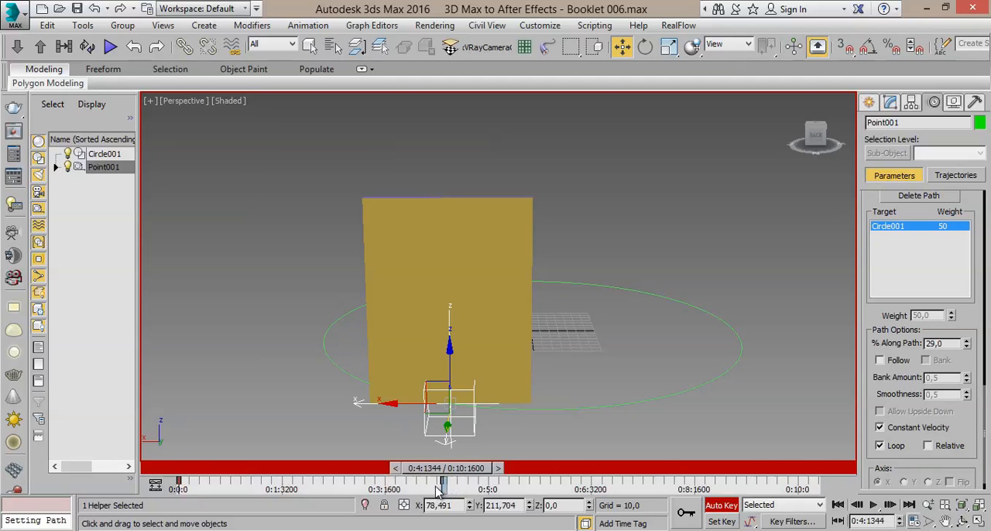
- Move Point001's end key to about 0:3:1600 and play the animation from 0:0:0
{"action": "left_click_drag", "start_coordinate": [443, 483], "coordinate": [387, 485]}
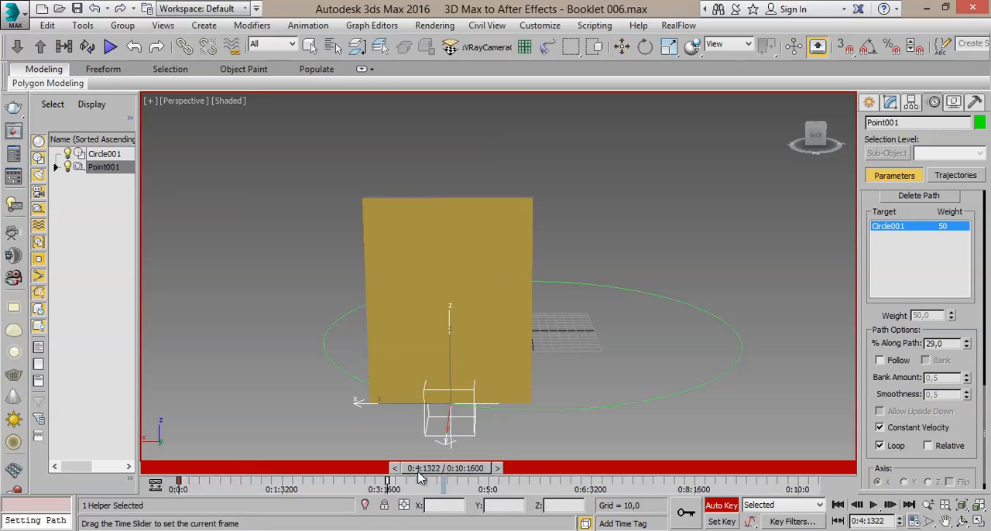
{"action": "left_click_drag", "start_coordinate": [446, 469], "coordinate": [198, 469]}
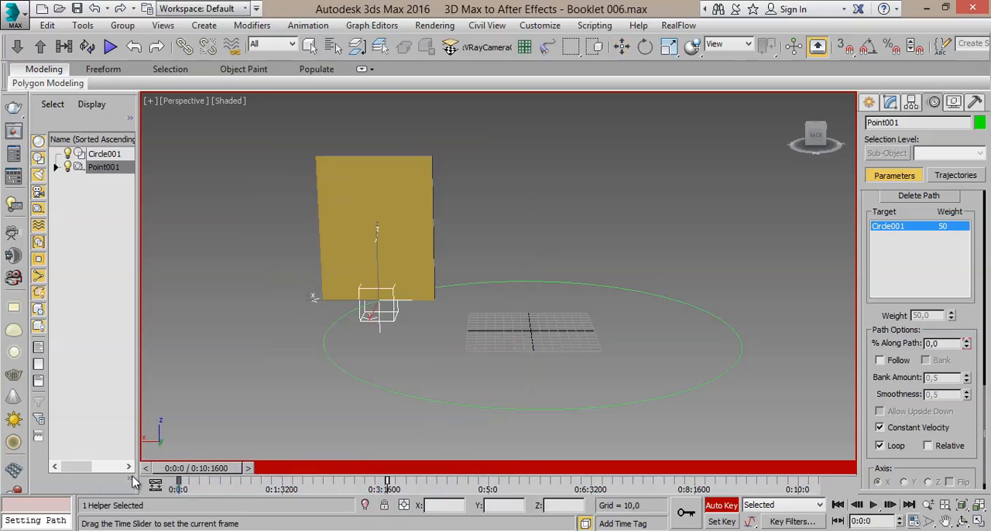
{"action": "left_click", "coordinate": [874, 505]}
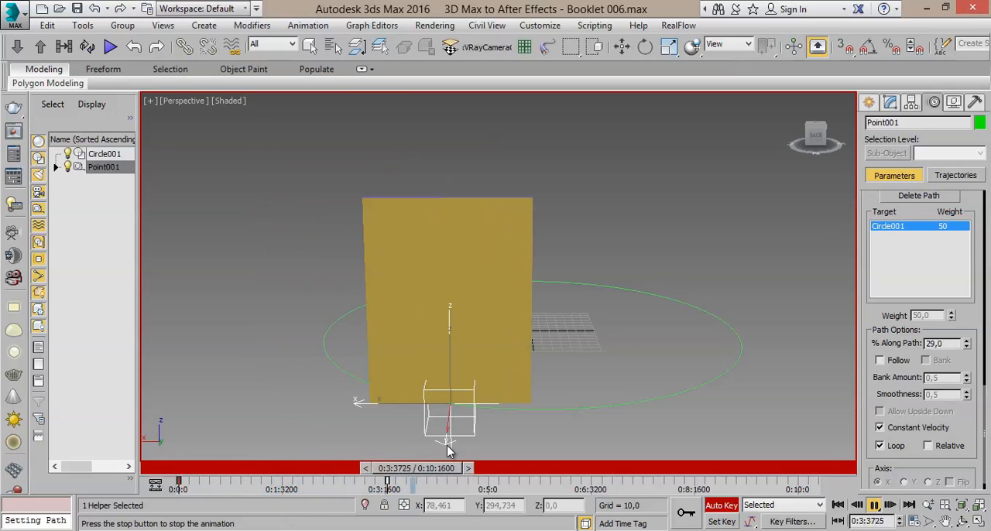
{"action": "left_click", "coordinate": [876, 508]}
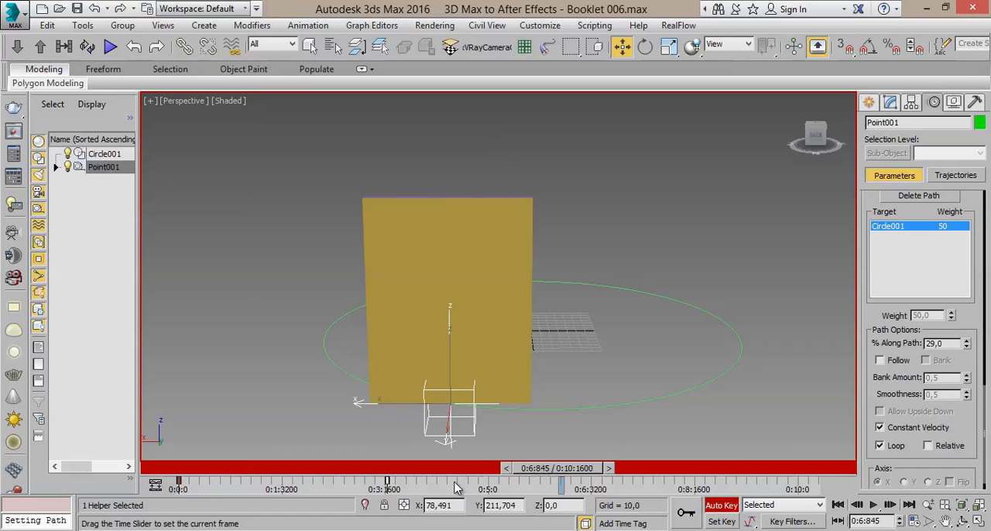
- Replay the shortened animation from the start, view the scene from a lower angle, and return the timeline to 0:0:0
{"action": "left_click_drag", "start_coordinate": [544, 469], "coordinate": [193, 469]}
{"action": "left_click", "coordinate": [874, 505]}
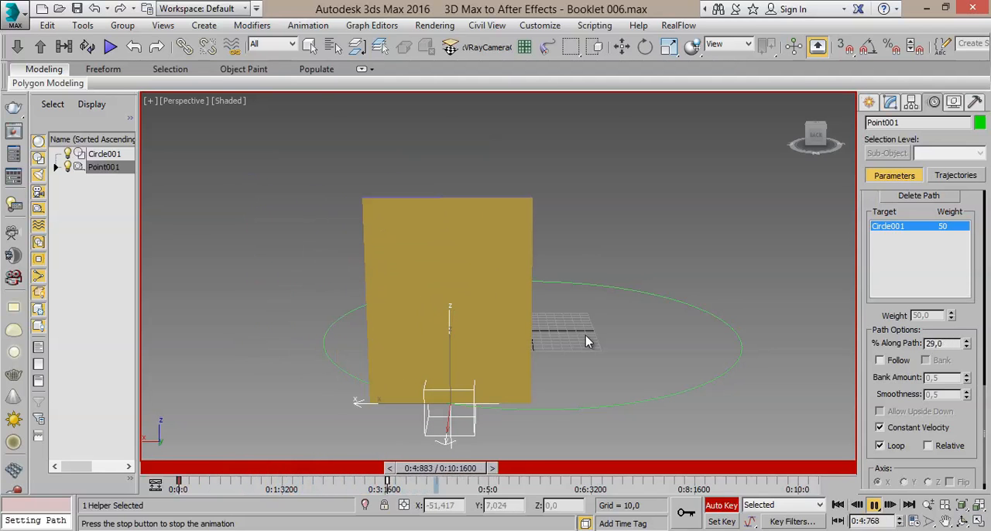
{"action": "left_click", "coordinate": [872, 504]}
{"action": "key", "text": "w"}
{"action": "middle_click_drag", "start_coordinate": [574, 351], "coordinate": [572, 319], "text": "alt"}
{"action": "left_click_drag", "start_coordinate": [555, 468], "coordinate": [136, 414]}
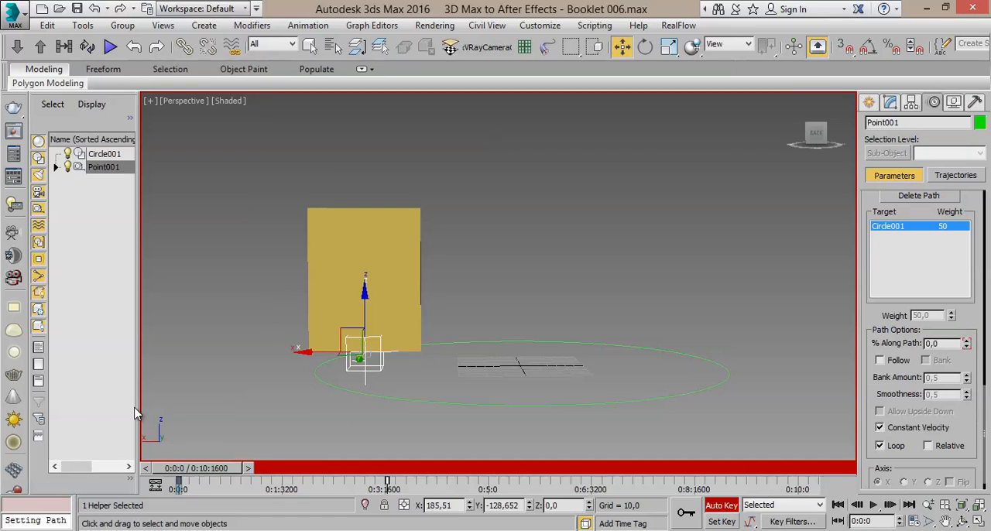